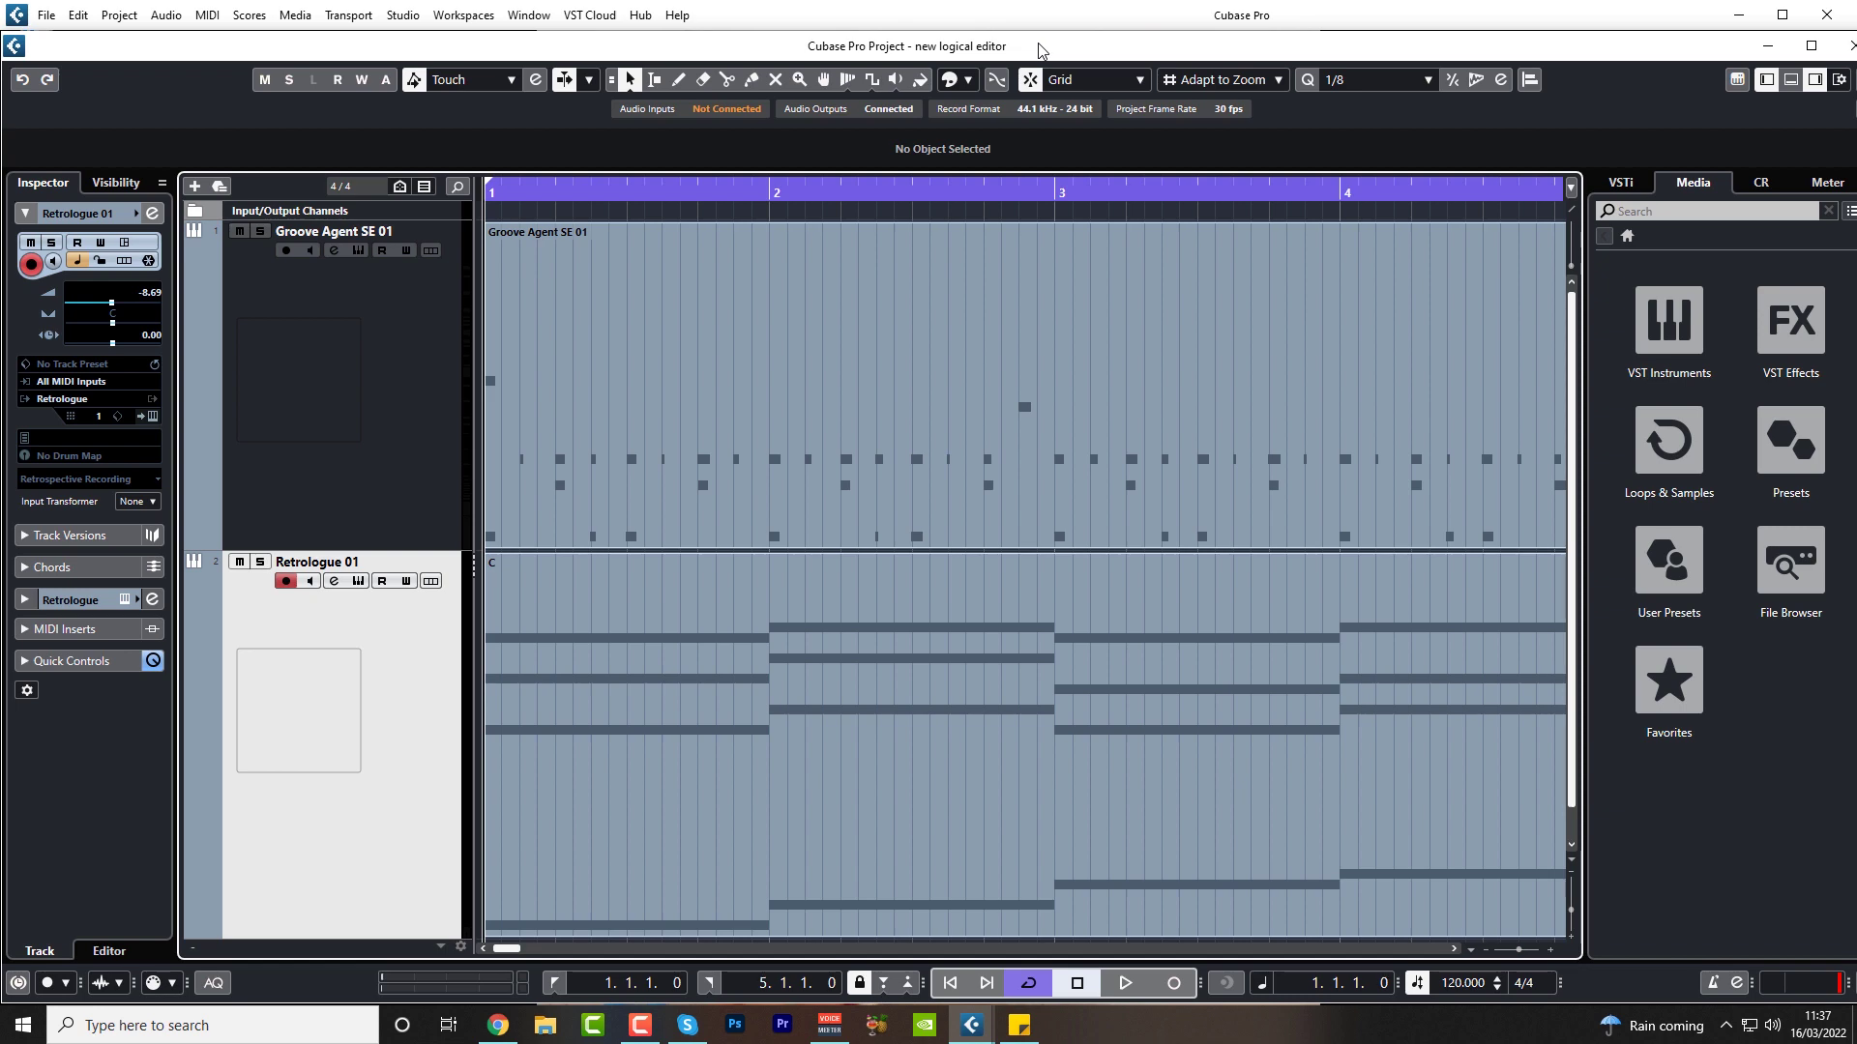
Play and stop the Groove 05 pad in Groove Agent SE 01's instrument window
{"action": "left_click", "coordinate": [383, 320]}
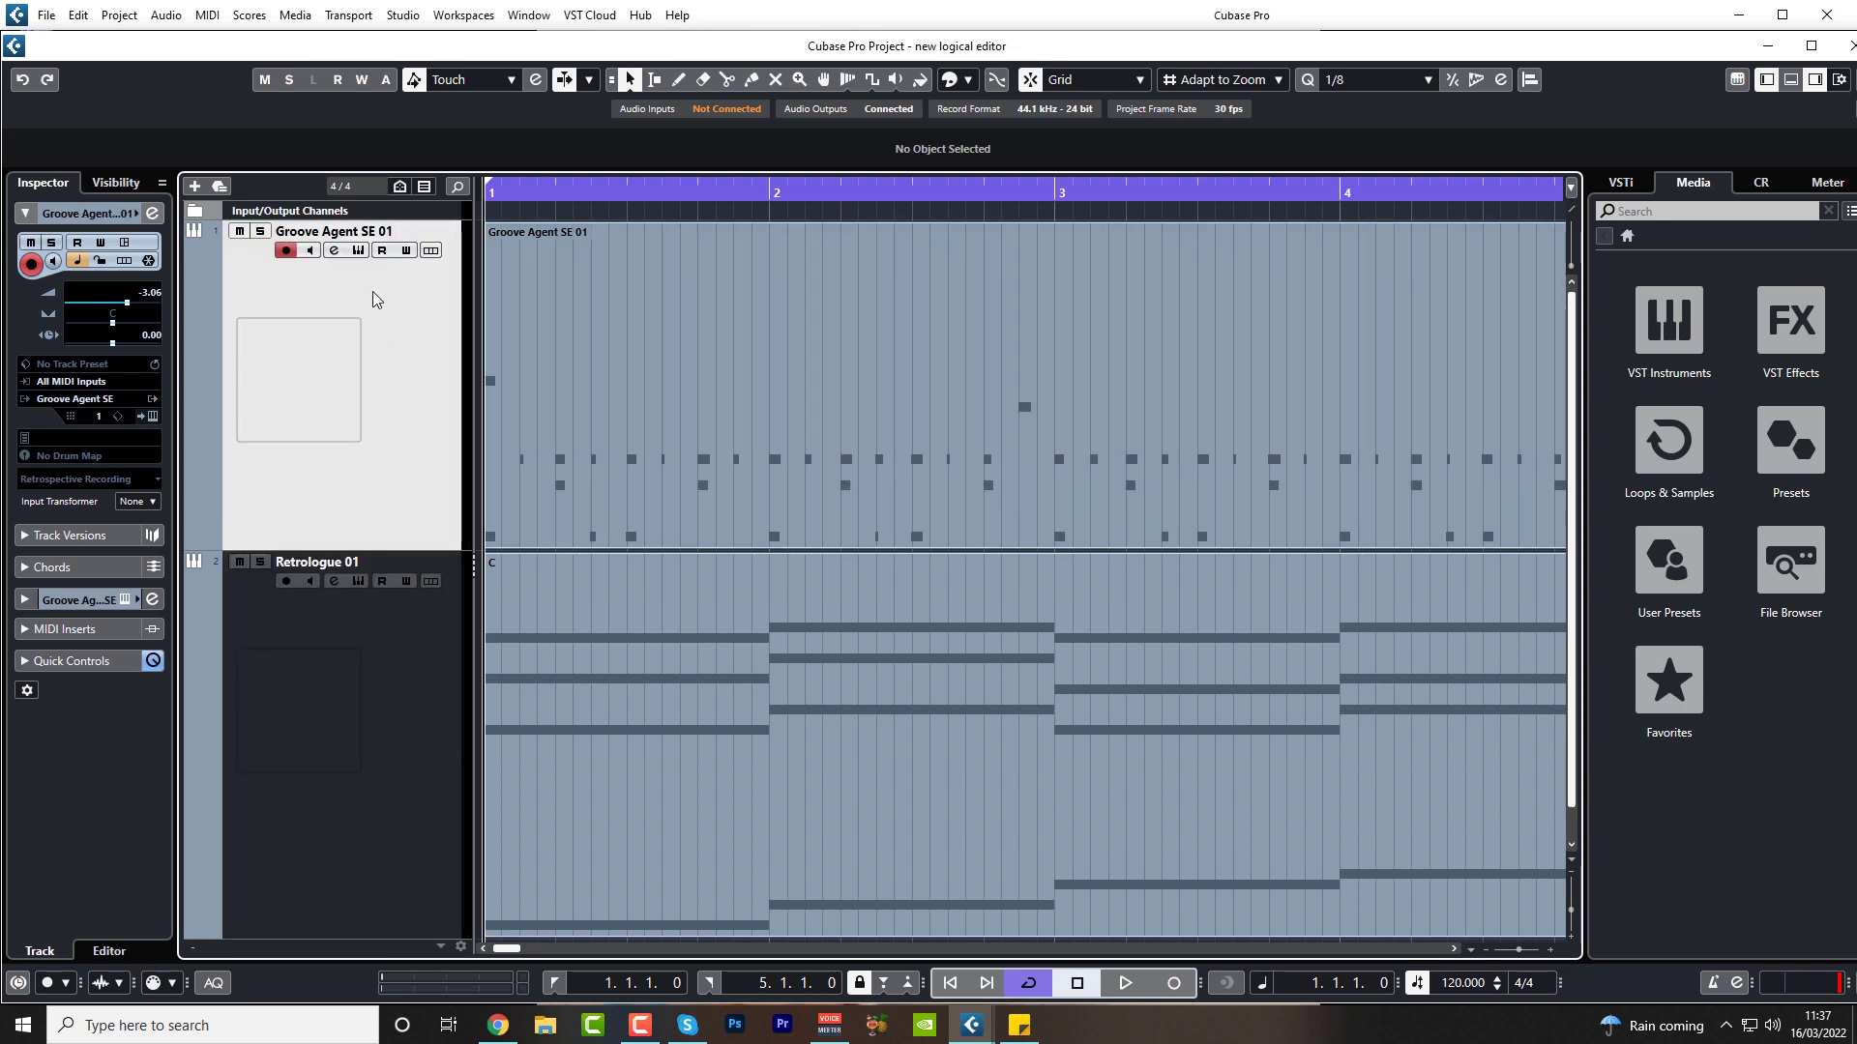
{"action": "left_click", "coordinate": [359, 250]}
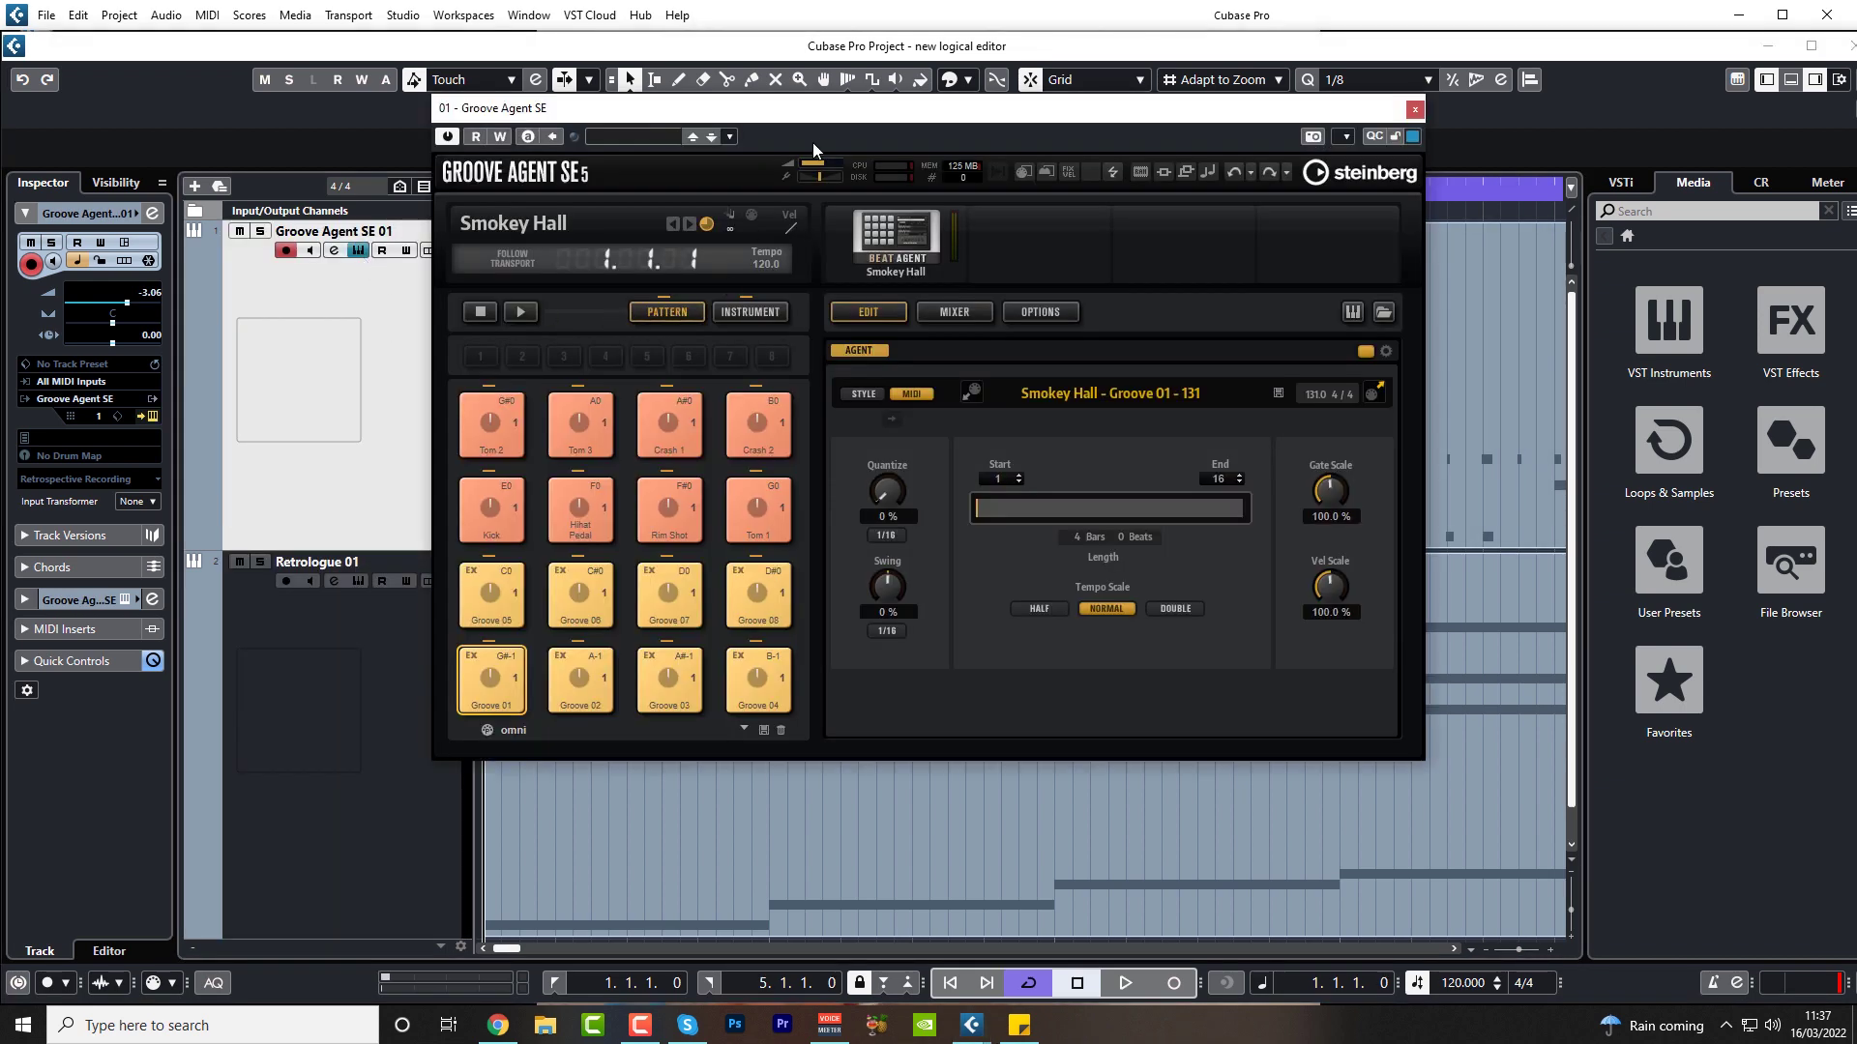
{"action": "left_click_drag", "start_coordinate": [807, 114], "coordinate": [1008, 120]}
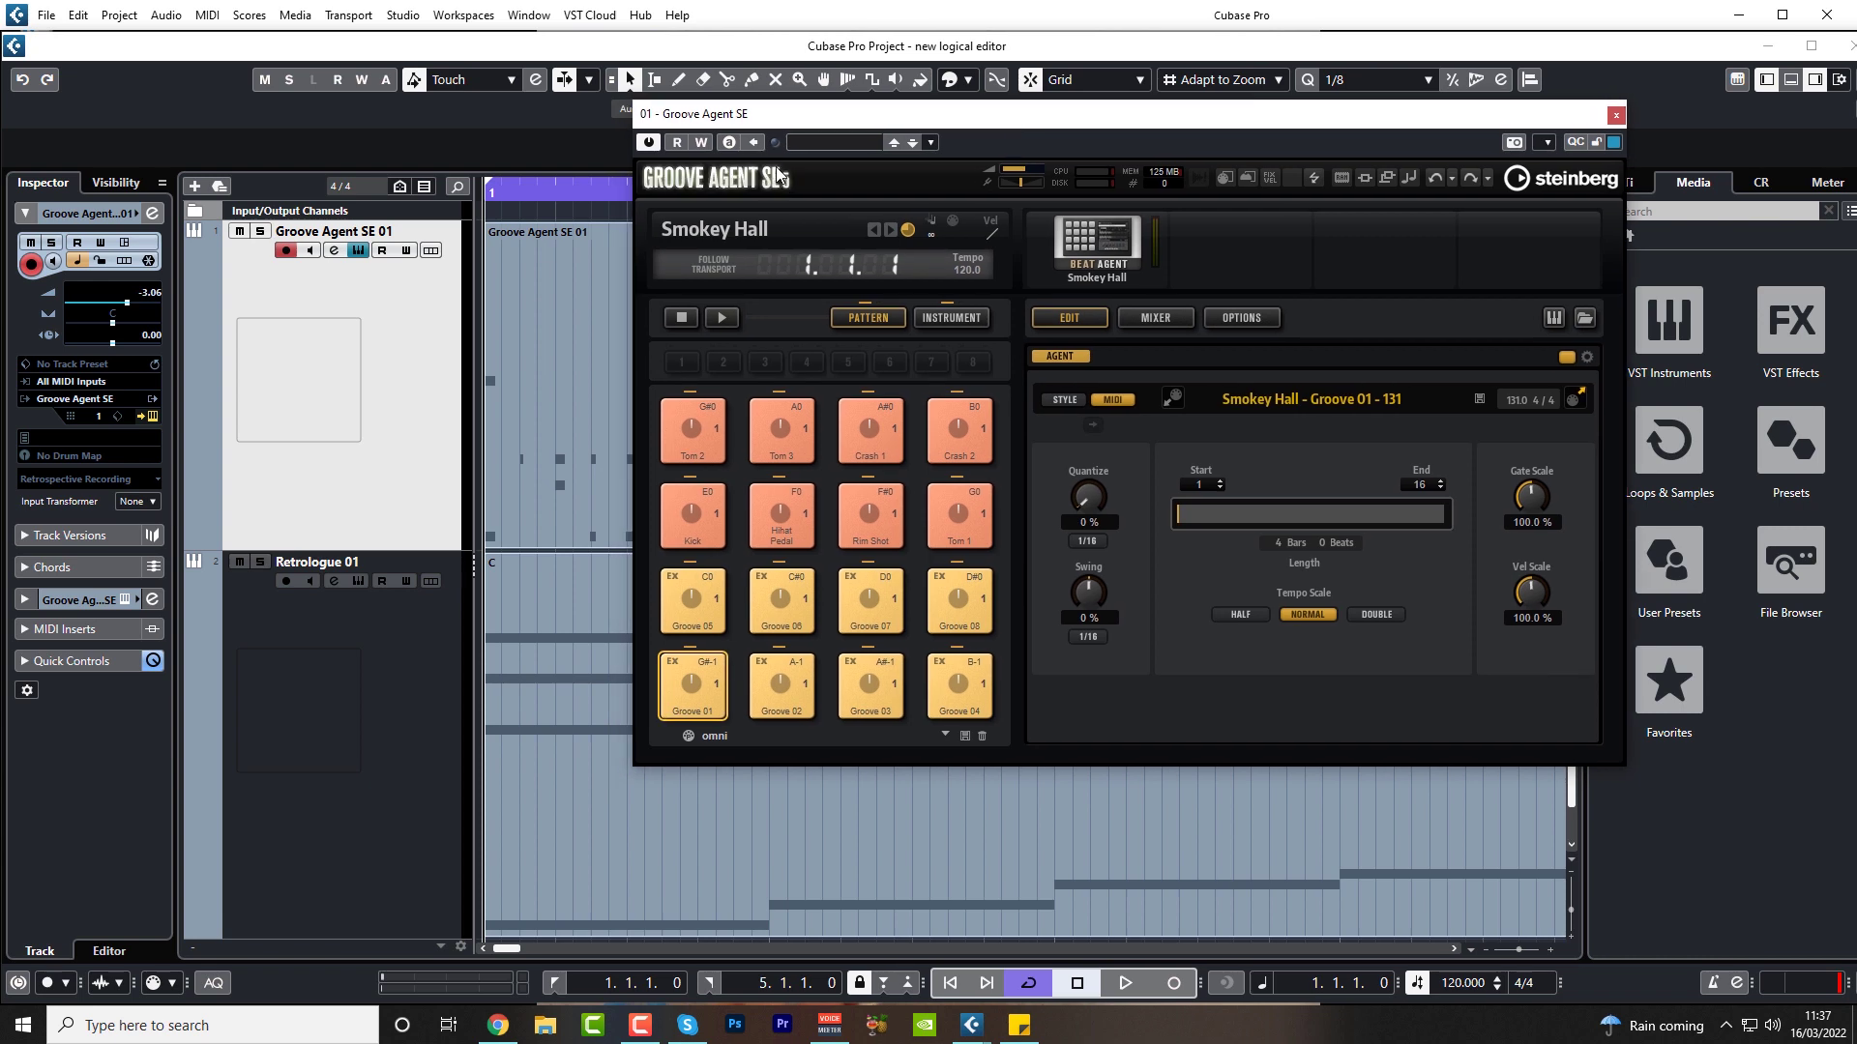
{"action": "left_click", "coordinate": [691, 619]}
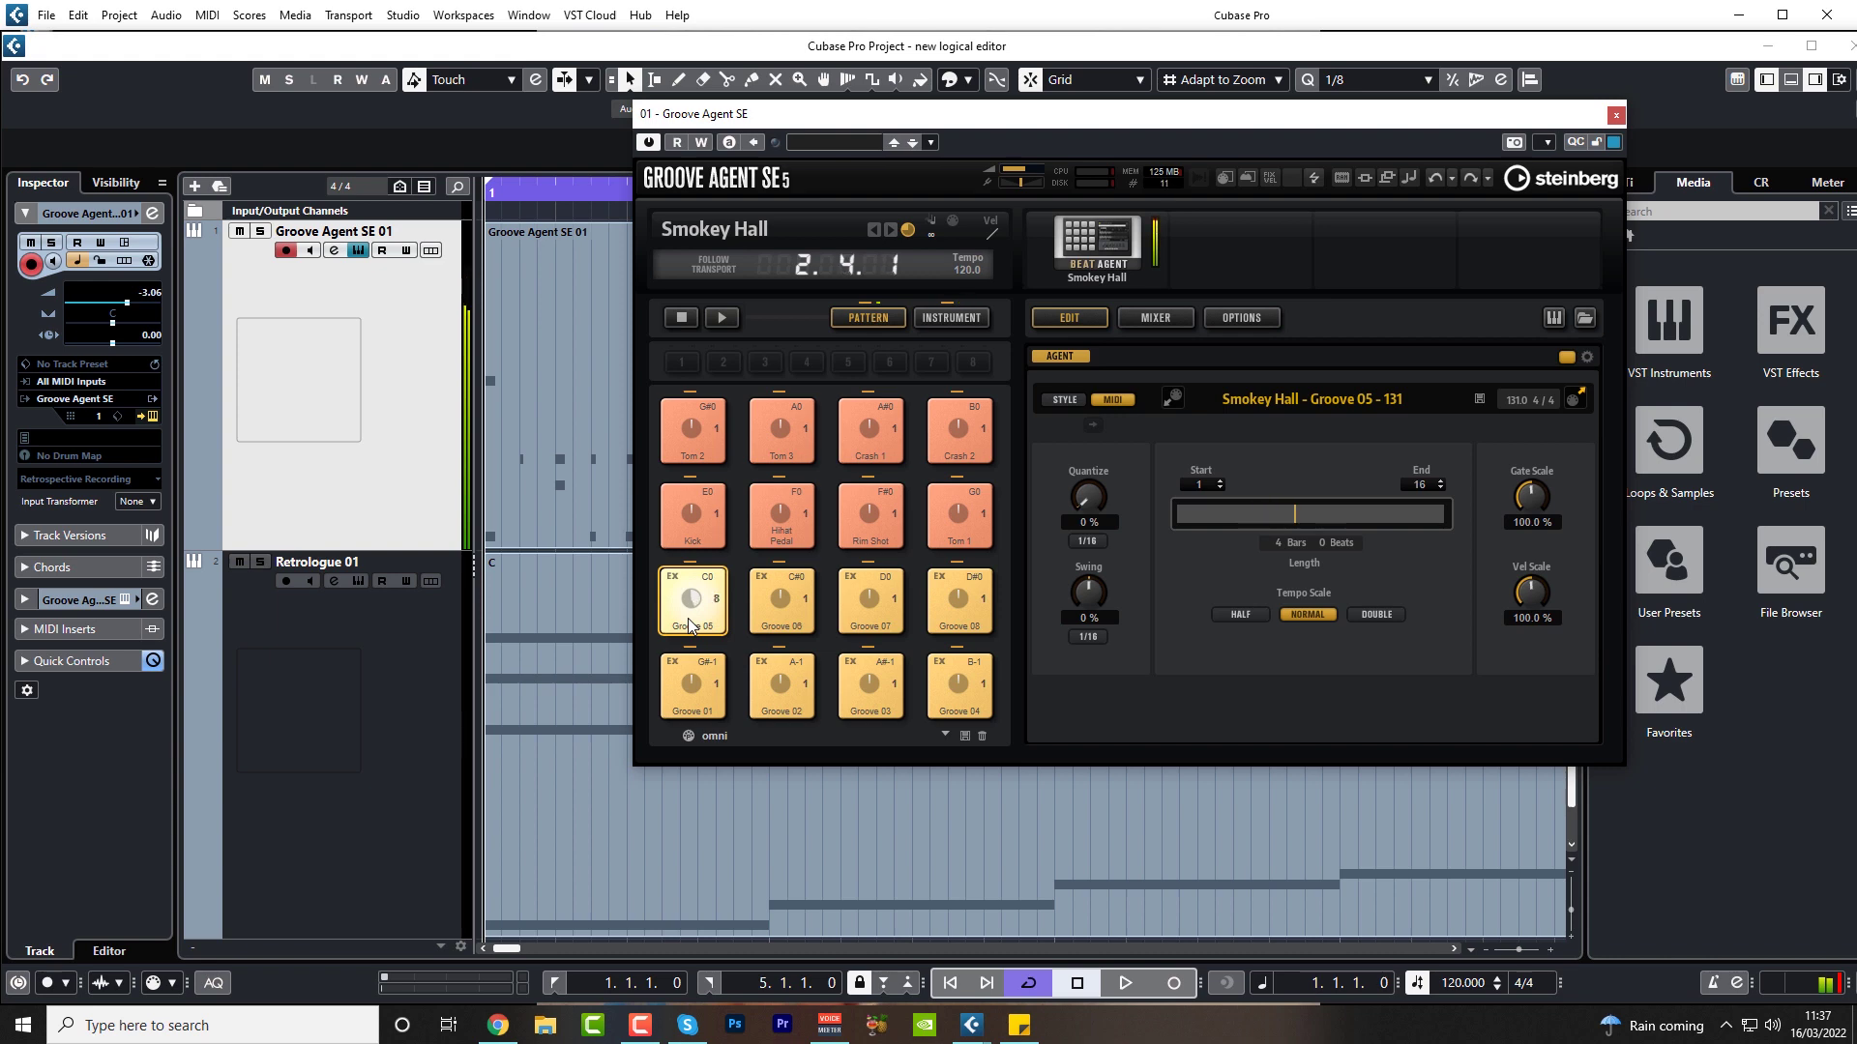
{"action": "left_click", "coordinate": [690, 624]}
Open the Groove Agent SE 01 drum part in the Key Editor
{"action": "left_click_drag", "start_coordinate": [1000, 116], "coordinate": [1240, 110]}
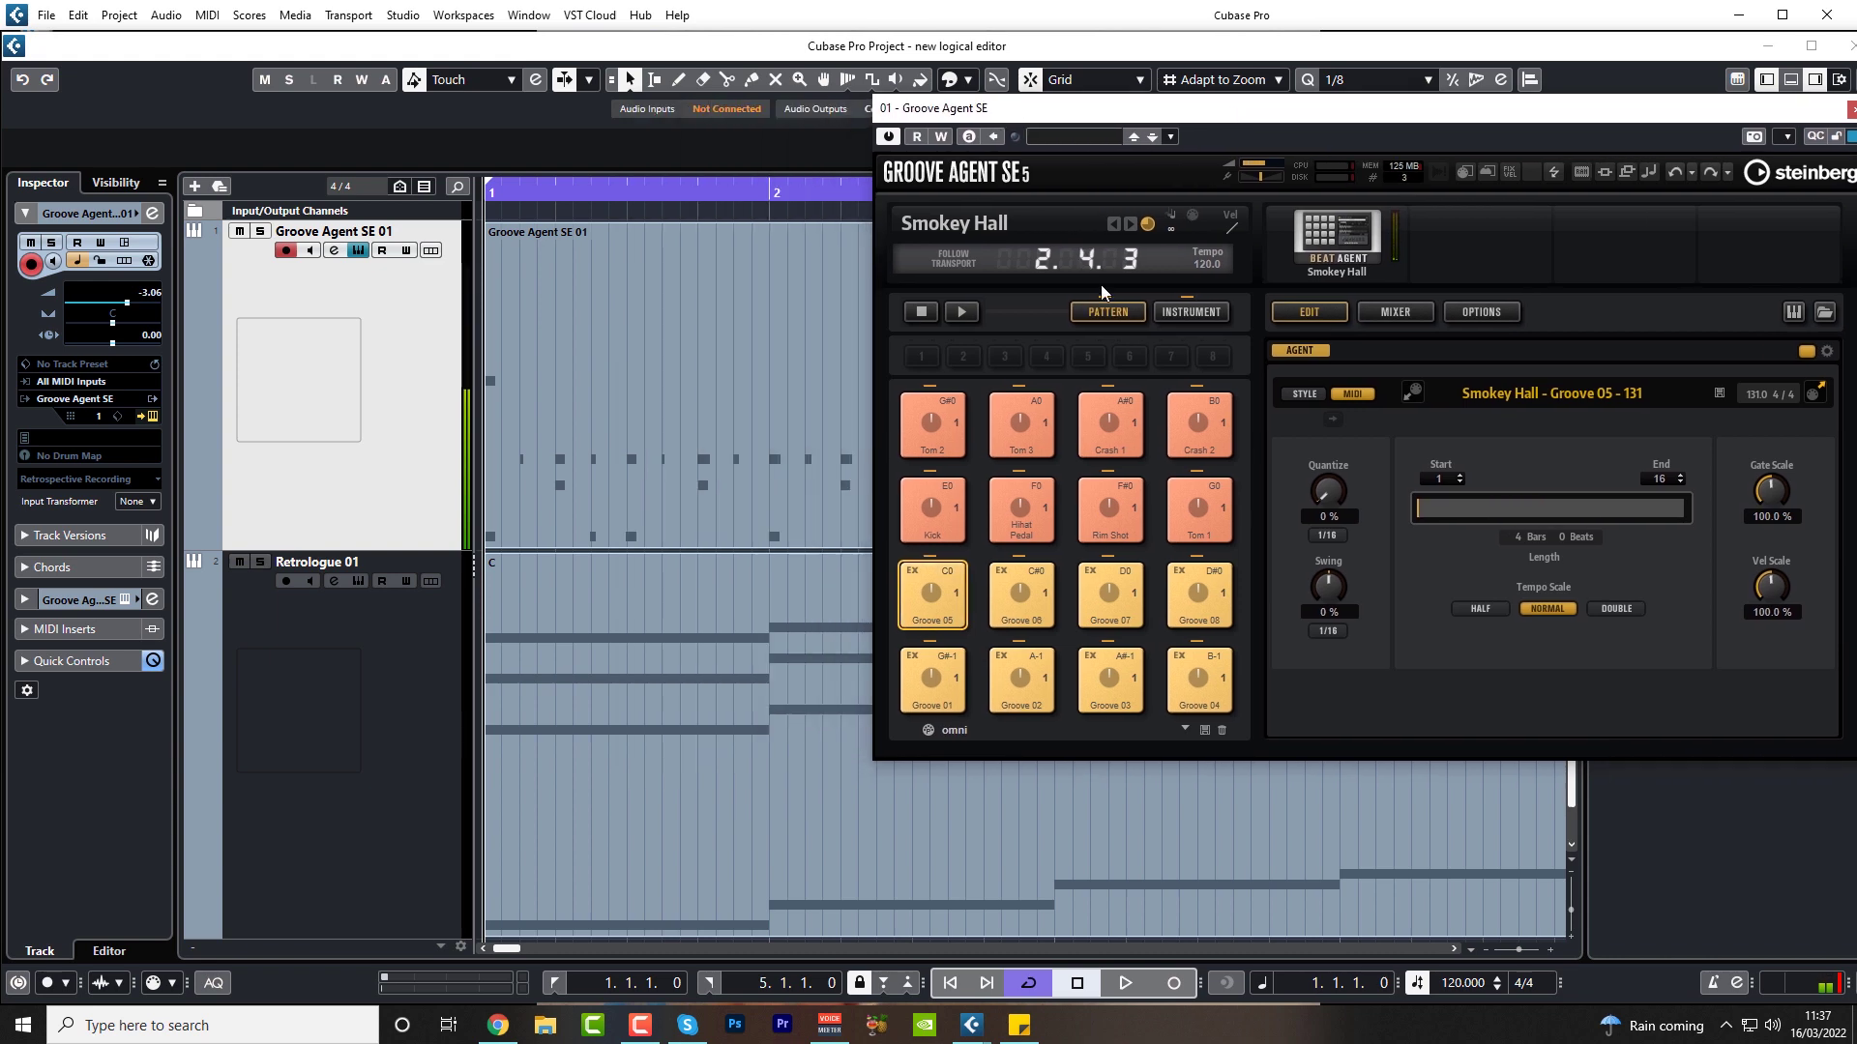
{"action": "left_click", "coordinate": [628, 387]}
{"action": "double_click", "coordinate": [795, 373]}
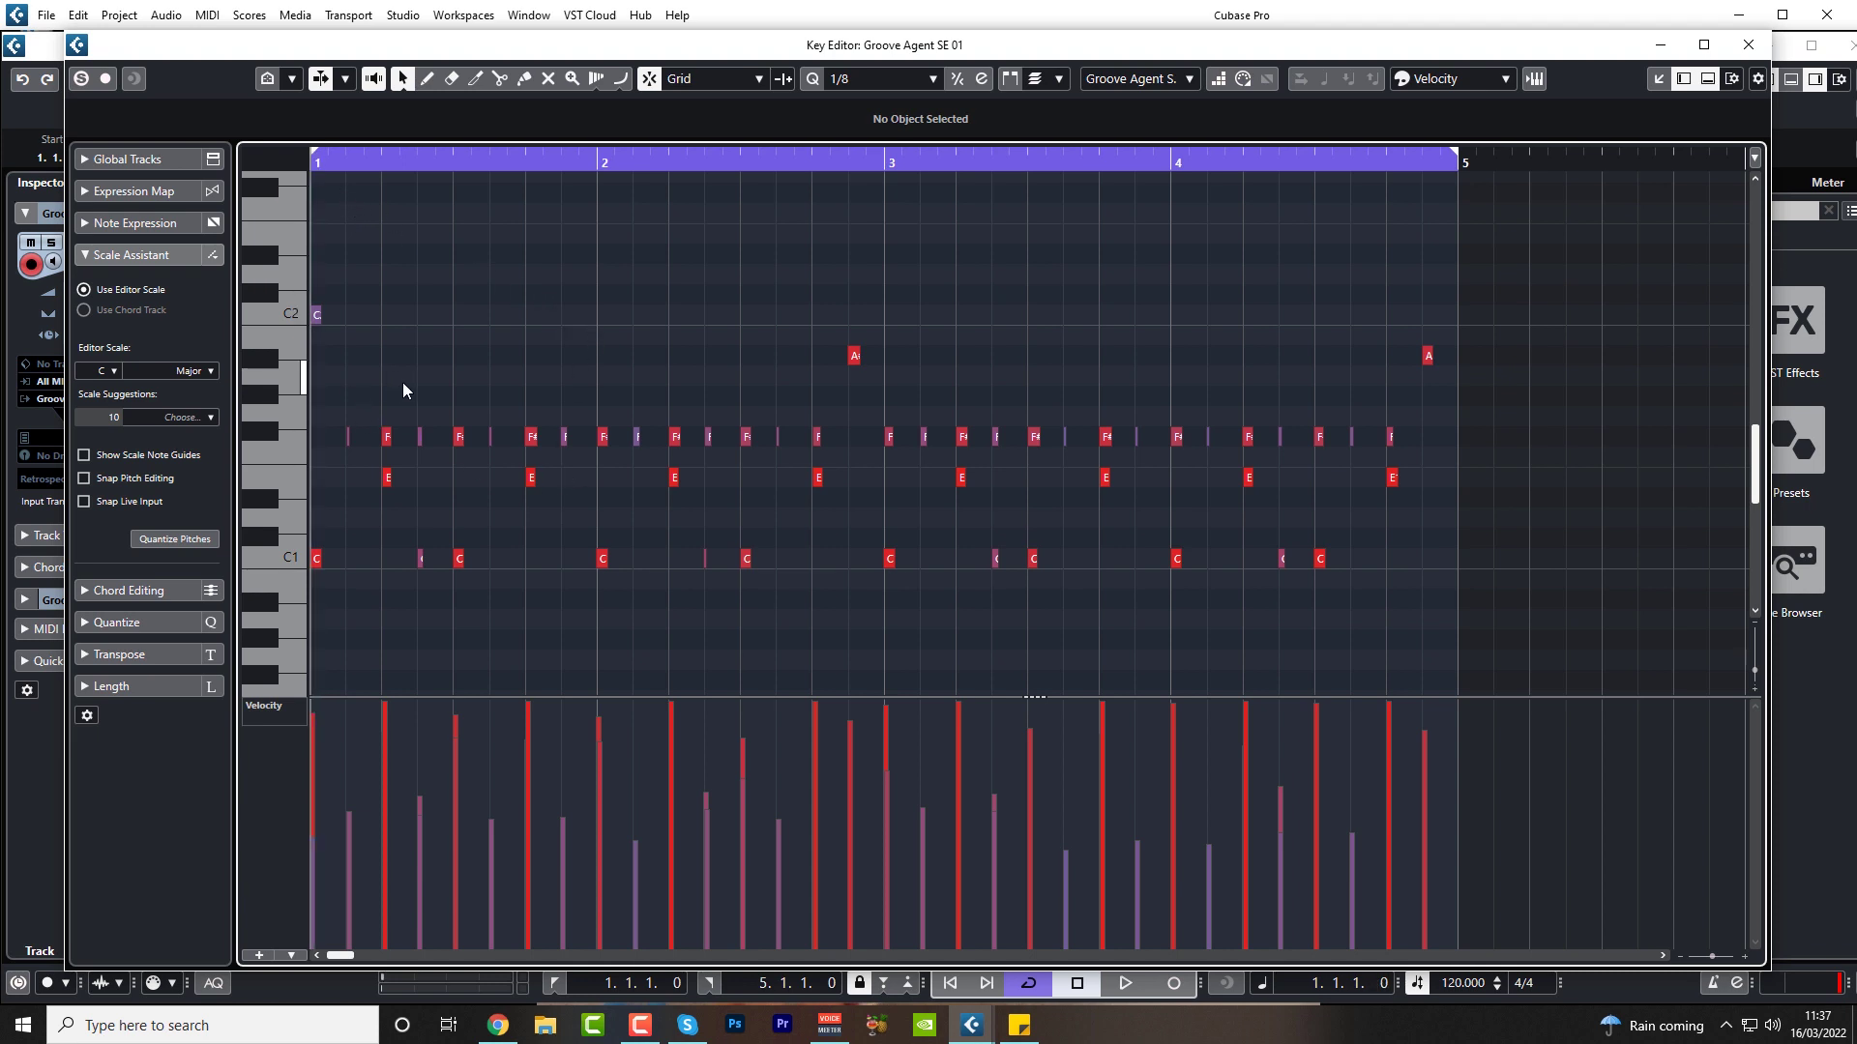
Zoom in on the drum notes, play them through, then close the Key Editor
{"action": "key", "text": "h"}
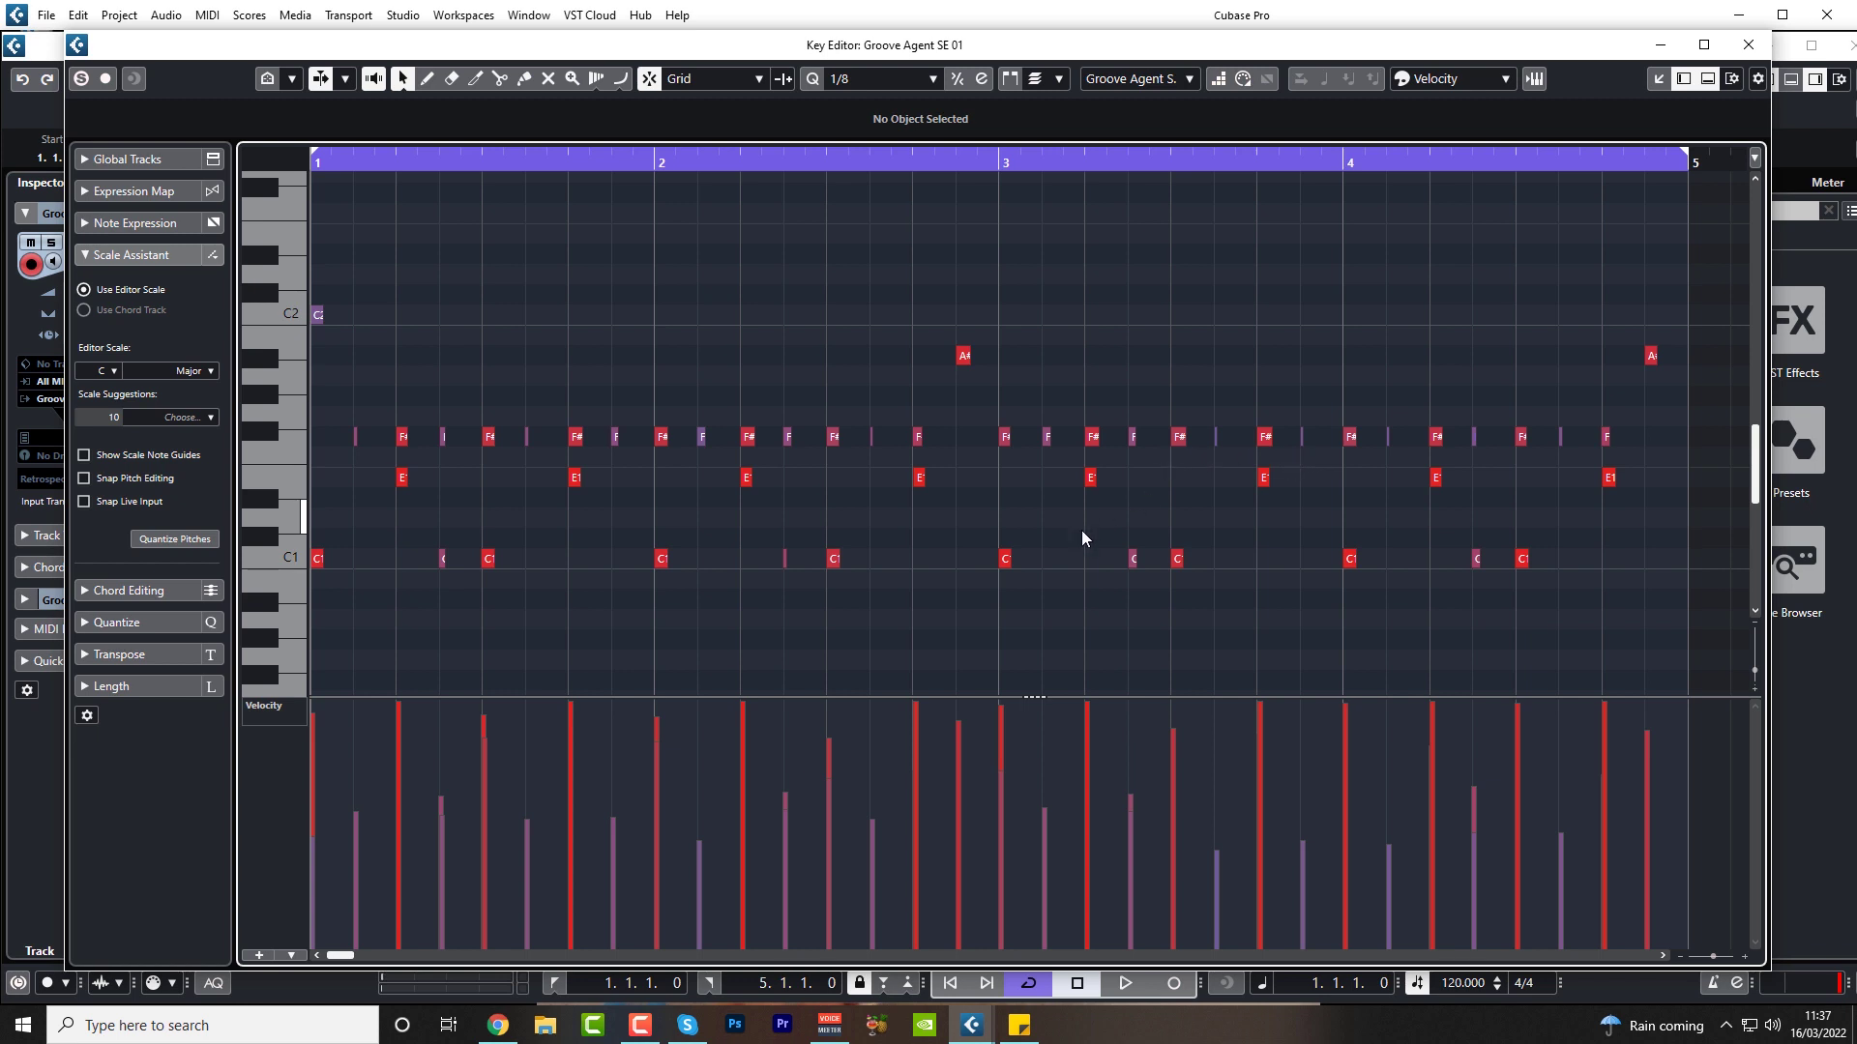
{"action": "key", "text": "space"}
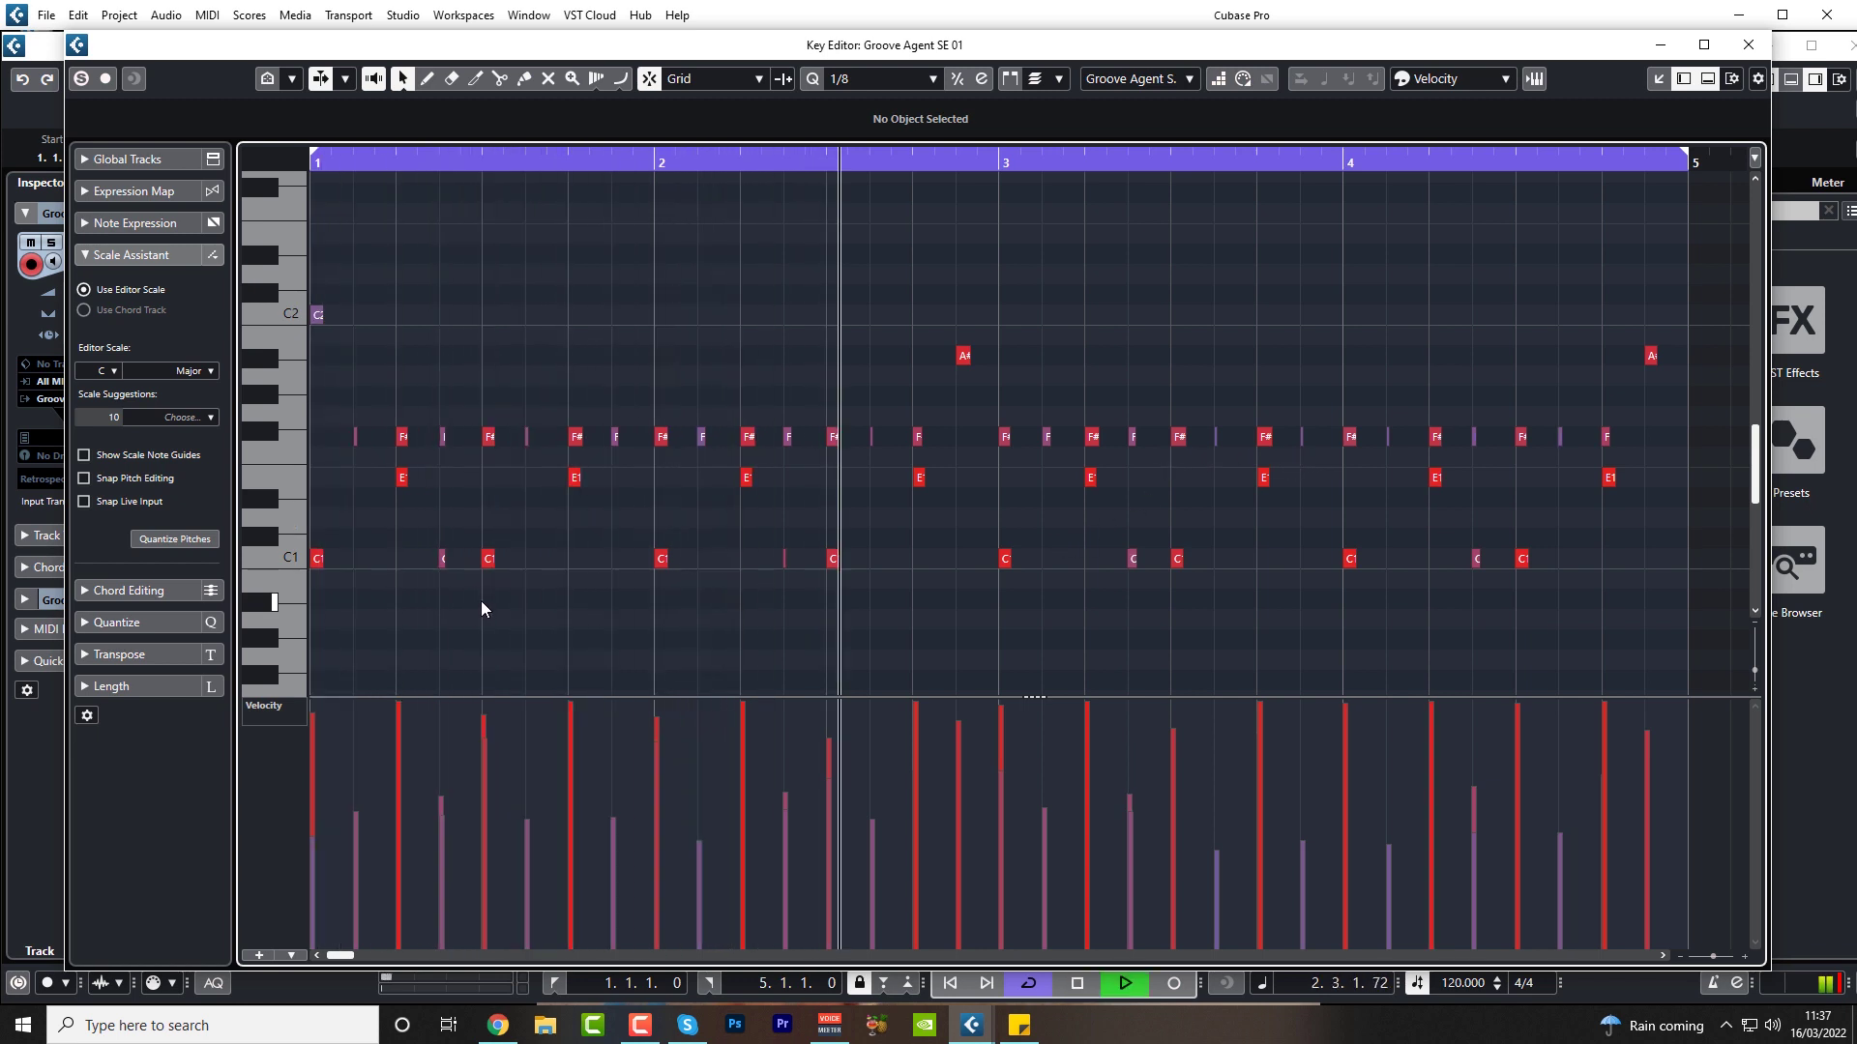
{"action": "key", "text": "space"}
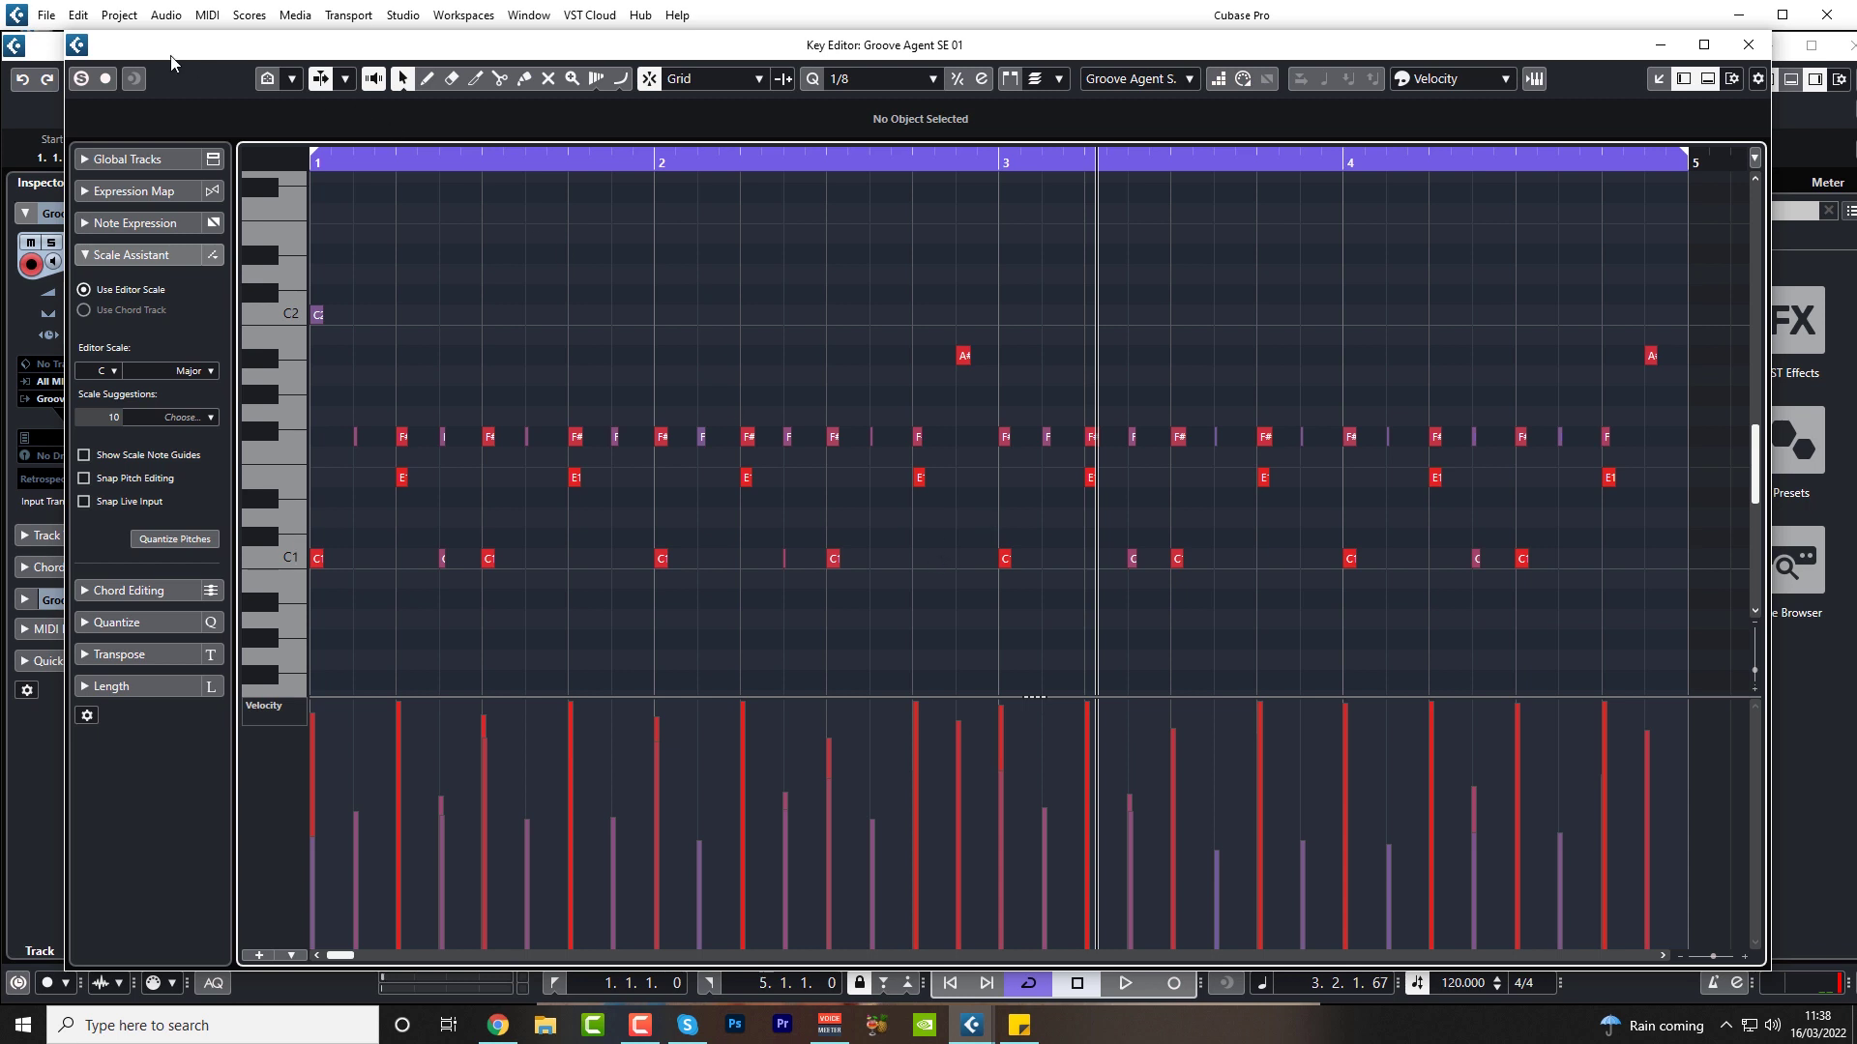
{"action": "left_click", "coordinate": [1749, 45]}
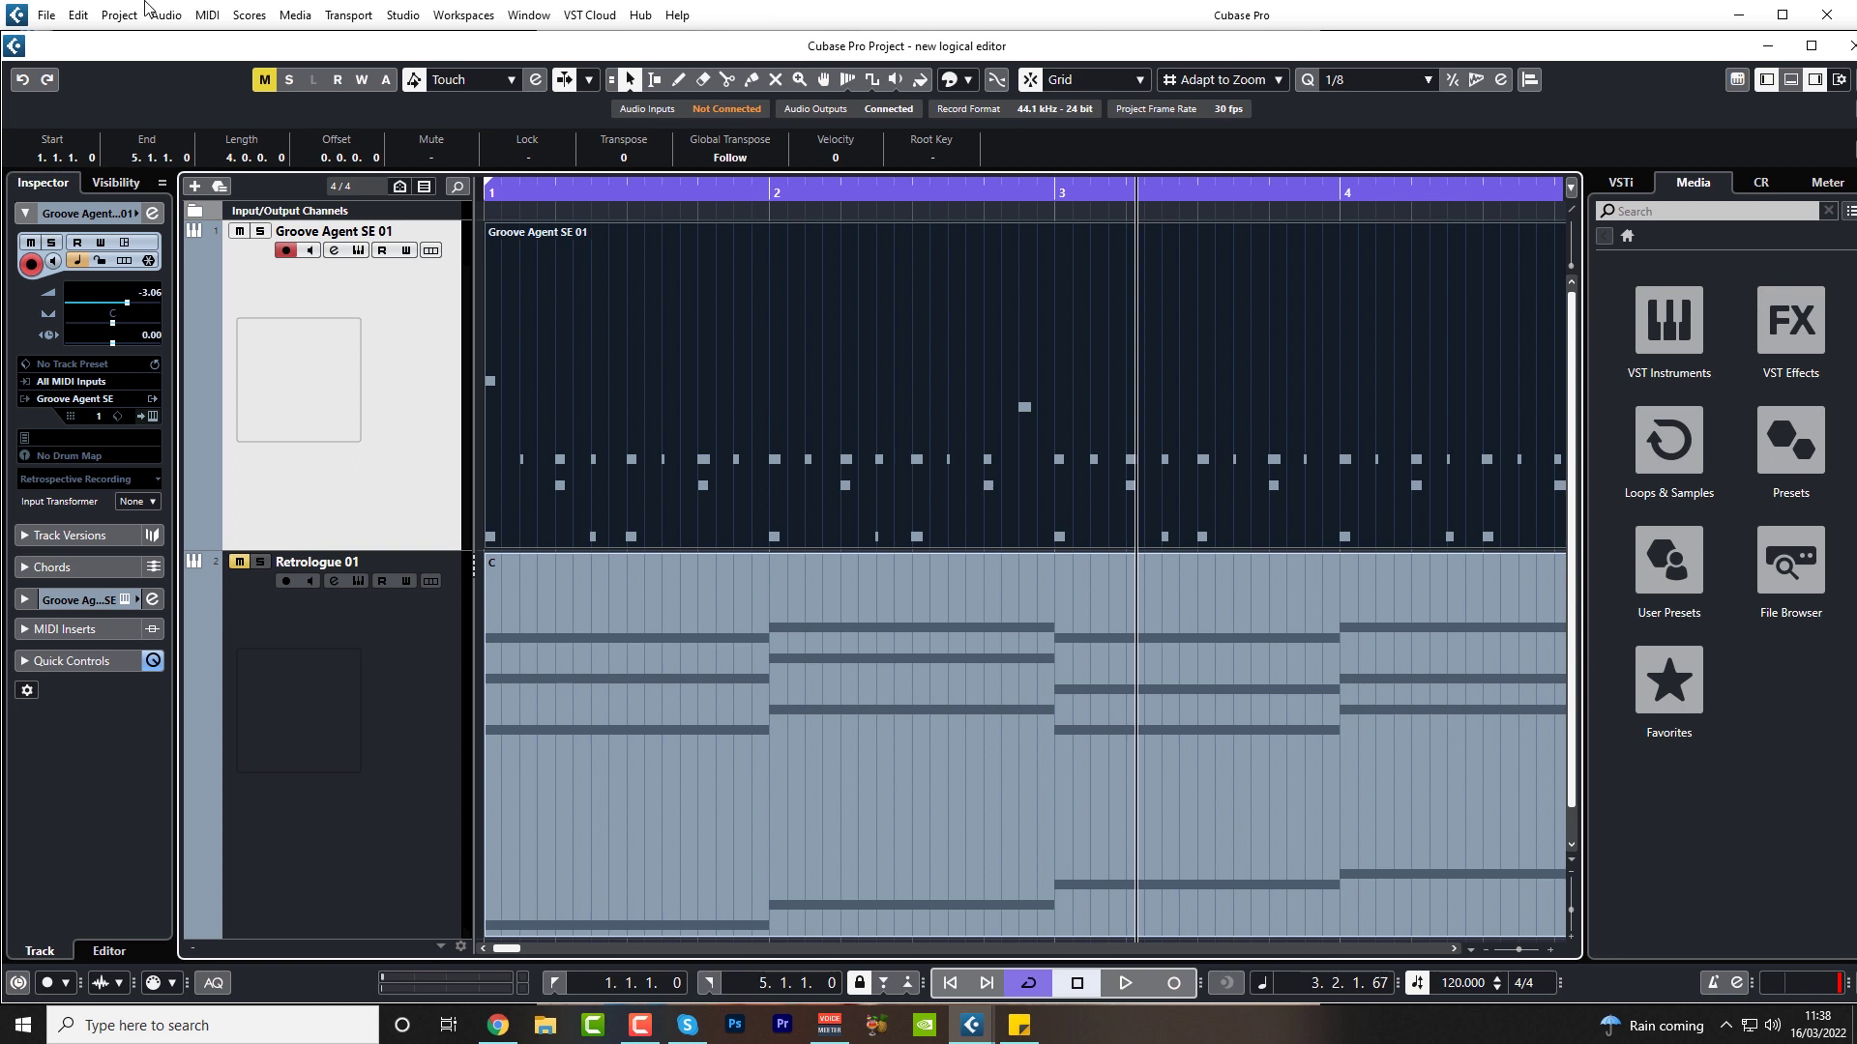
Open MIDI > Logical Editor > Apply Preset and expand Factory Presets > Notes Positioning and Quantize
{"action": "left_click", "coordinate": [207, 15]}
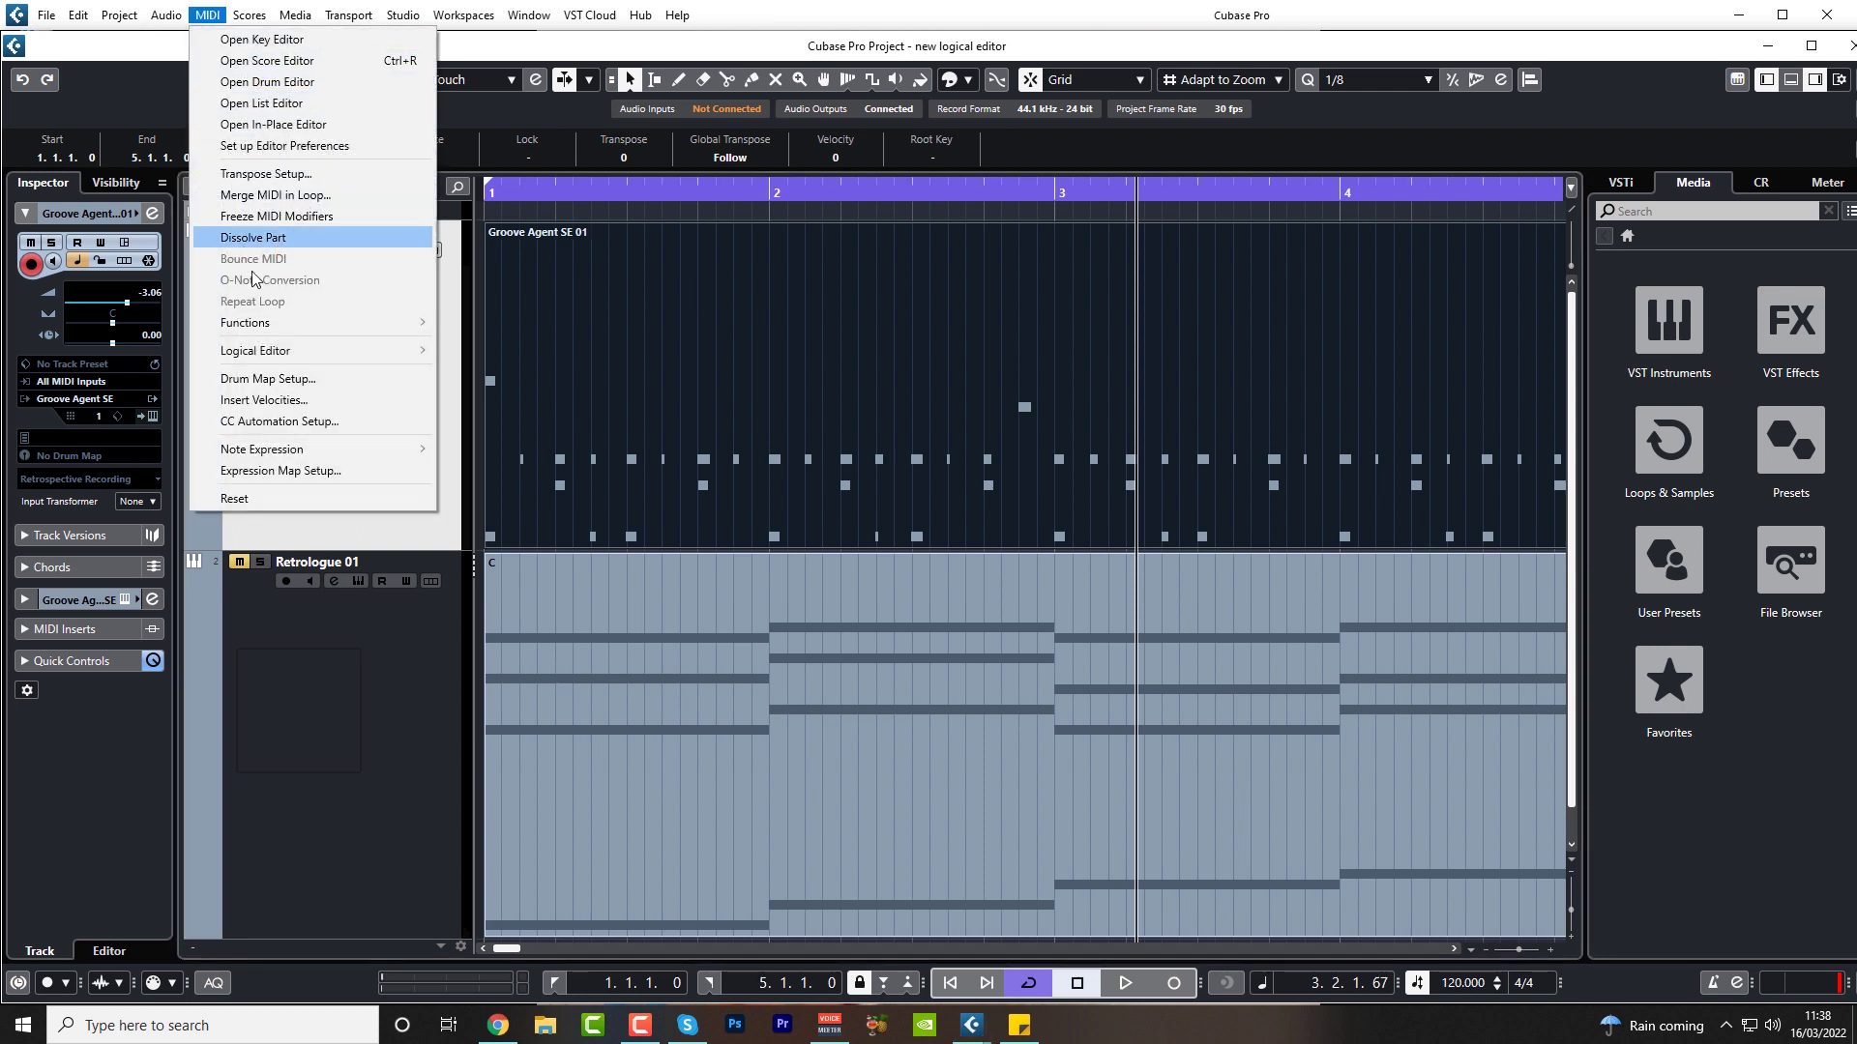
{"action": "mouse_move", "coordinate": [313, 356]}
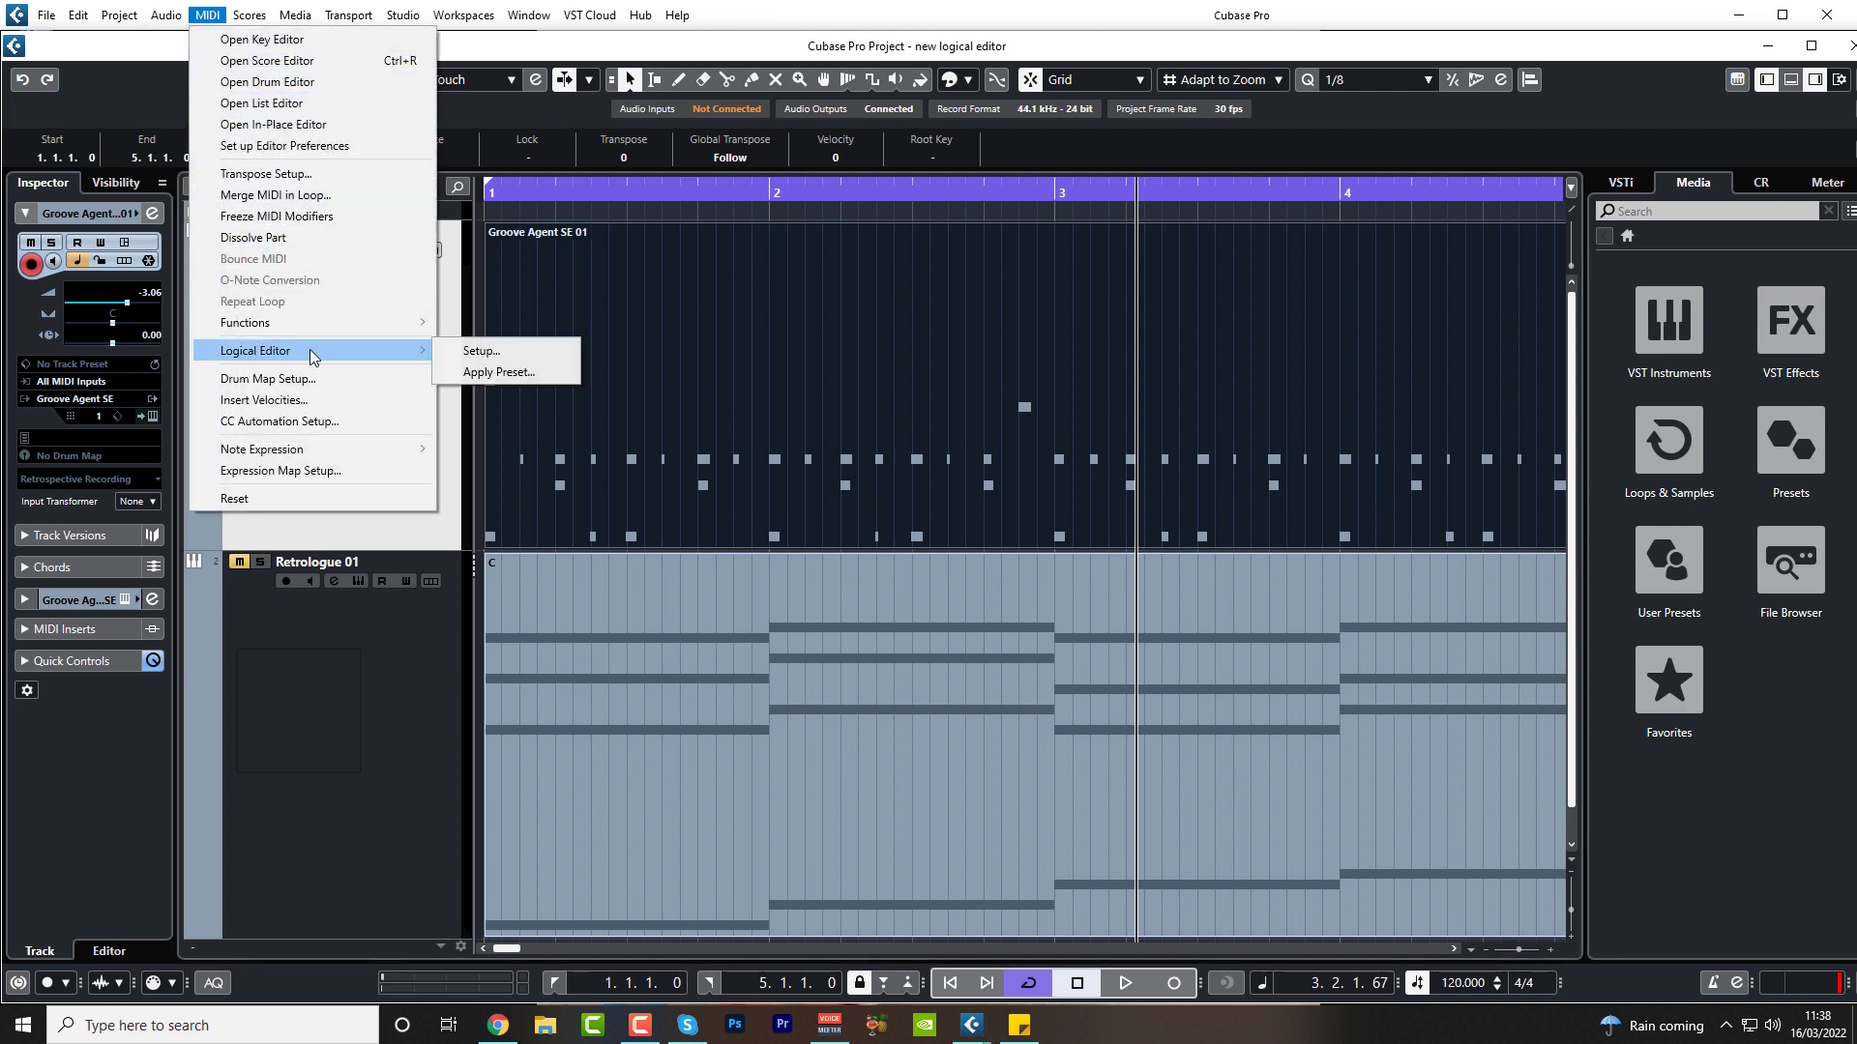
{"action": "left_click", "coordinate": [496, 375]}
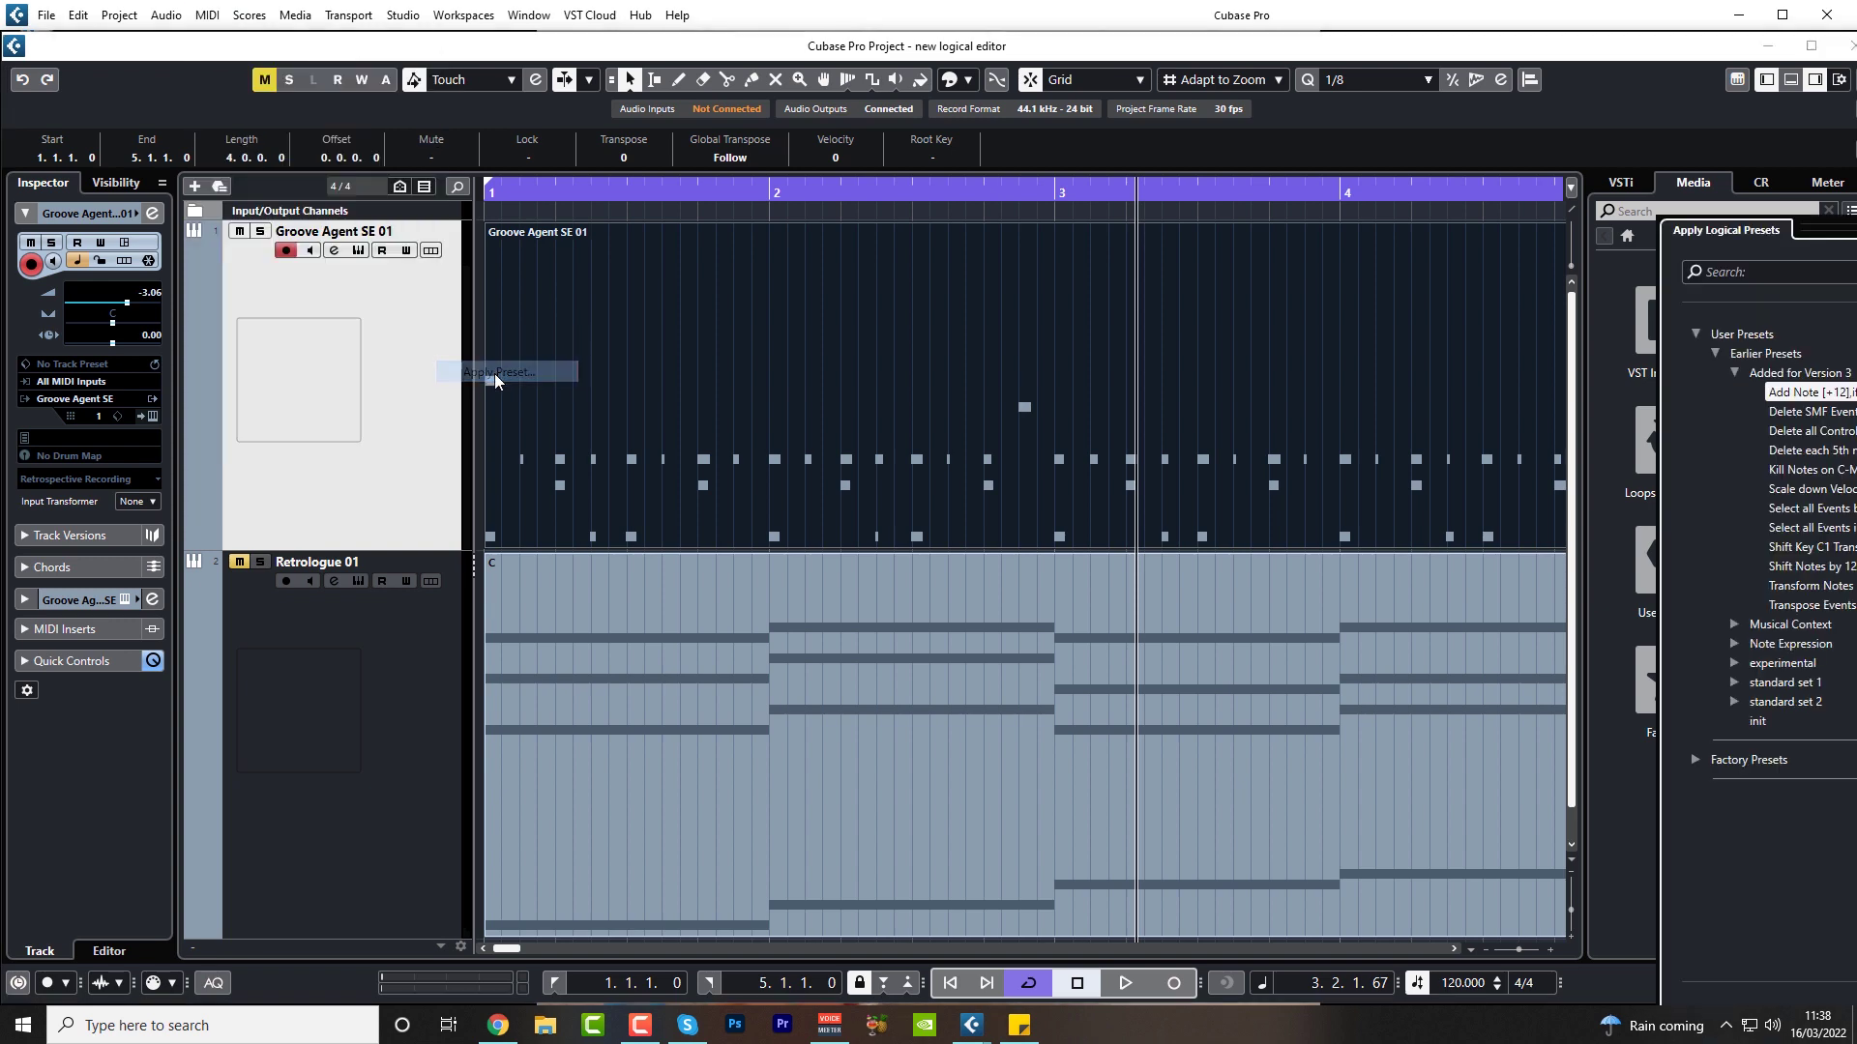
{"action": "left_click_drag", "start_coordinate": [1731, 198], "coordinate": [1523, 110]}
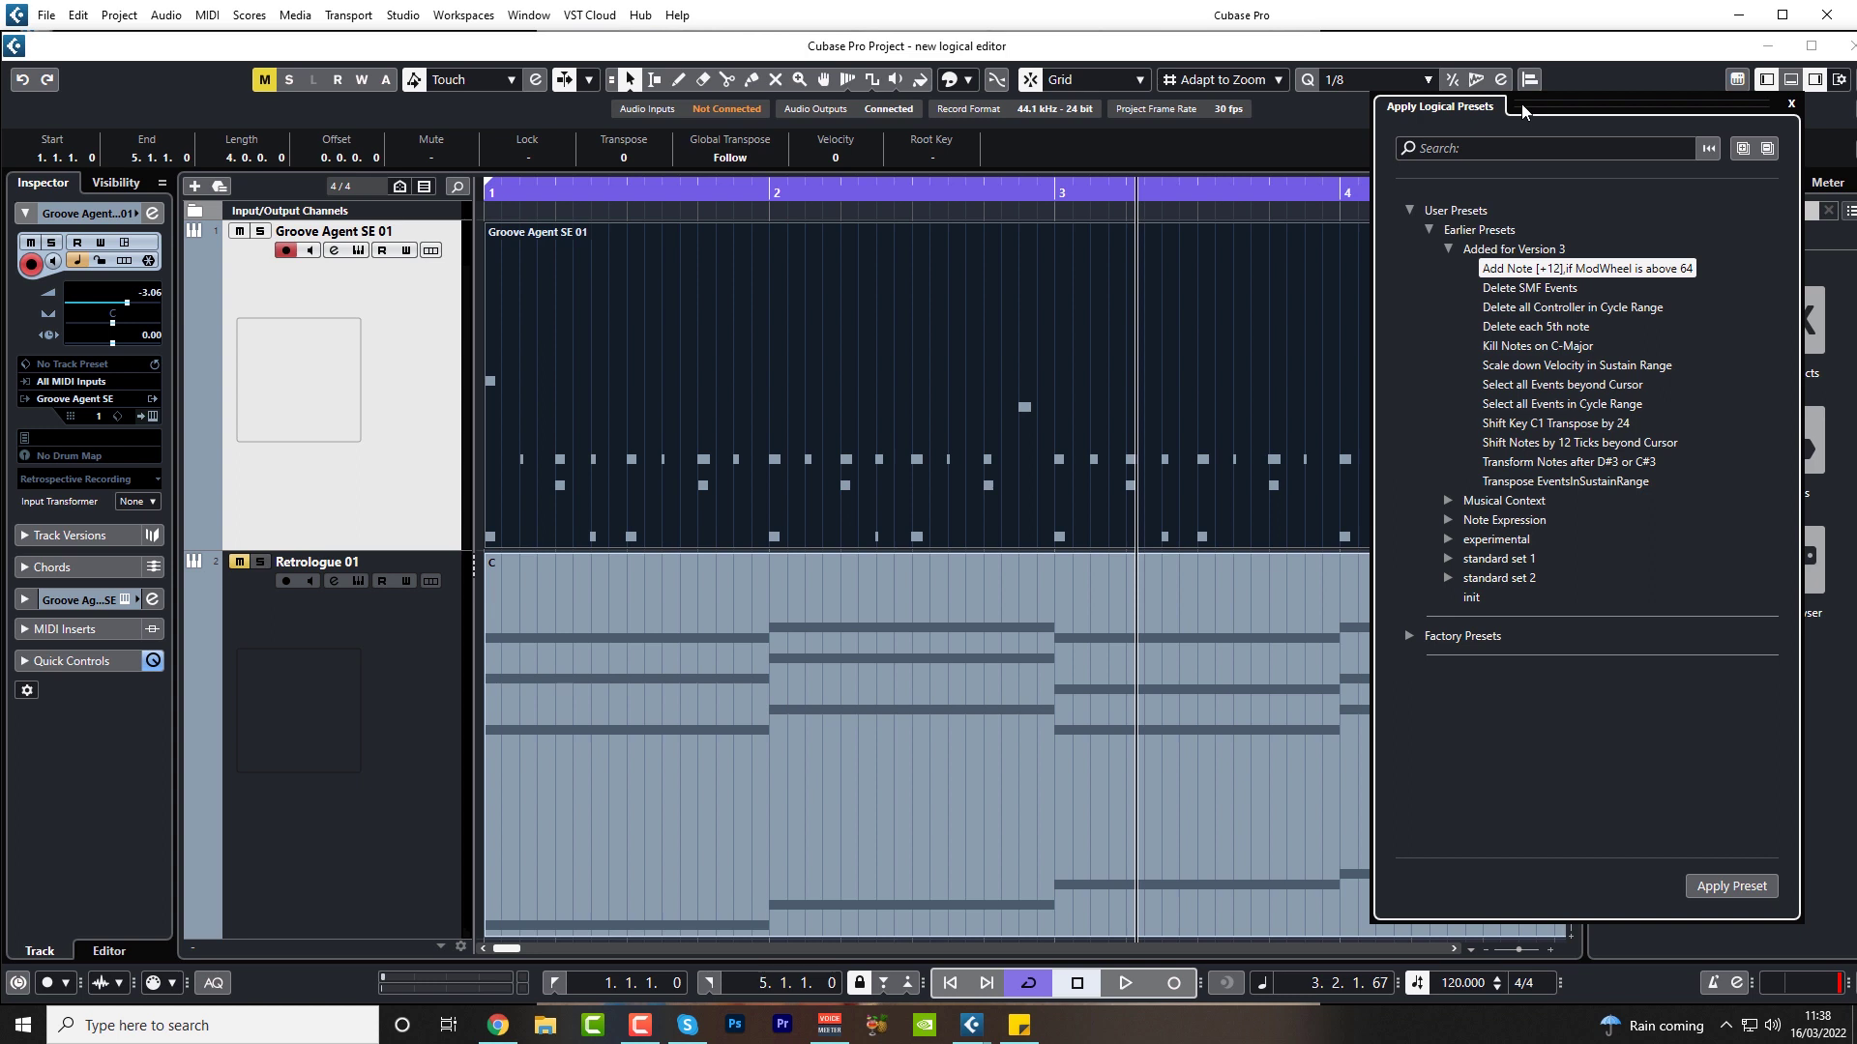
{"action": "left_click", "coordinate": [1409, 210]}
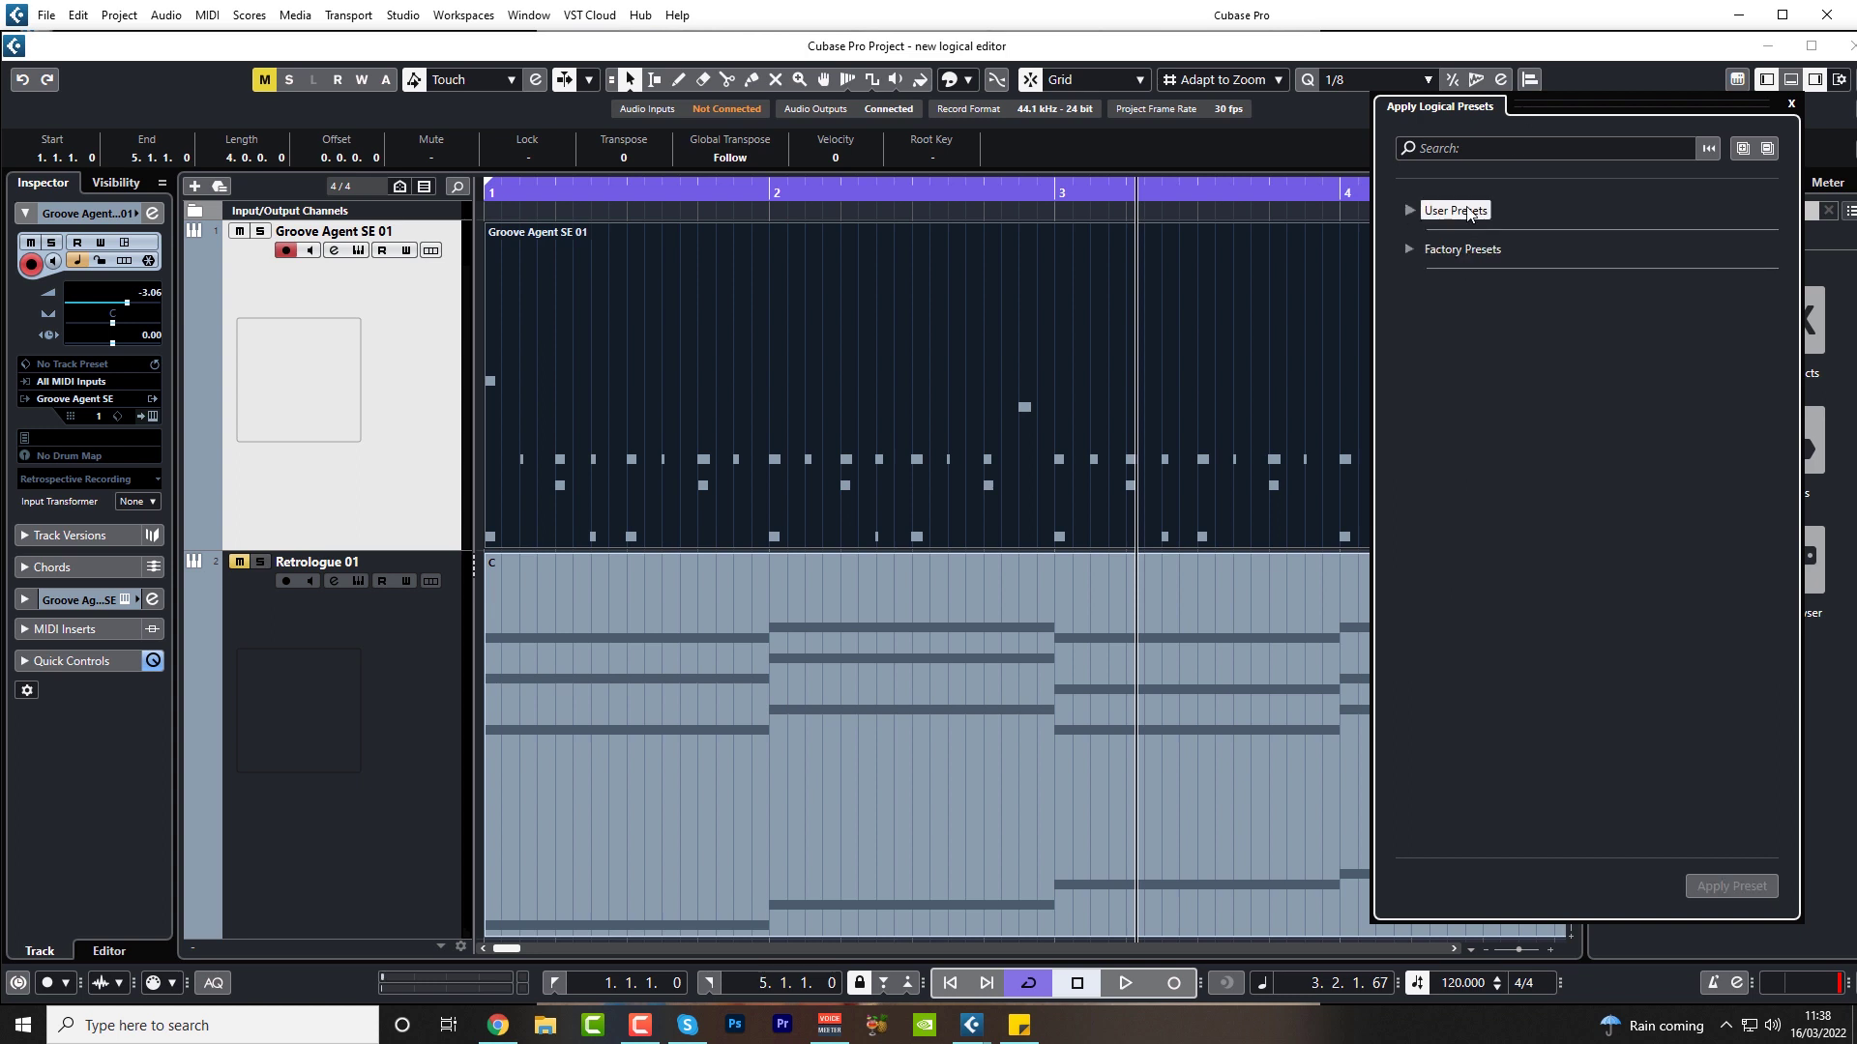
{"action": "left_click", "coordinate": [1408, 248]}
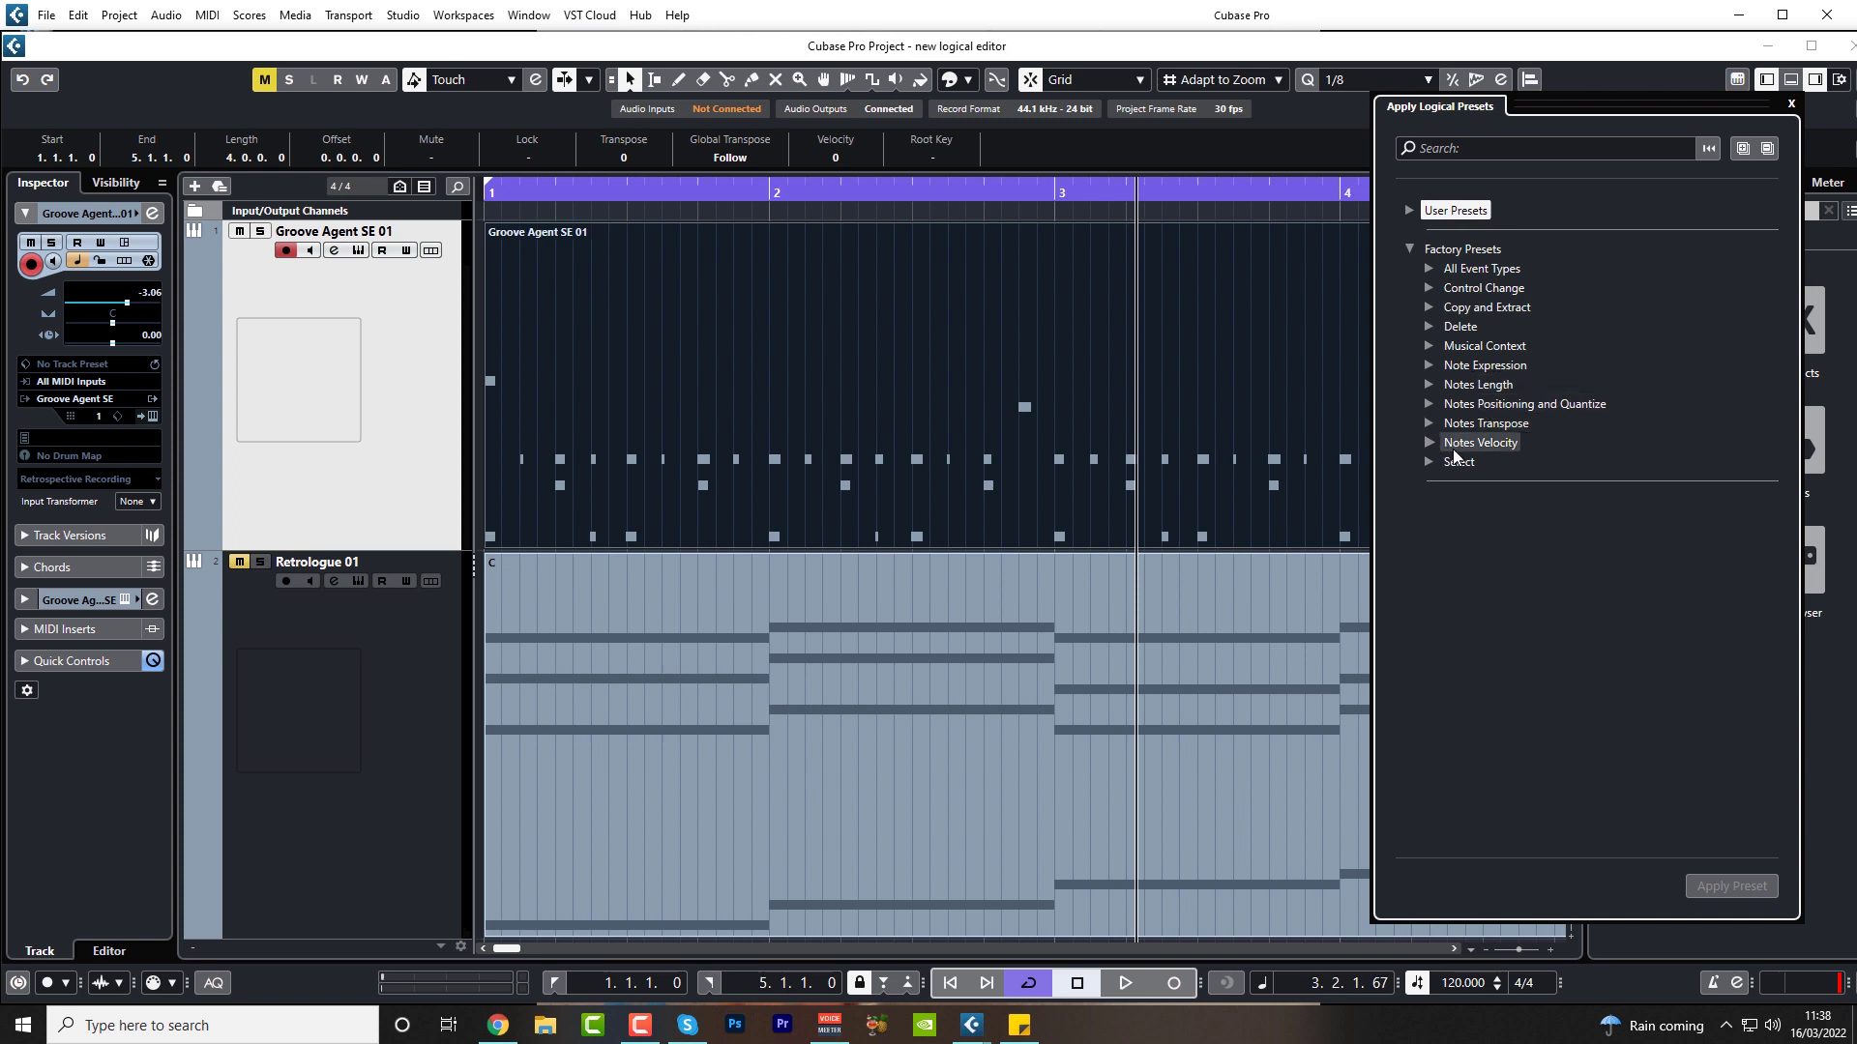
{"action": "left_click", "coordinate": [1430, 405]}
Reopen the drum part and apply the Randomize Position +-10 Ticks preset to it
{"action": "double_click", "coordinate": [787, 332]}
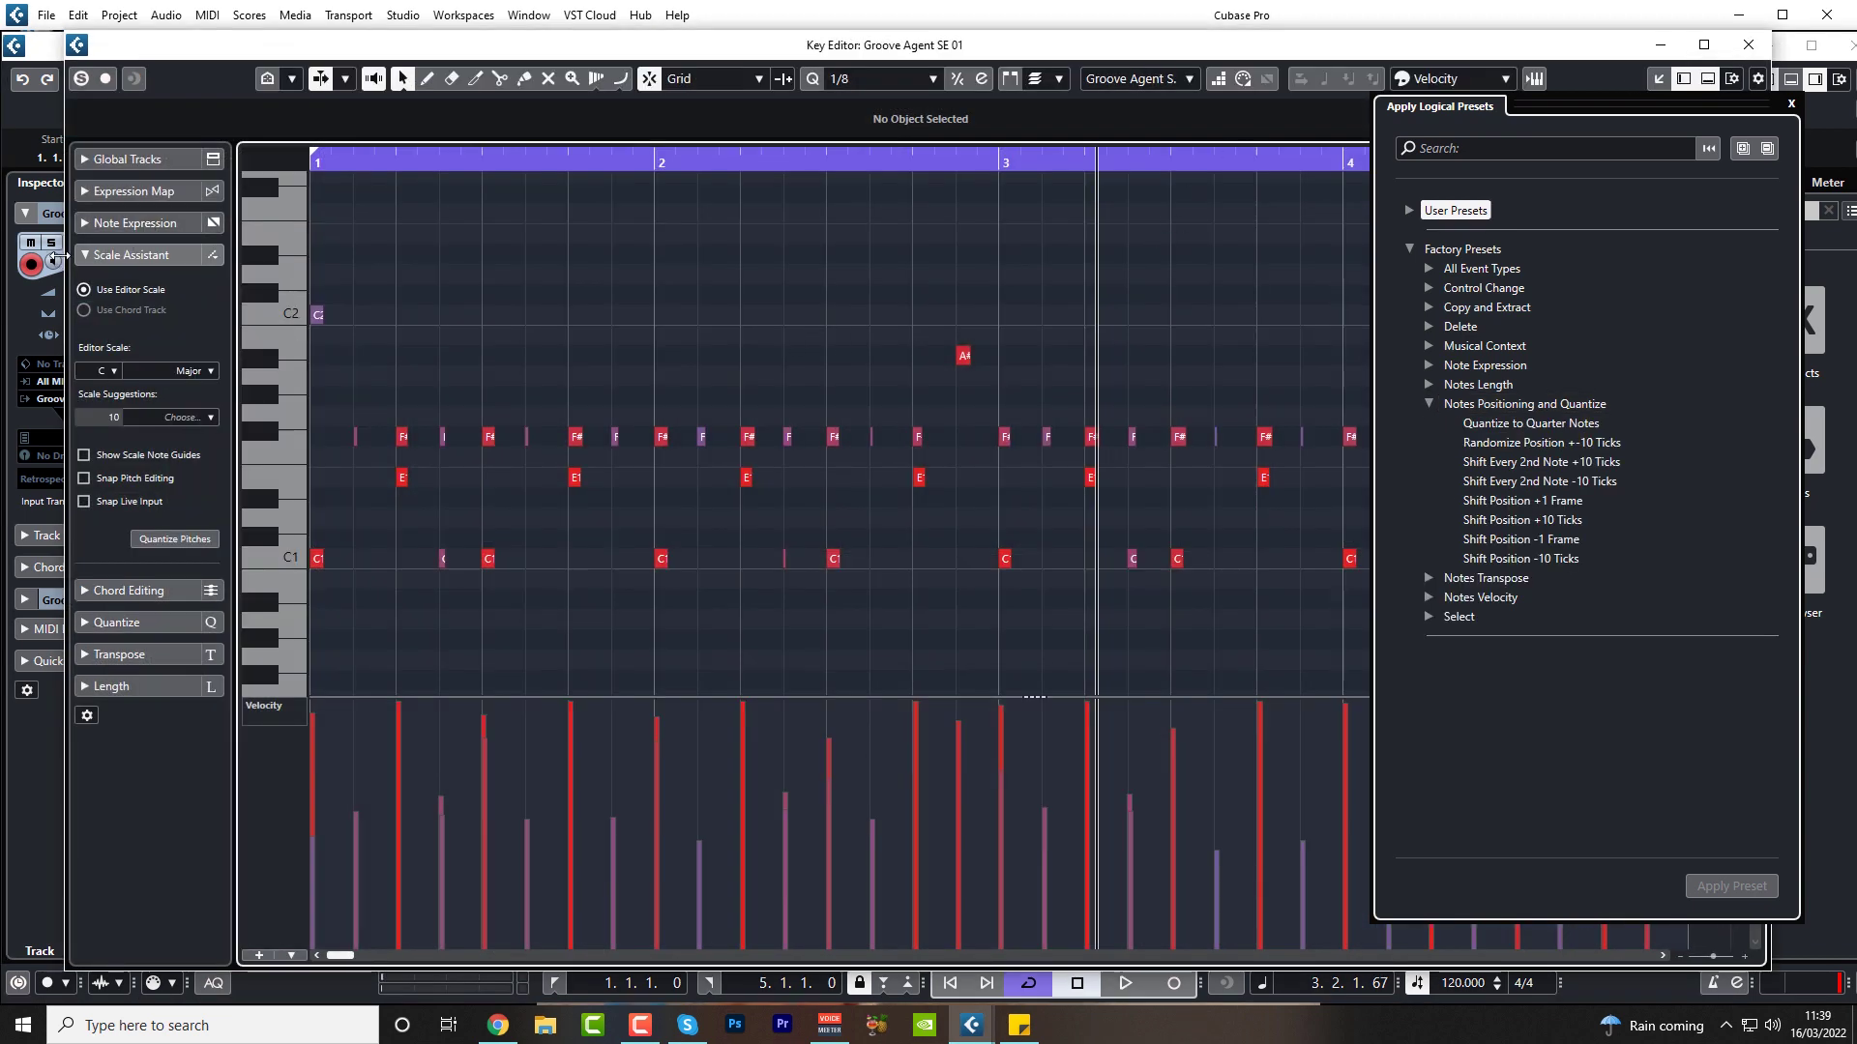
{"action": "left_click_drag", "start_coordinate": [66, 261], "coordinate": [297, 287]}
{"action": "left_click_drag", "start_coordinate": [571, 45], "coordinate": [271, 47]}
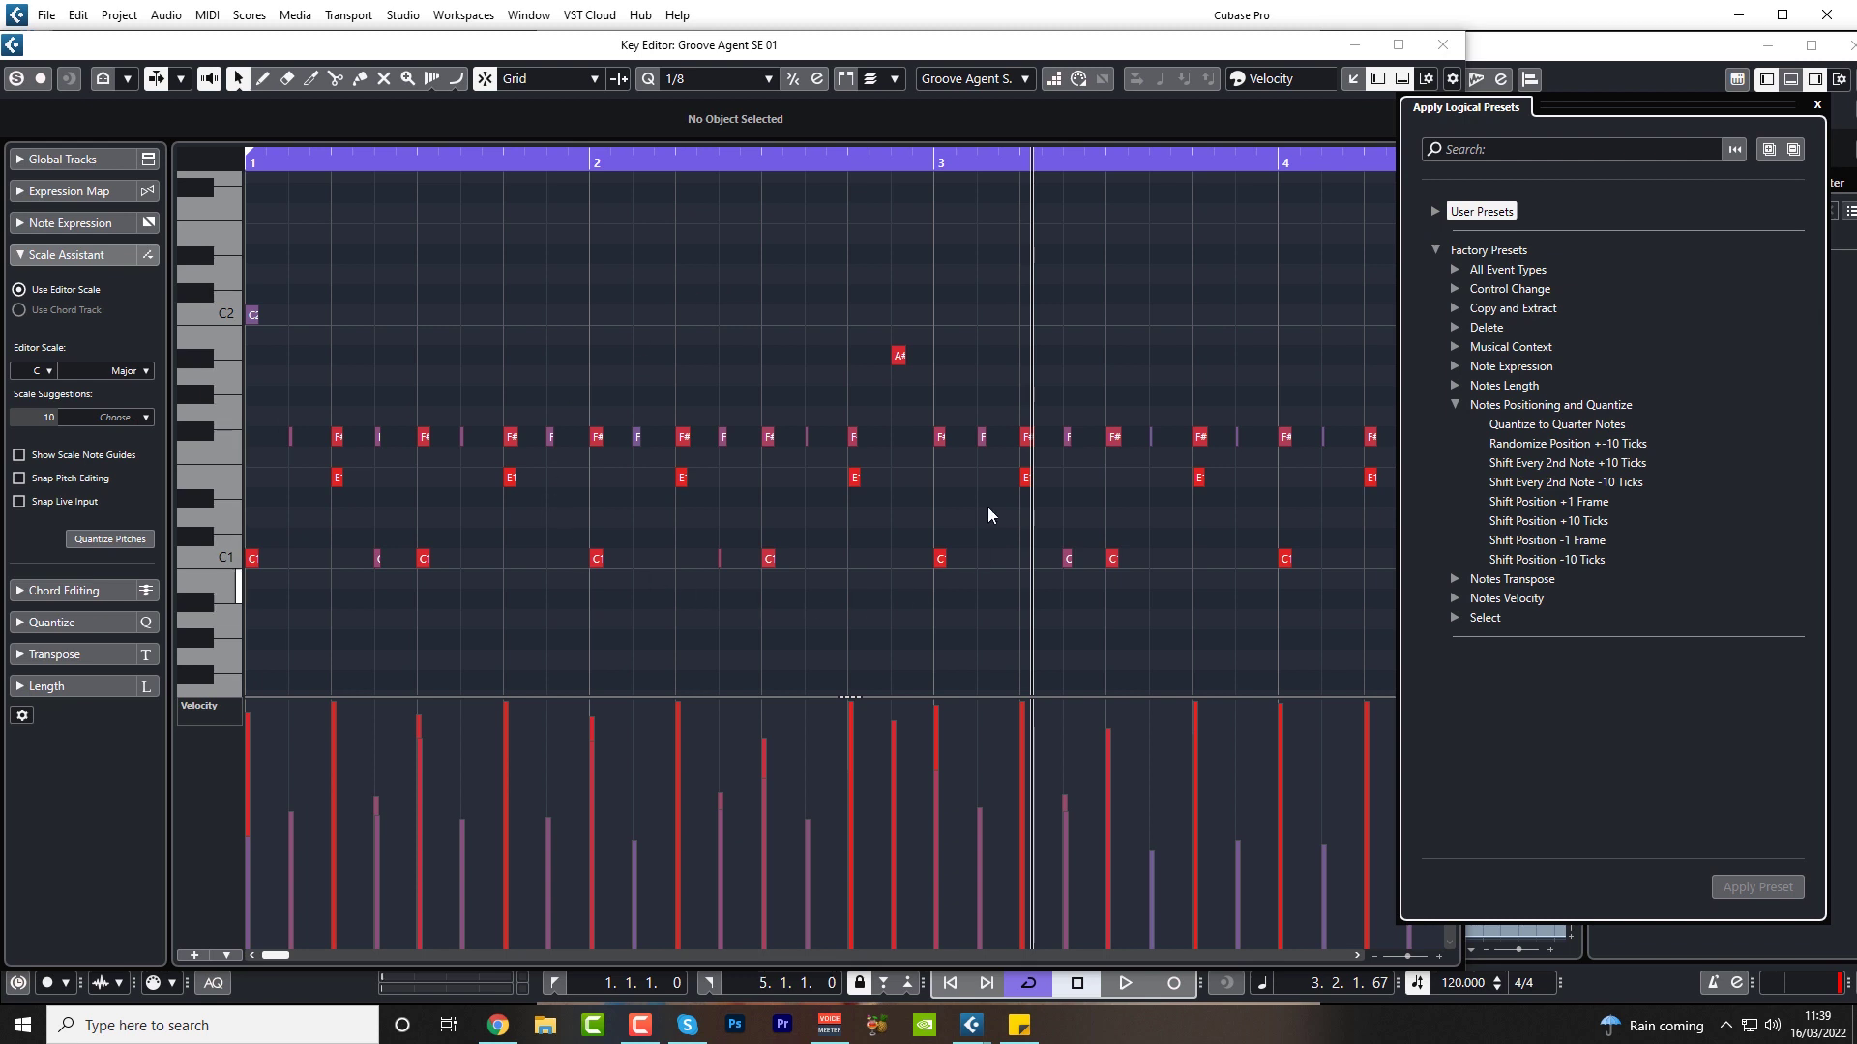
{"action": "left_click", "coordinate": [1568, 441]}
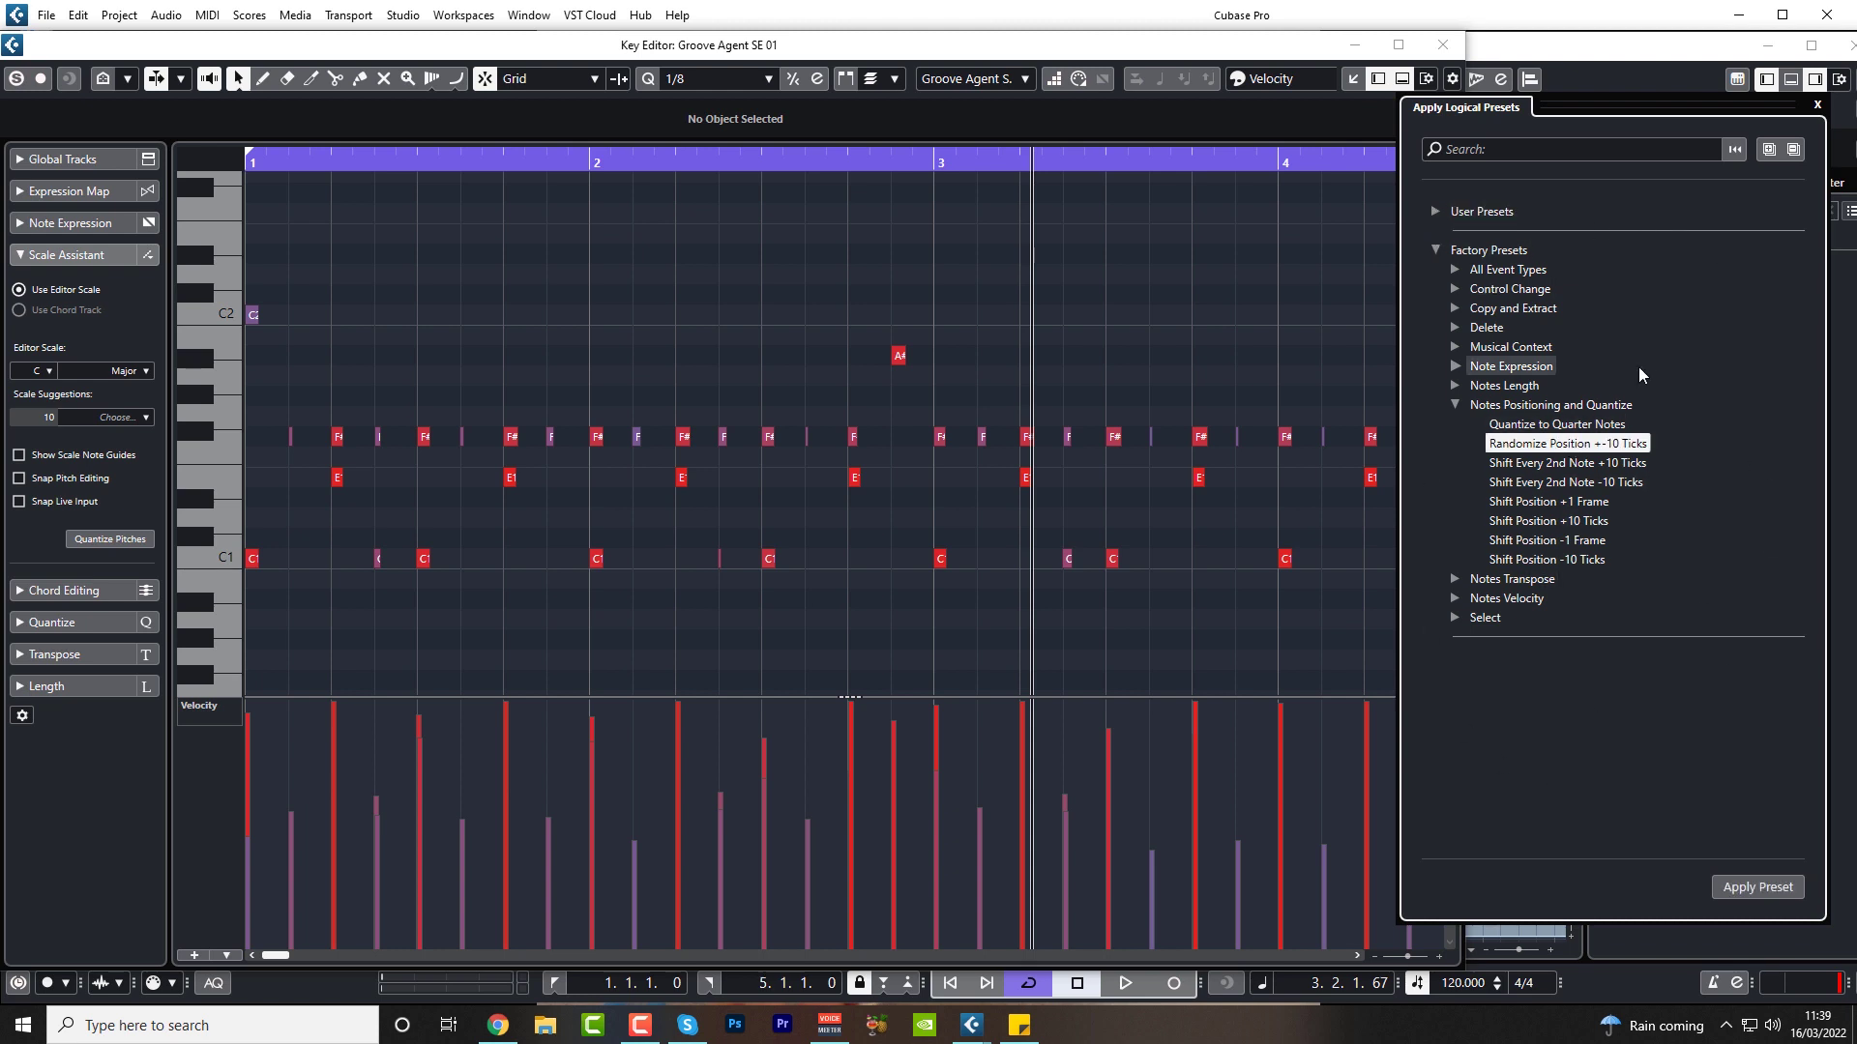
{"action": "left_click", "coordinate": [1749, 885]}
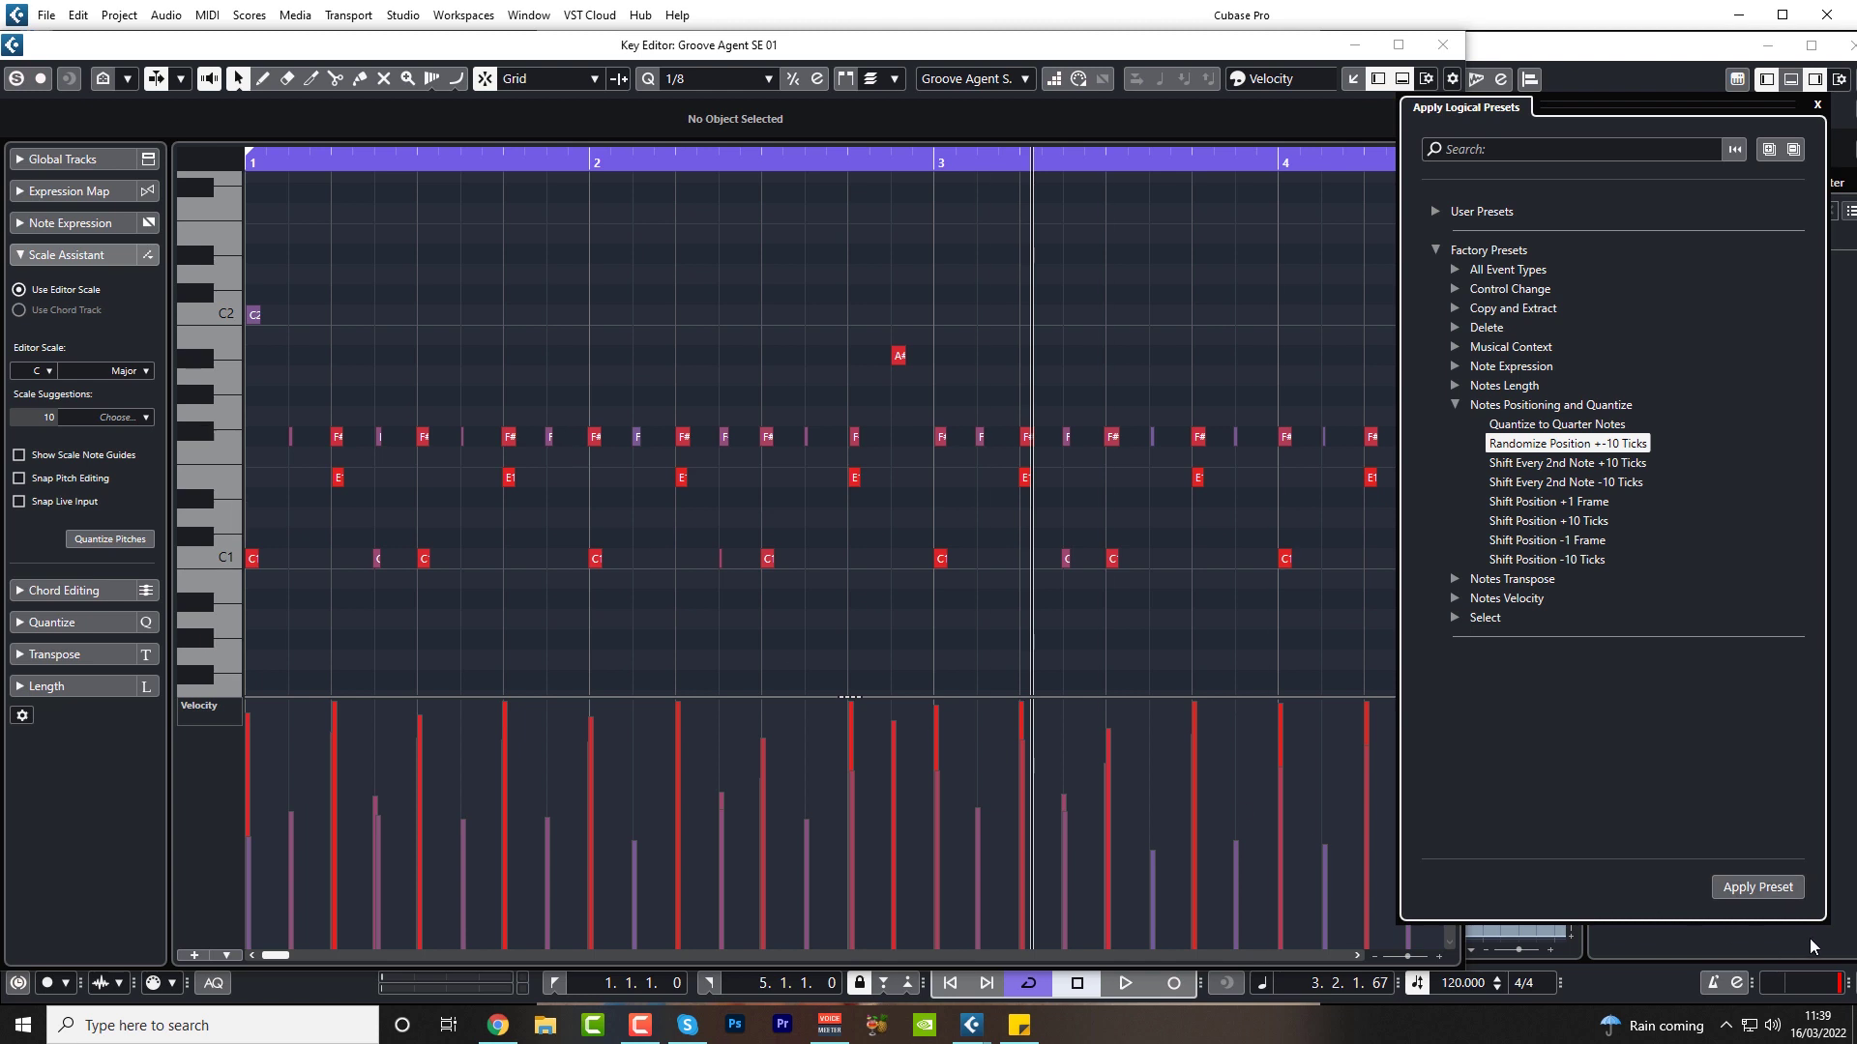
Apply Randomize Position +-10 Ticks again, play from the start, and zoom in around bar 3
{"action": "left_click", "coordinate": [1773, 892]}
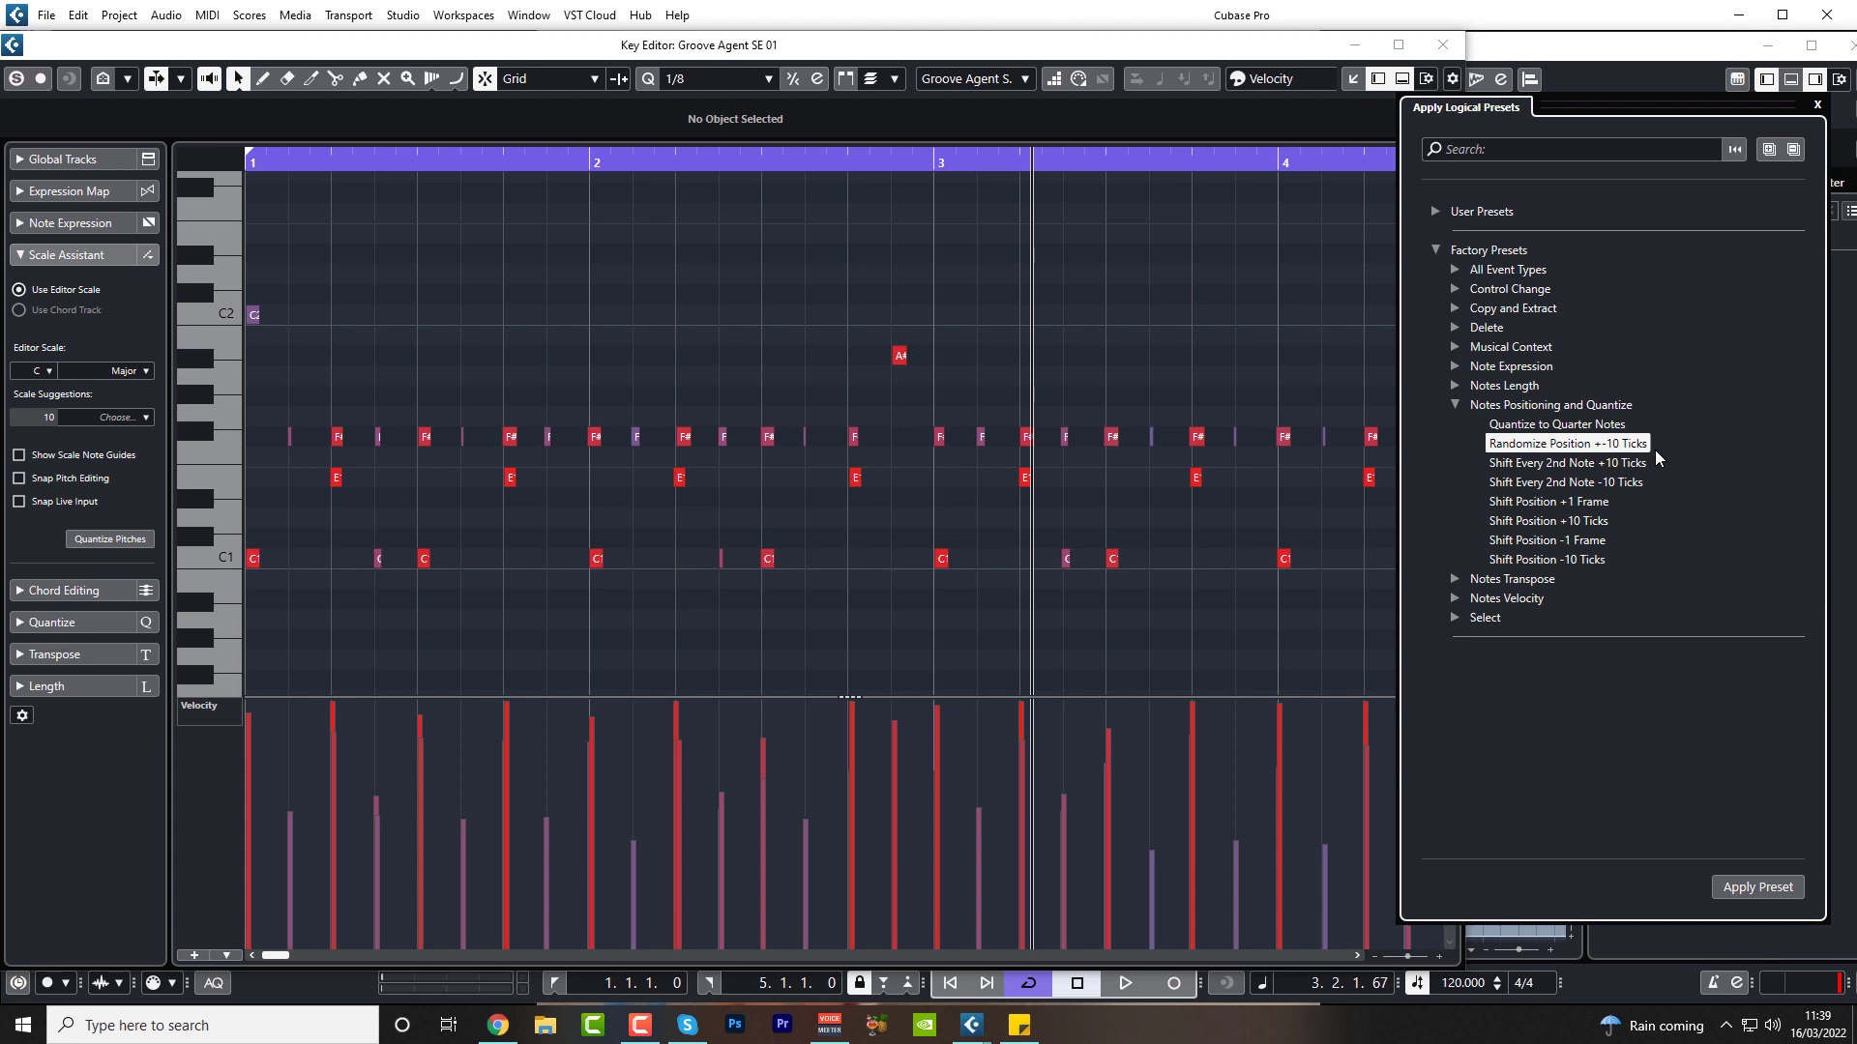
{"action": "key", "text": "Home"}
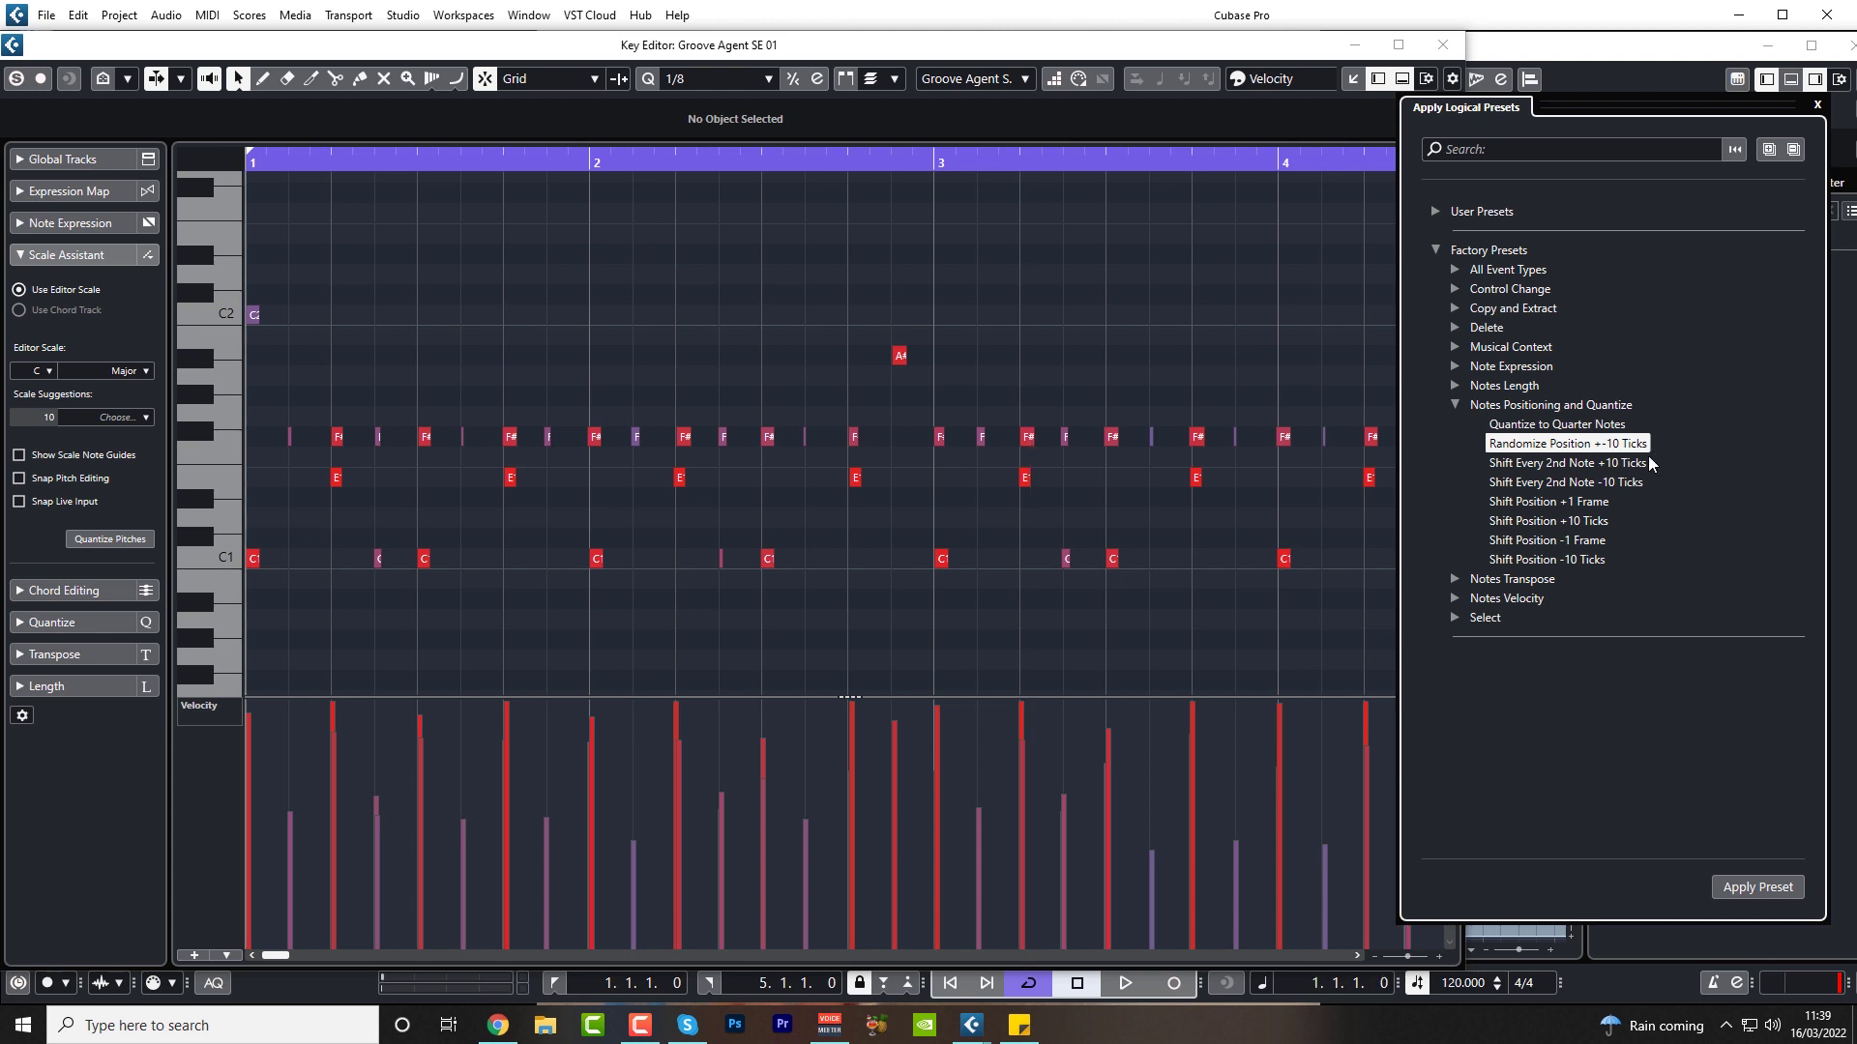
{"action": "key", "text": "space"}
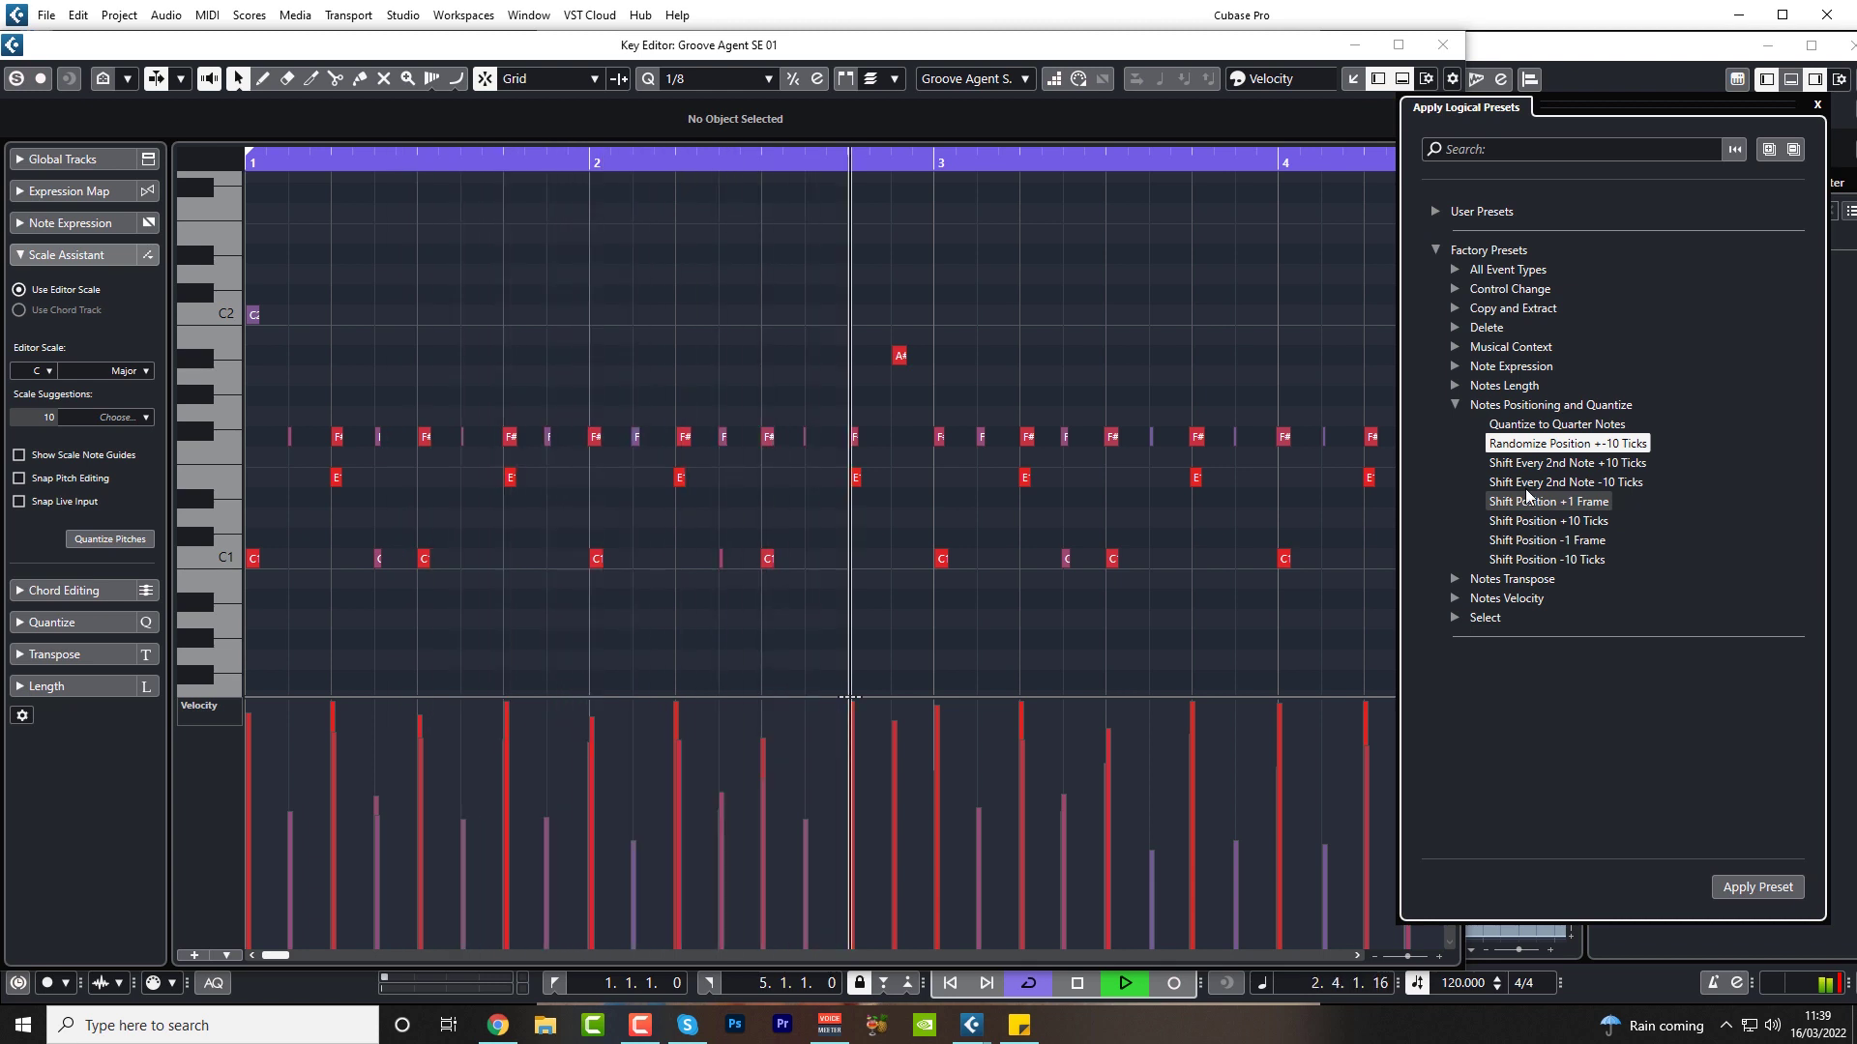
{"action": "key", "text": "space"}
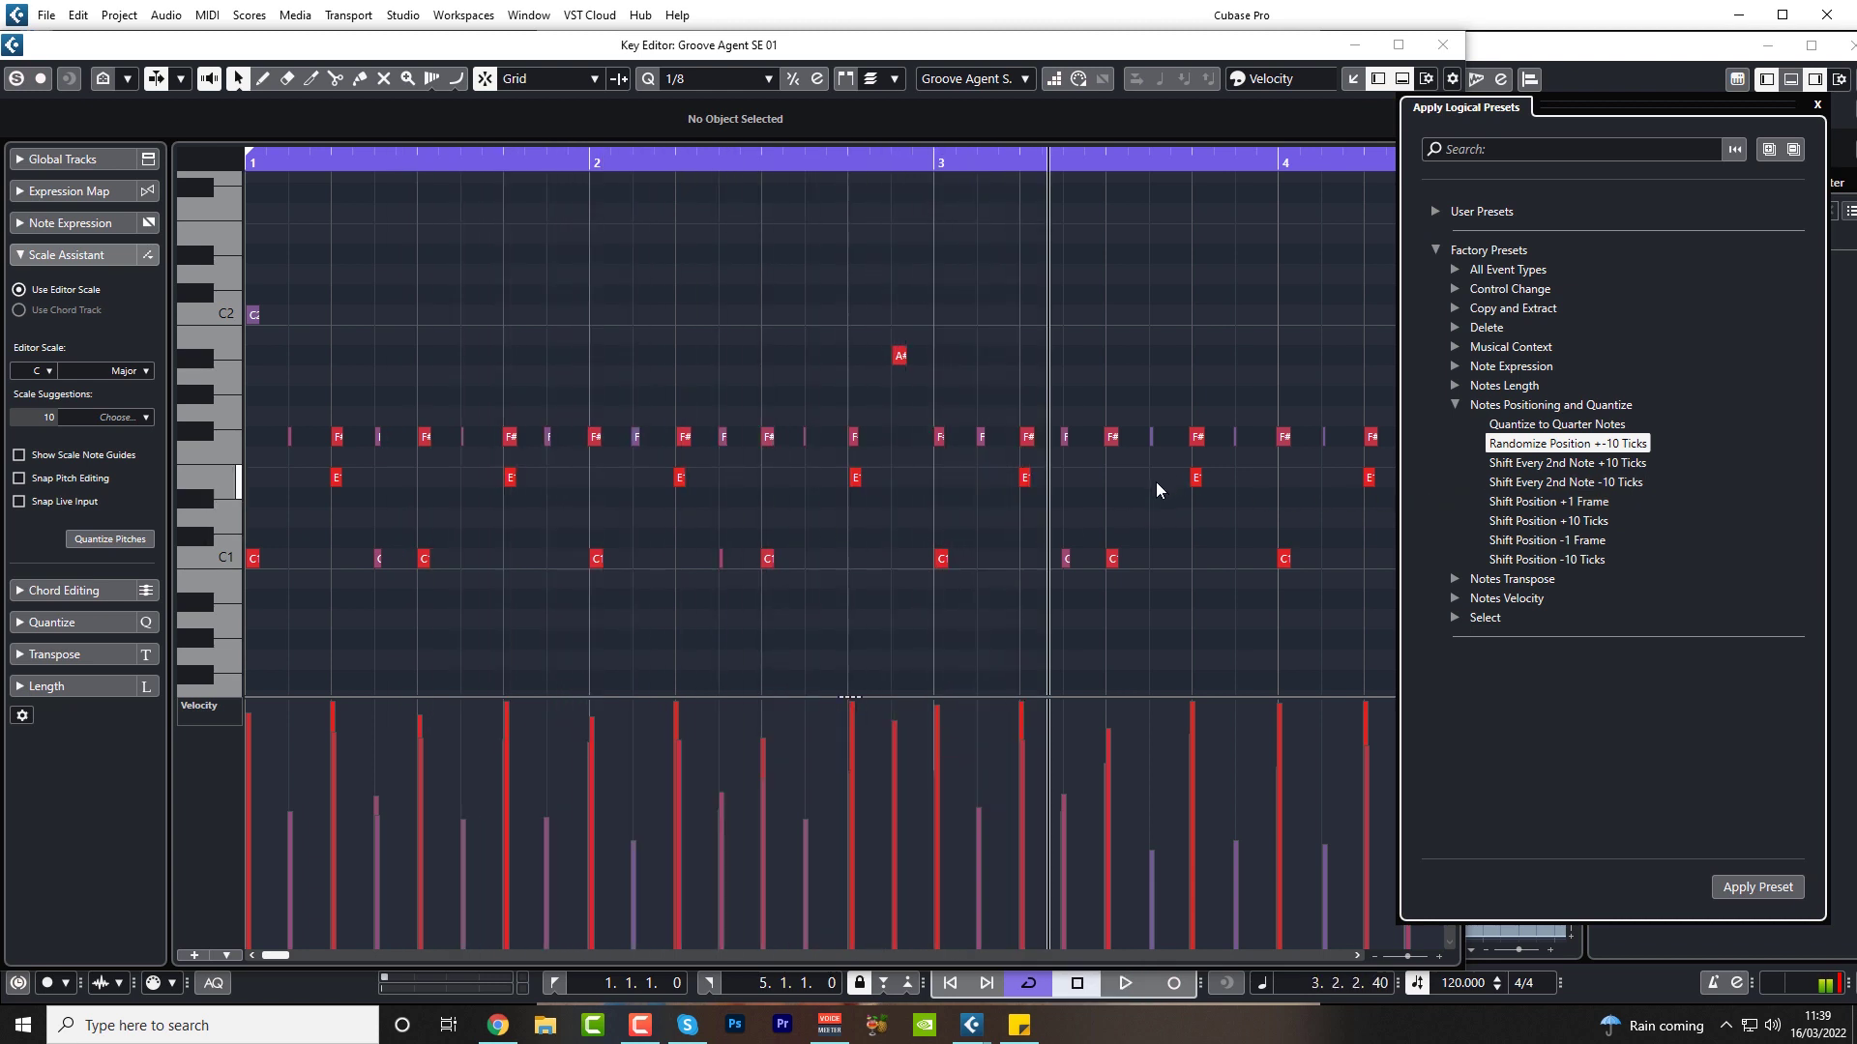
{"action": "key", "text": "h"}
{"action": "key", "text": "h"}
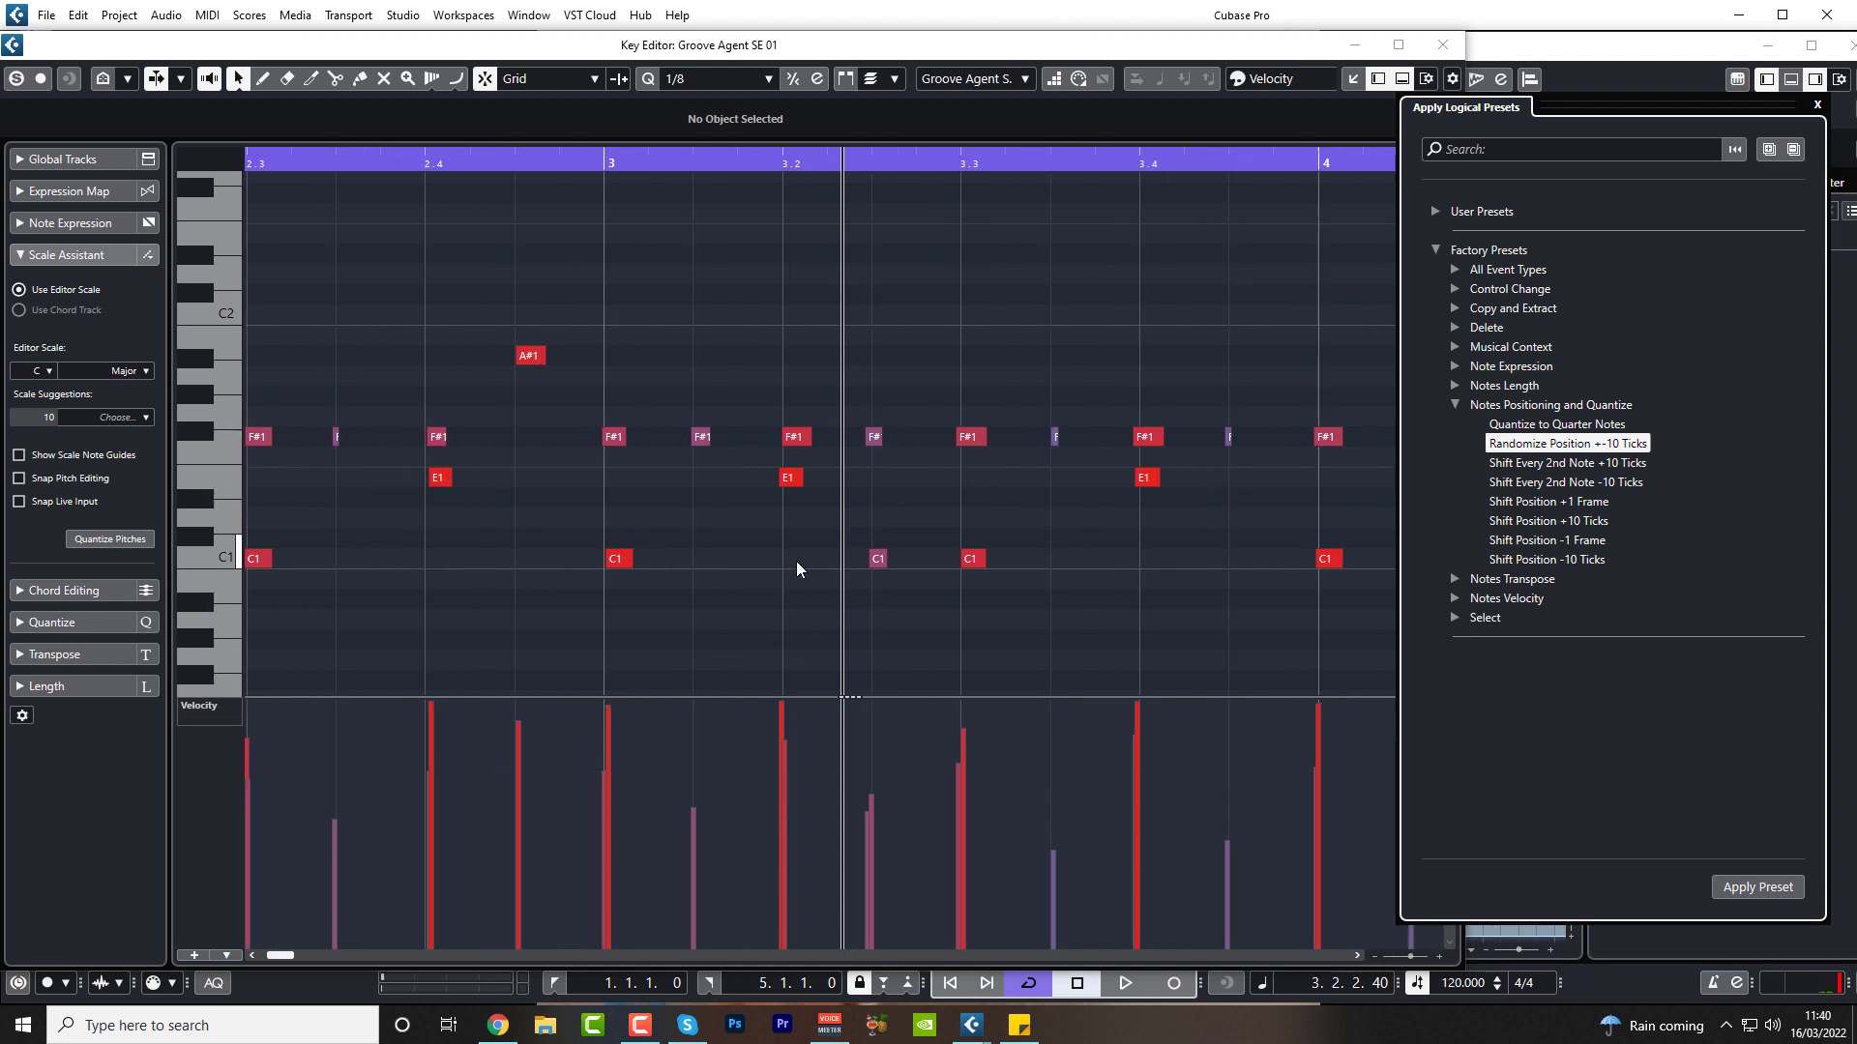
{"action": "scroll", "coordinate": [797, 563], "scroll_direction": "left", "scroll_amount": 5}
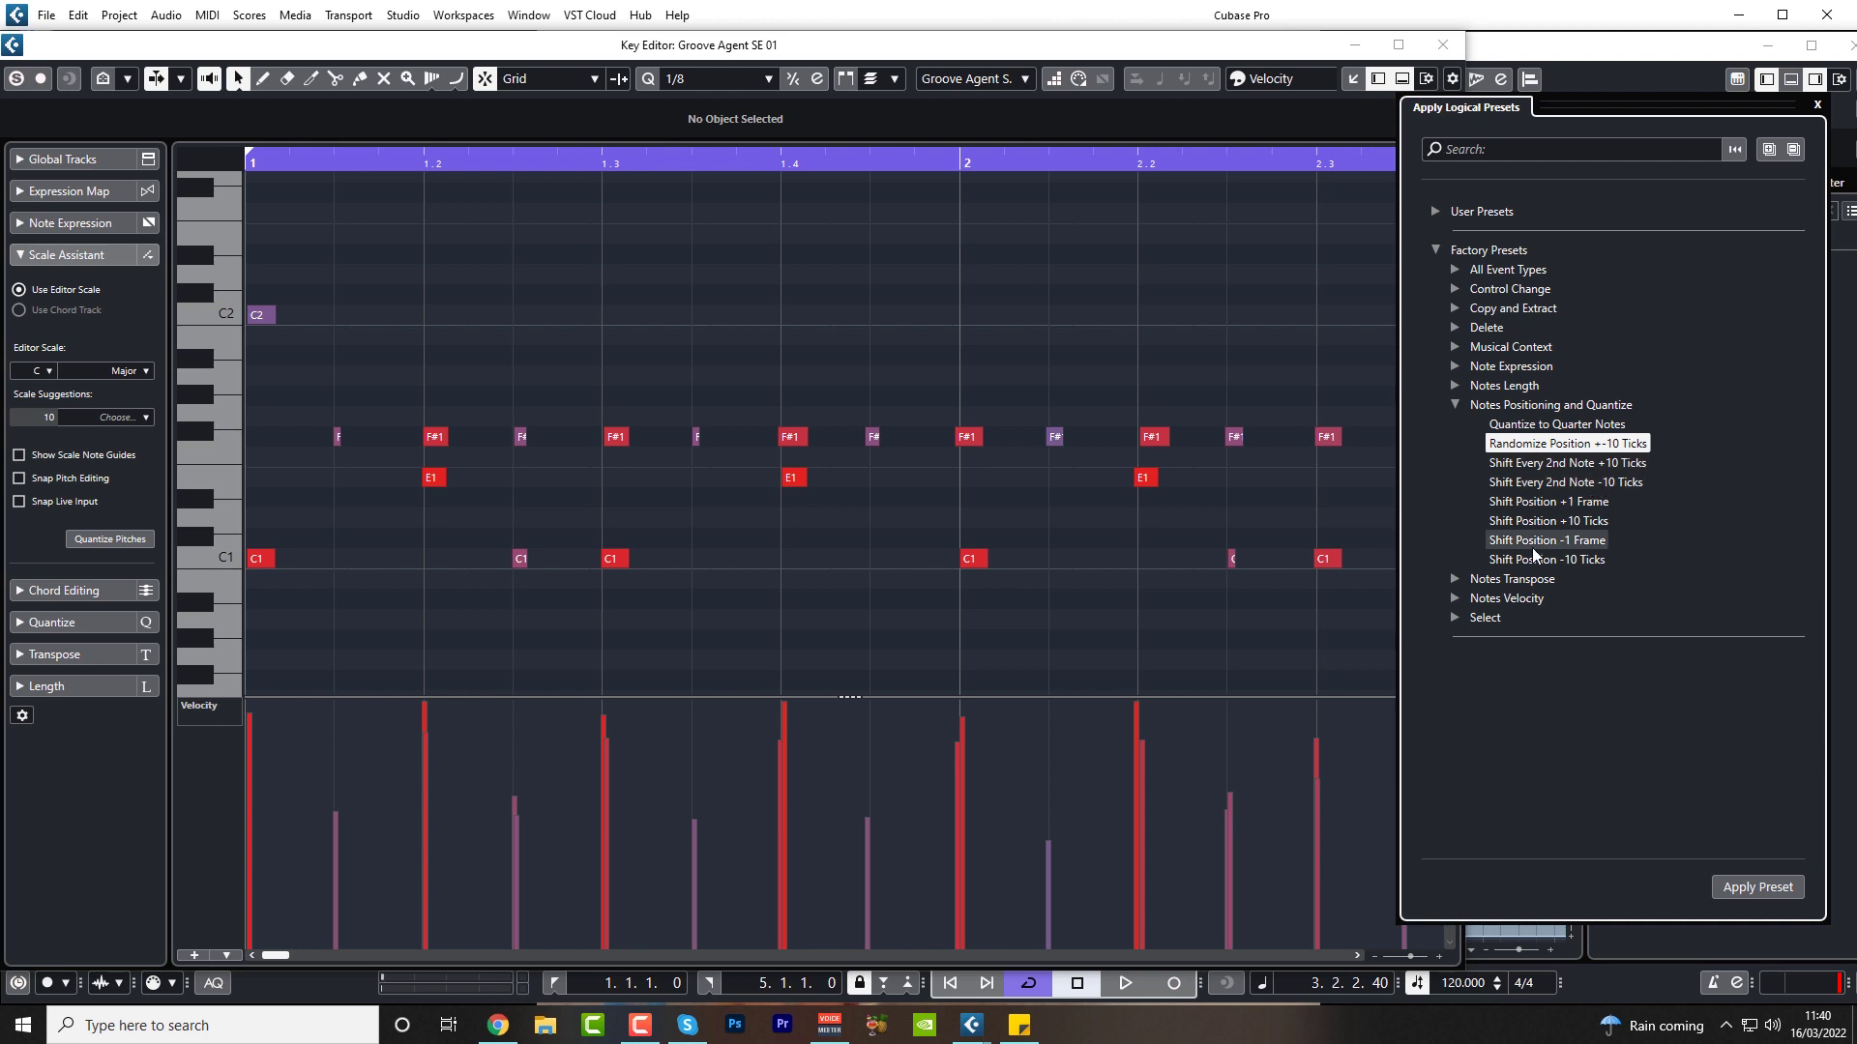
Apply Shift Position +10 Ticks to the drums, audition from the start, then undo it
{"action": "key", "text": "g"}
{"action": "key", "text": "g"}
{"action": "key", "text": "g"}
{"action": "key", "text": "g"}
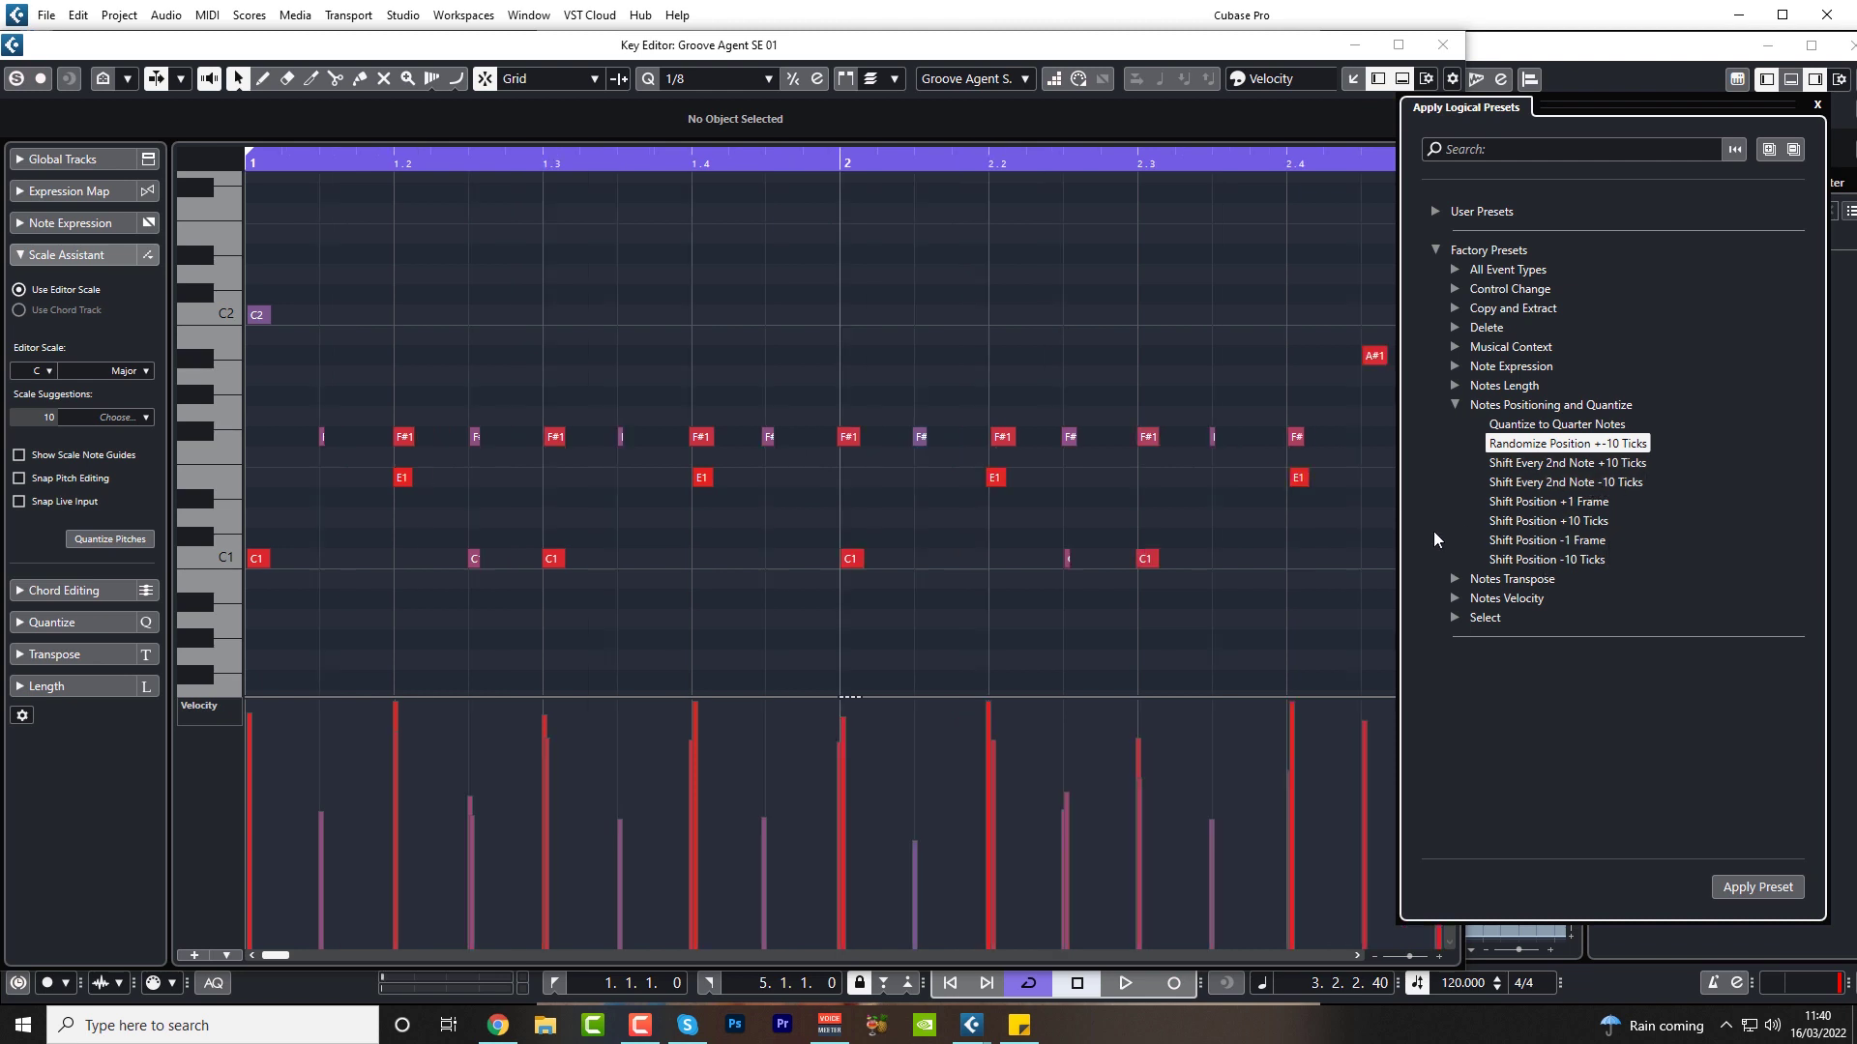
{"action": "left_click", "coordinate": [1526, 523]}
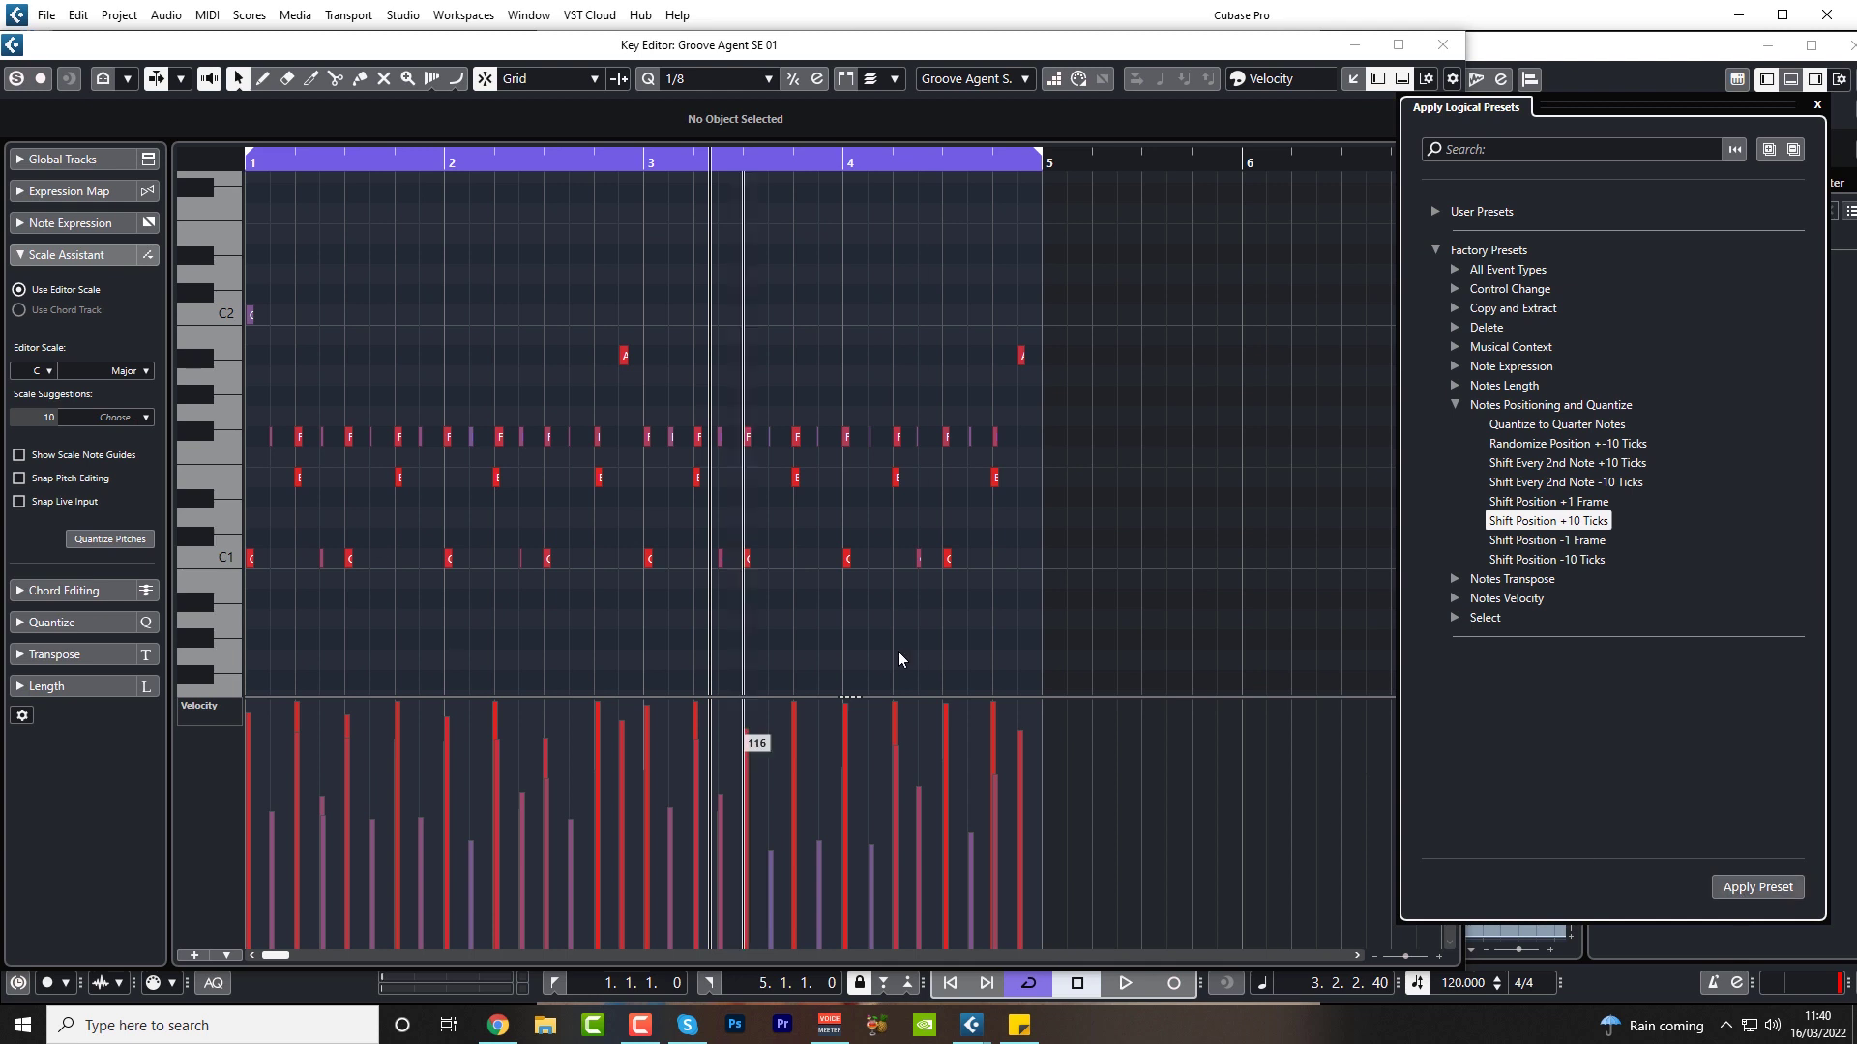
{"action": "left_click", "coordinate": [1753, 888]}
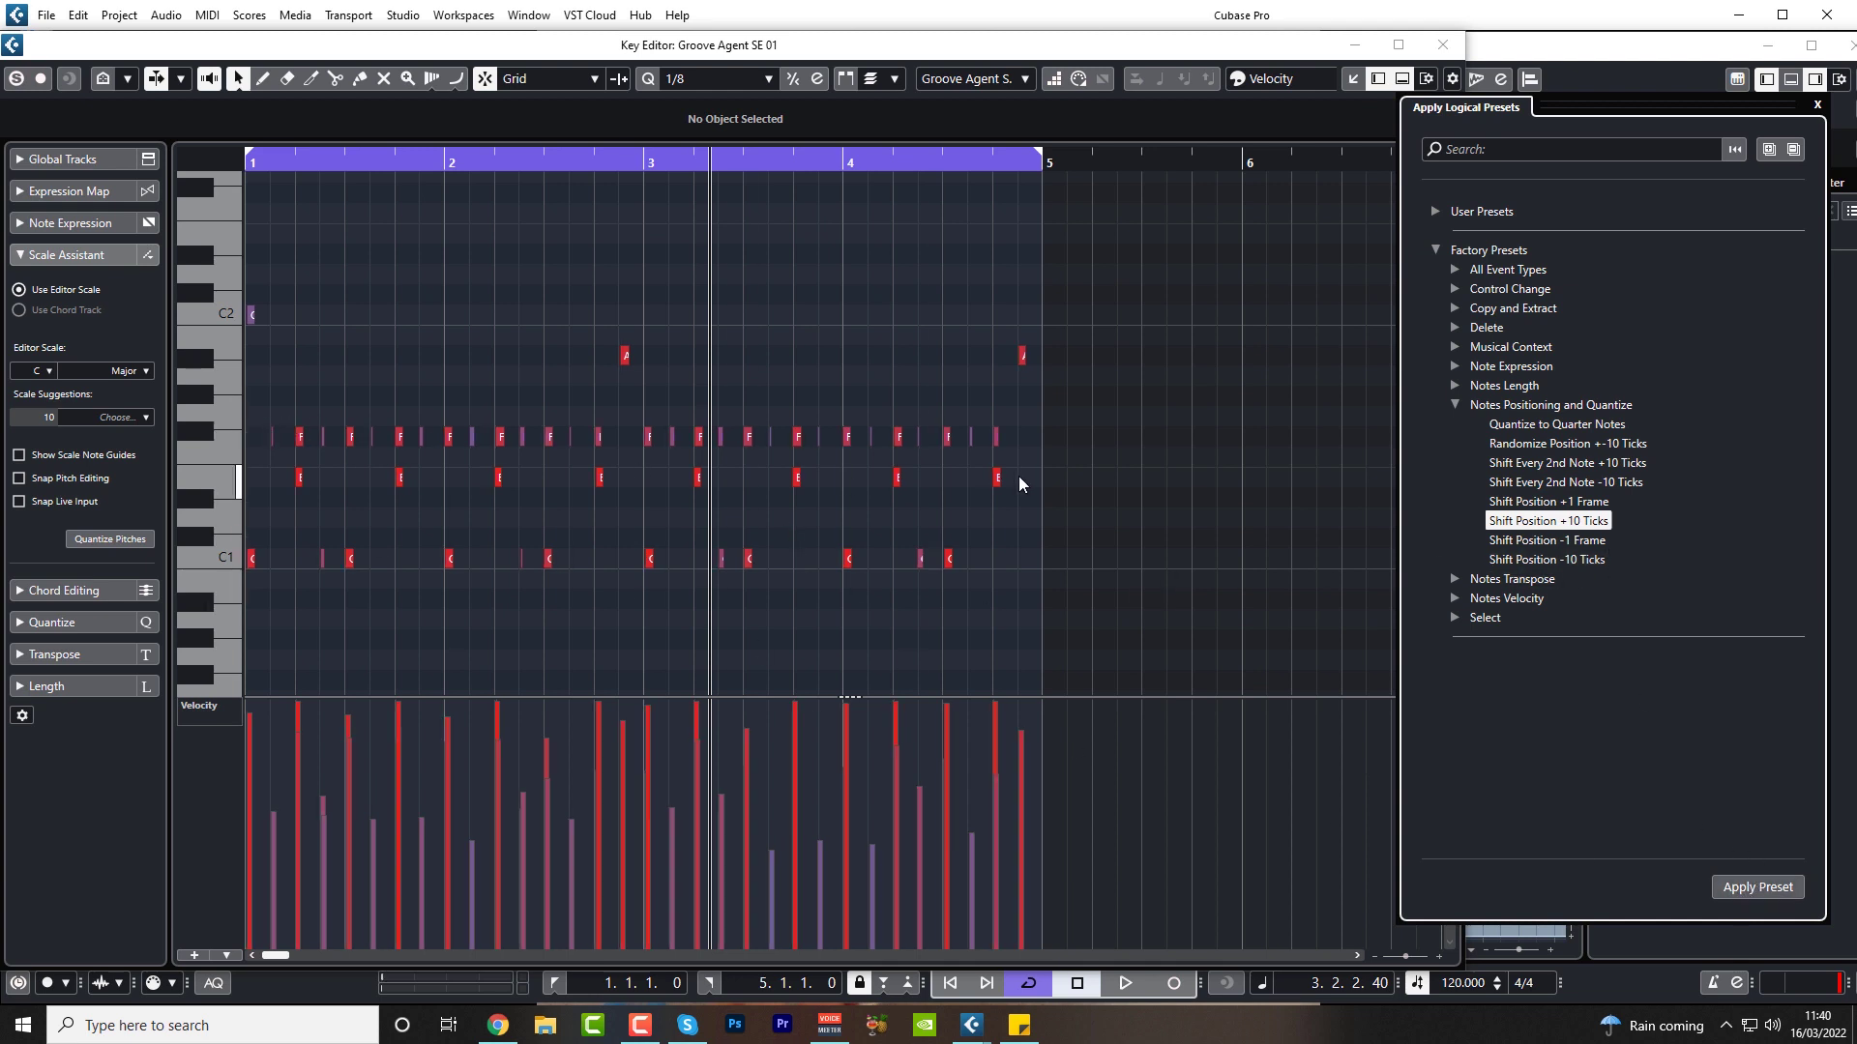
{"action": "key", "text": "Home"}
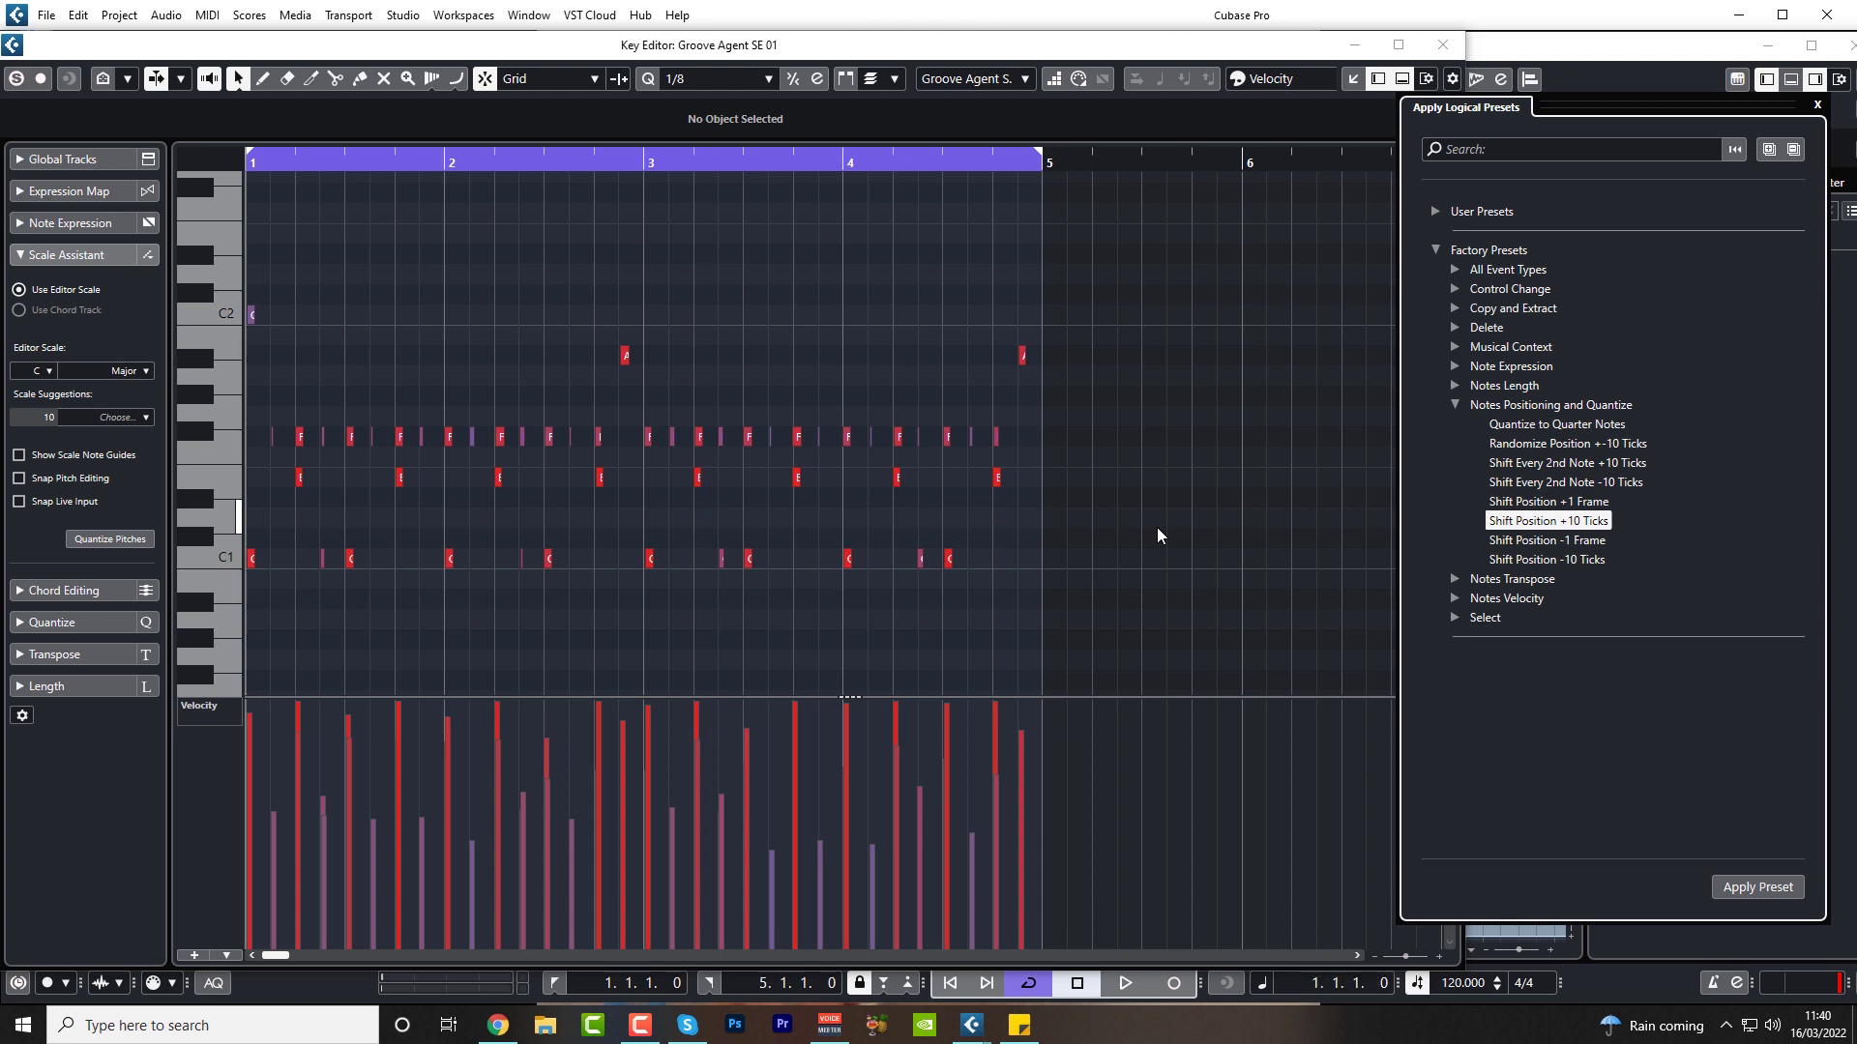
{"action": "key", "text": "space"}
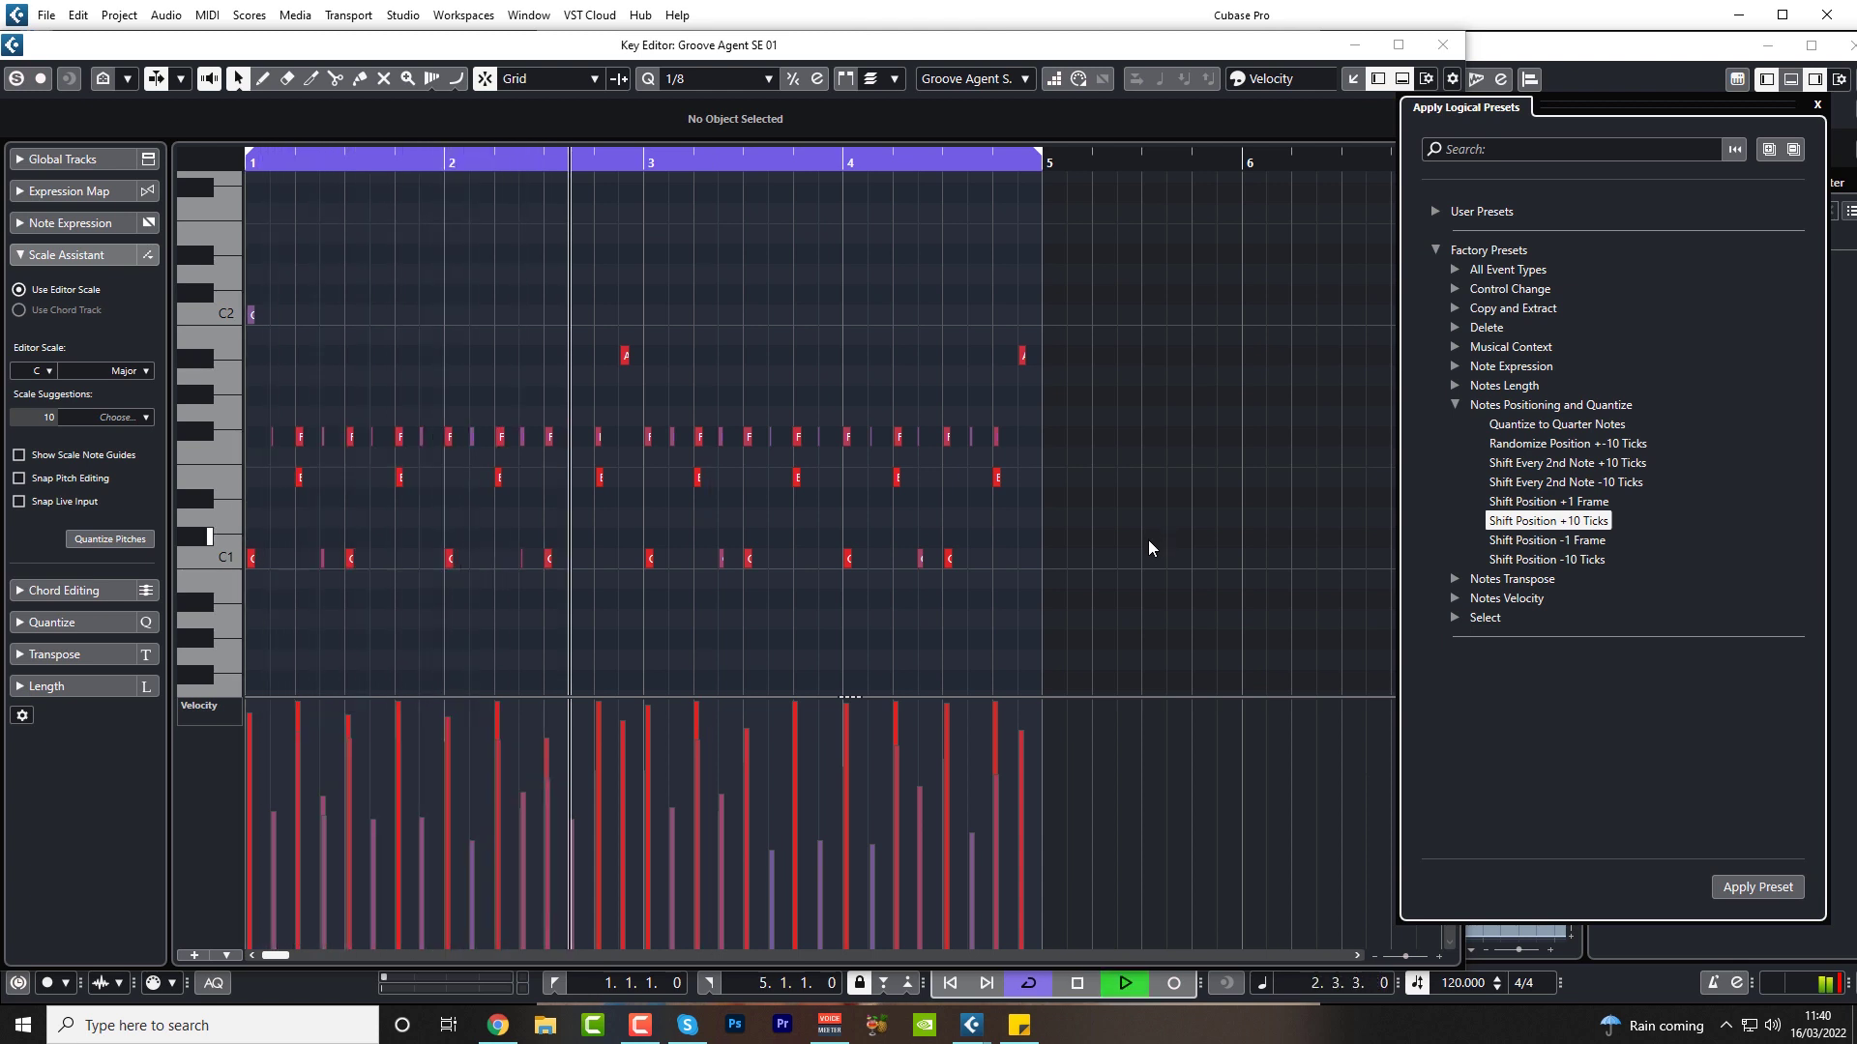
{"action": "key", "text": "space"}
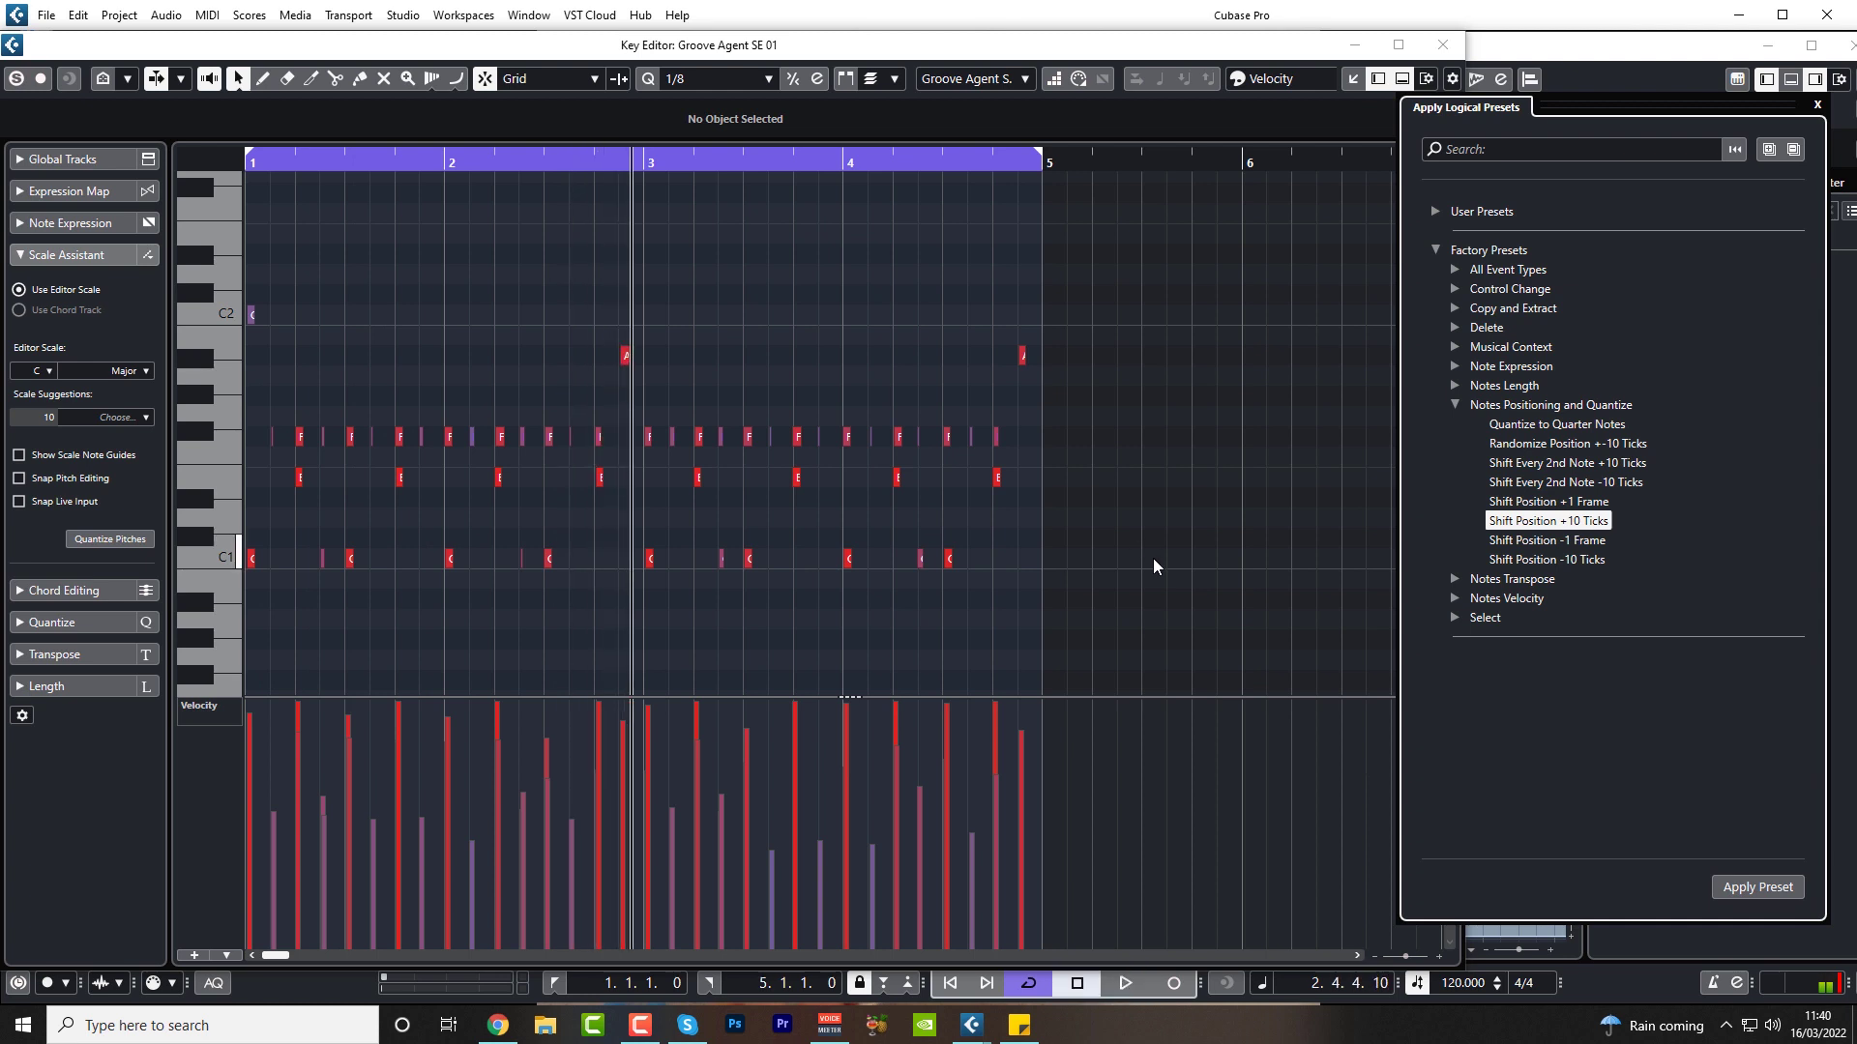
{"action": "key", "text": "ctrl+z"}
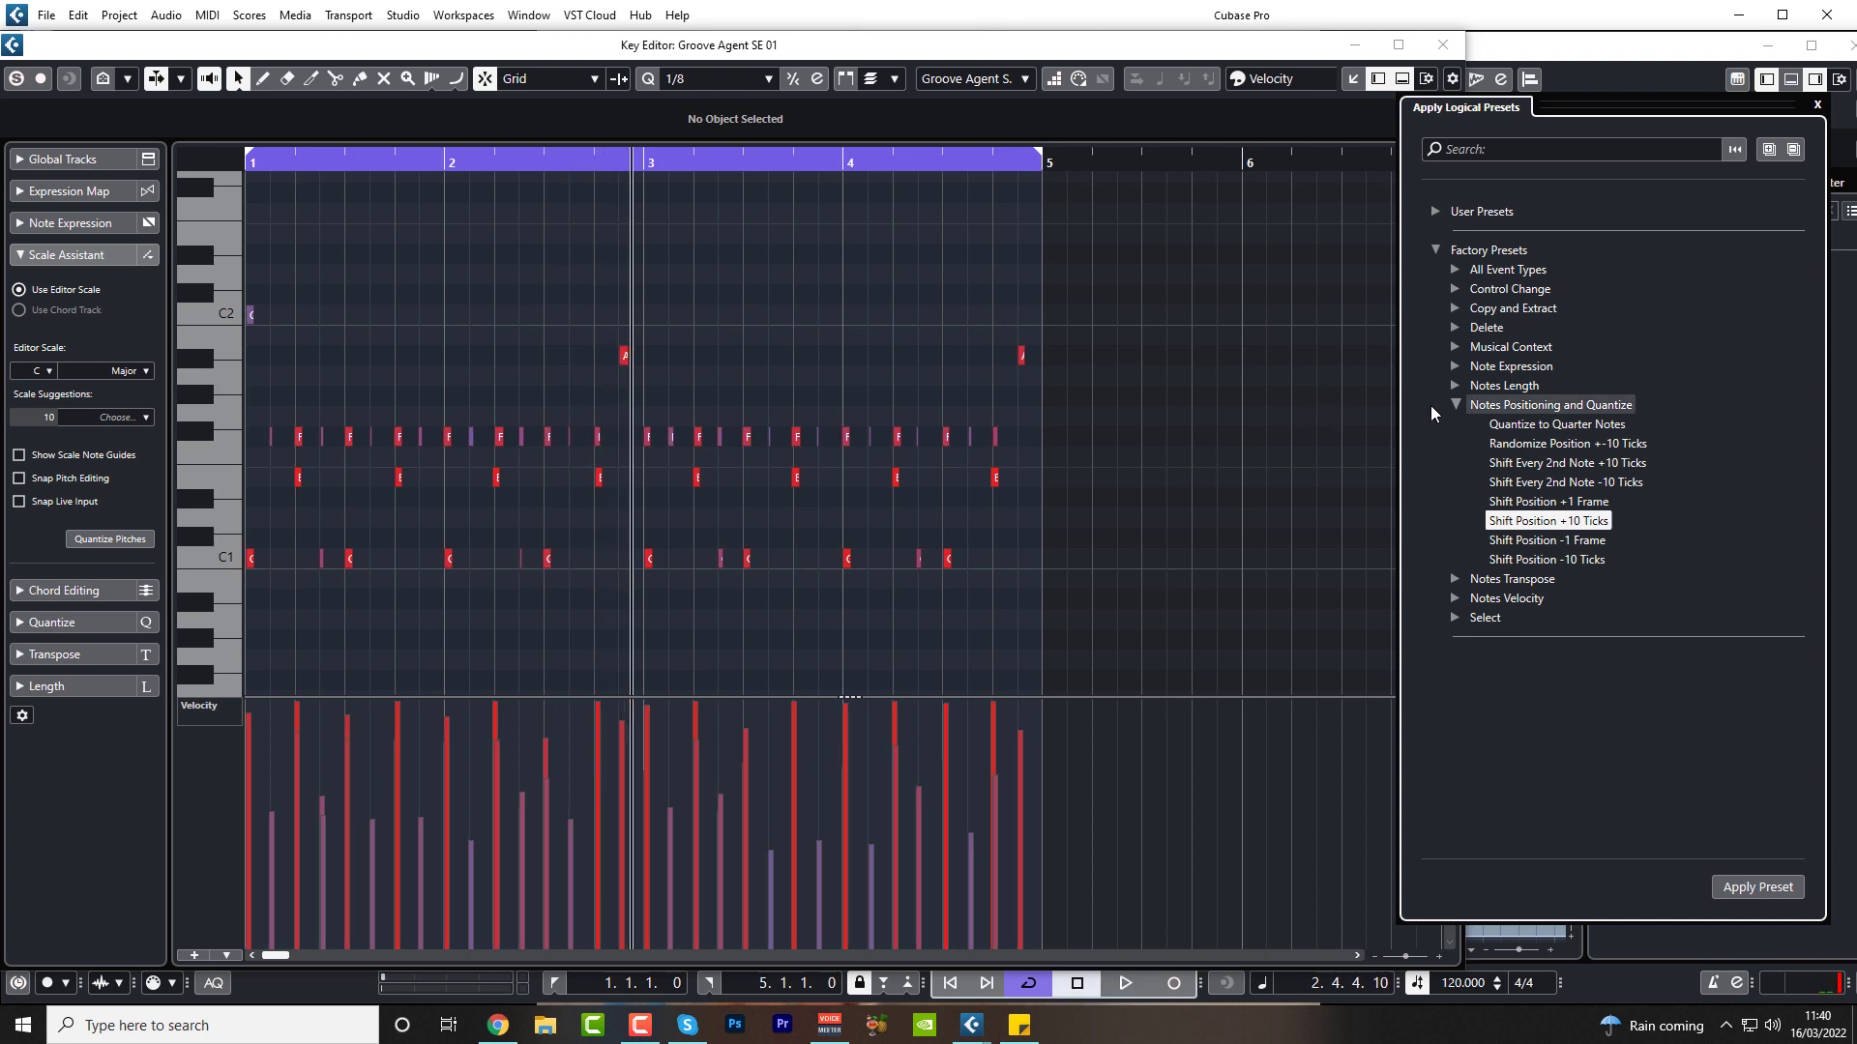
Expand the Notes Velocity folder and scroll through all its presets
{"action": "left_click", "coordinate": [1453, 600]}
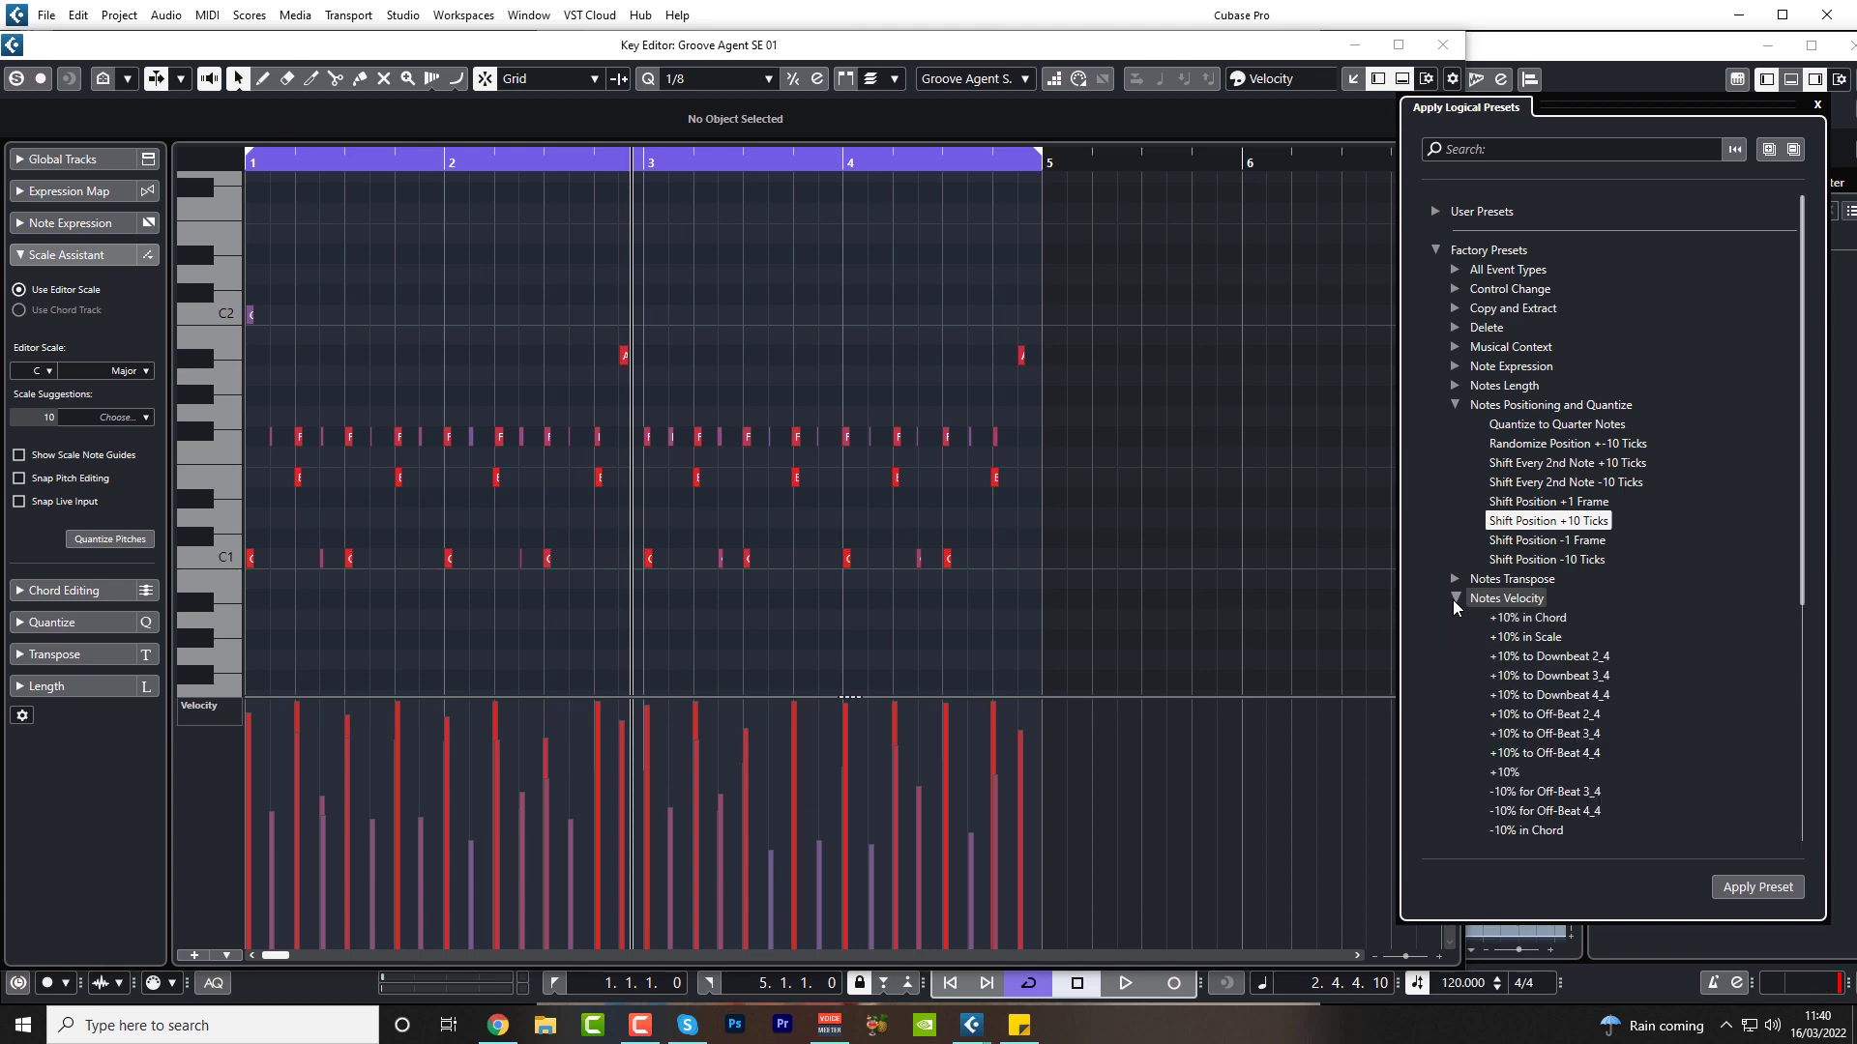
{"action": "scroll", "coordinate": [1563, 657], "scroll_direction": "down", "scroll_amount": 3}
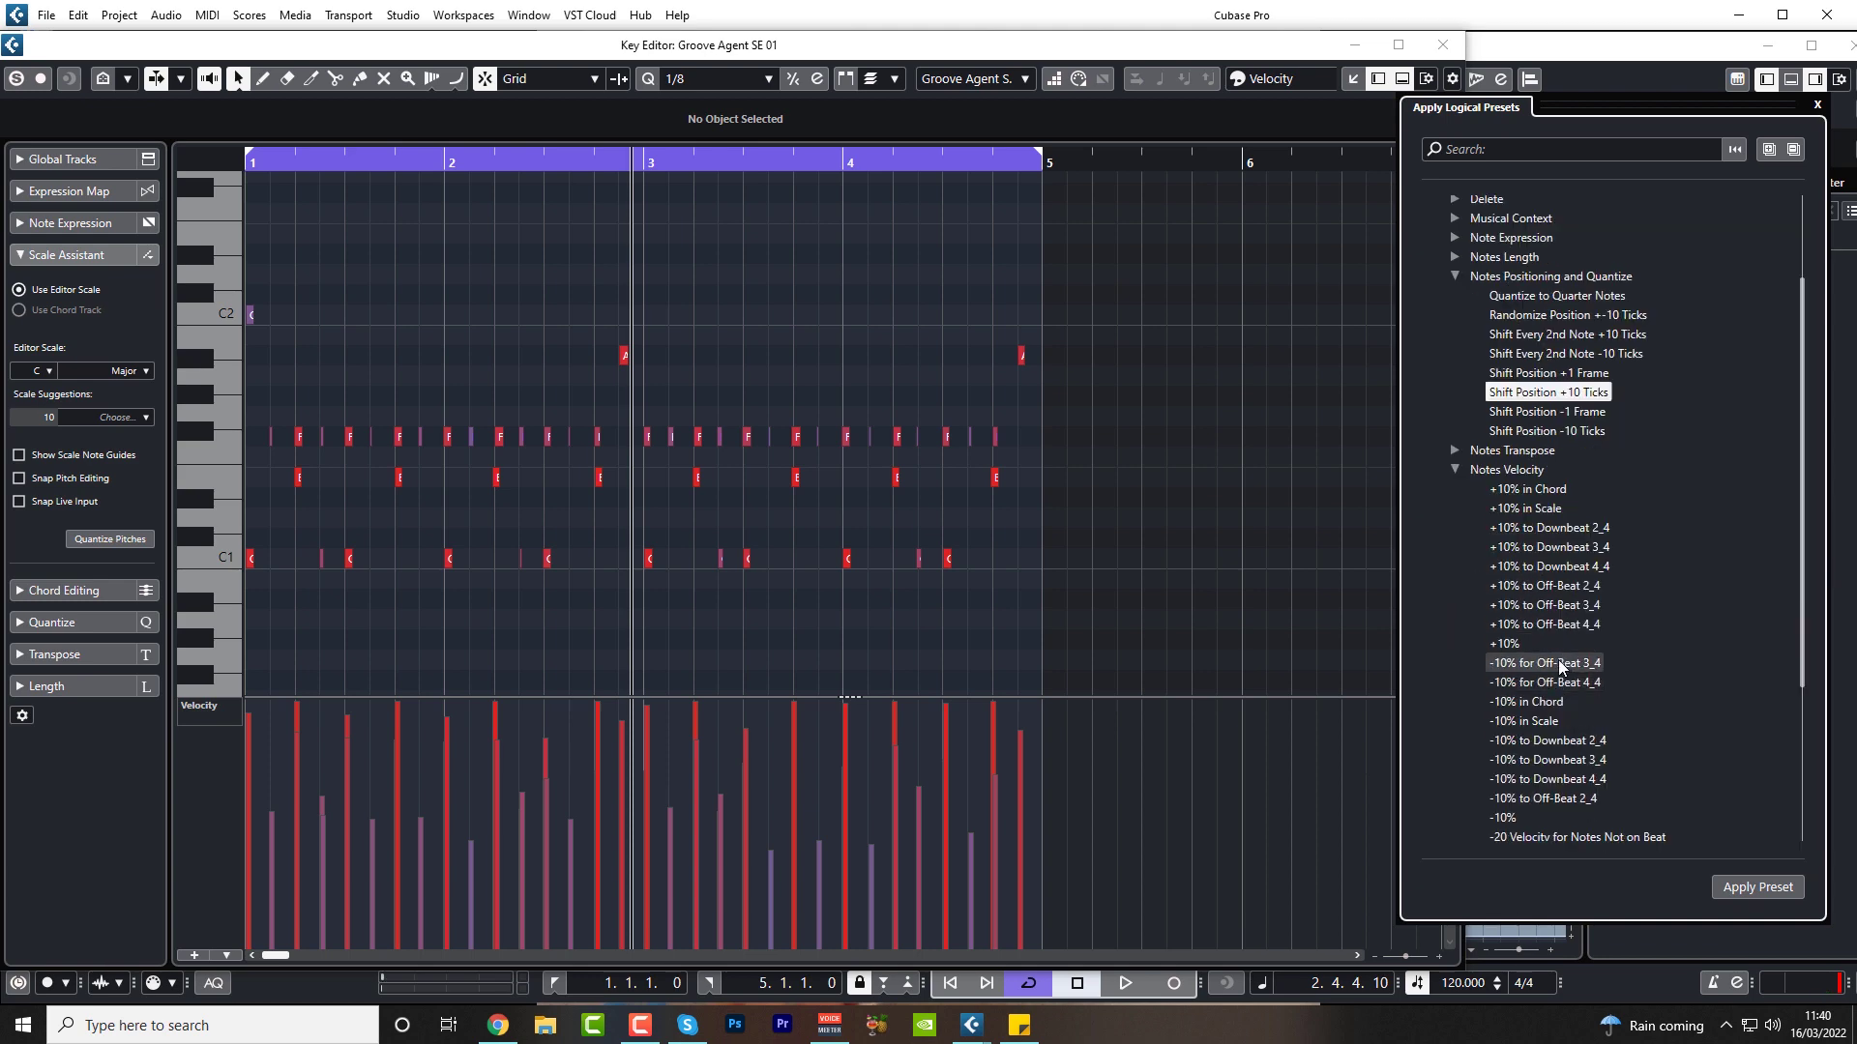
{"action": "scroll", "coordinate": [1559, 669], "scroll_direction": "down", "scroll_amount": 3}
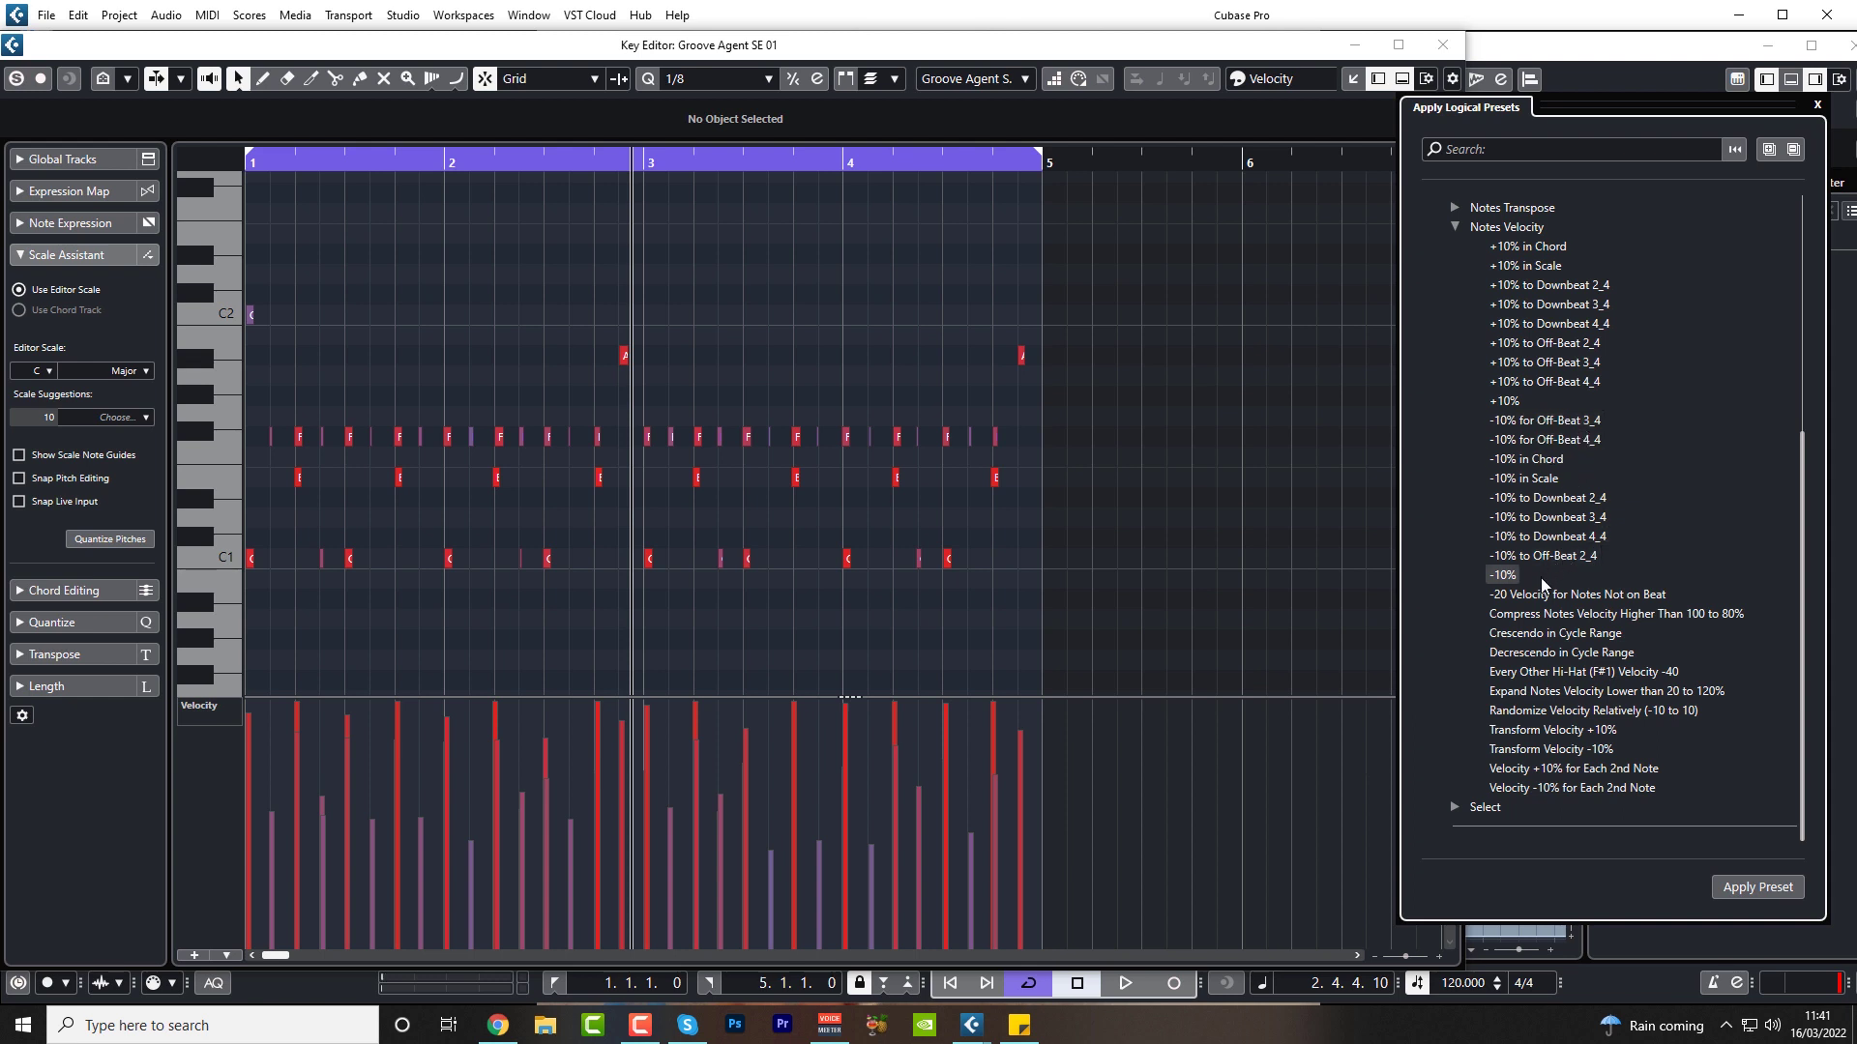
Apply +10% to Downbeat 2_4, undo it, and enlarge the velocity lane
{"action": "left_click", "coordinate": [1566, 286]}
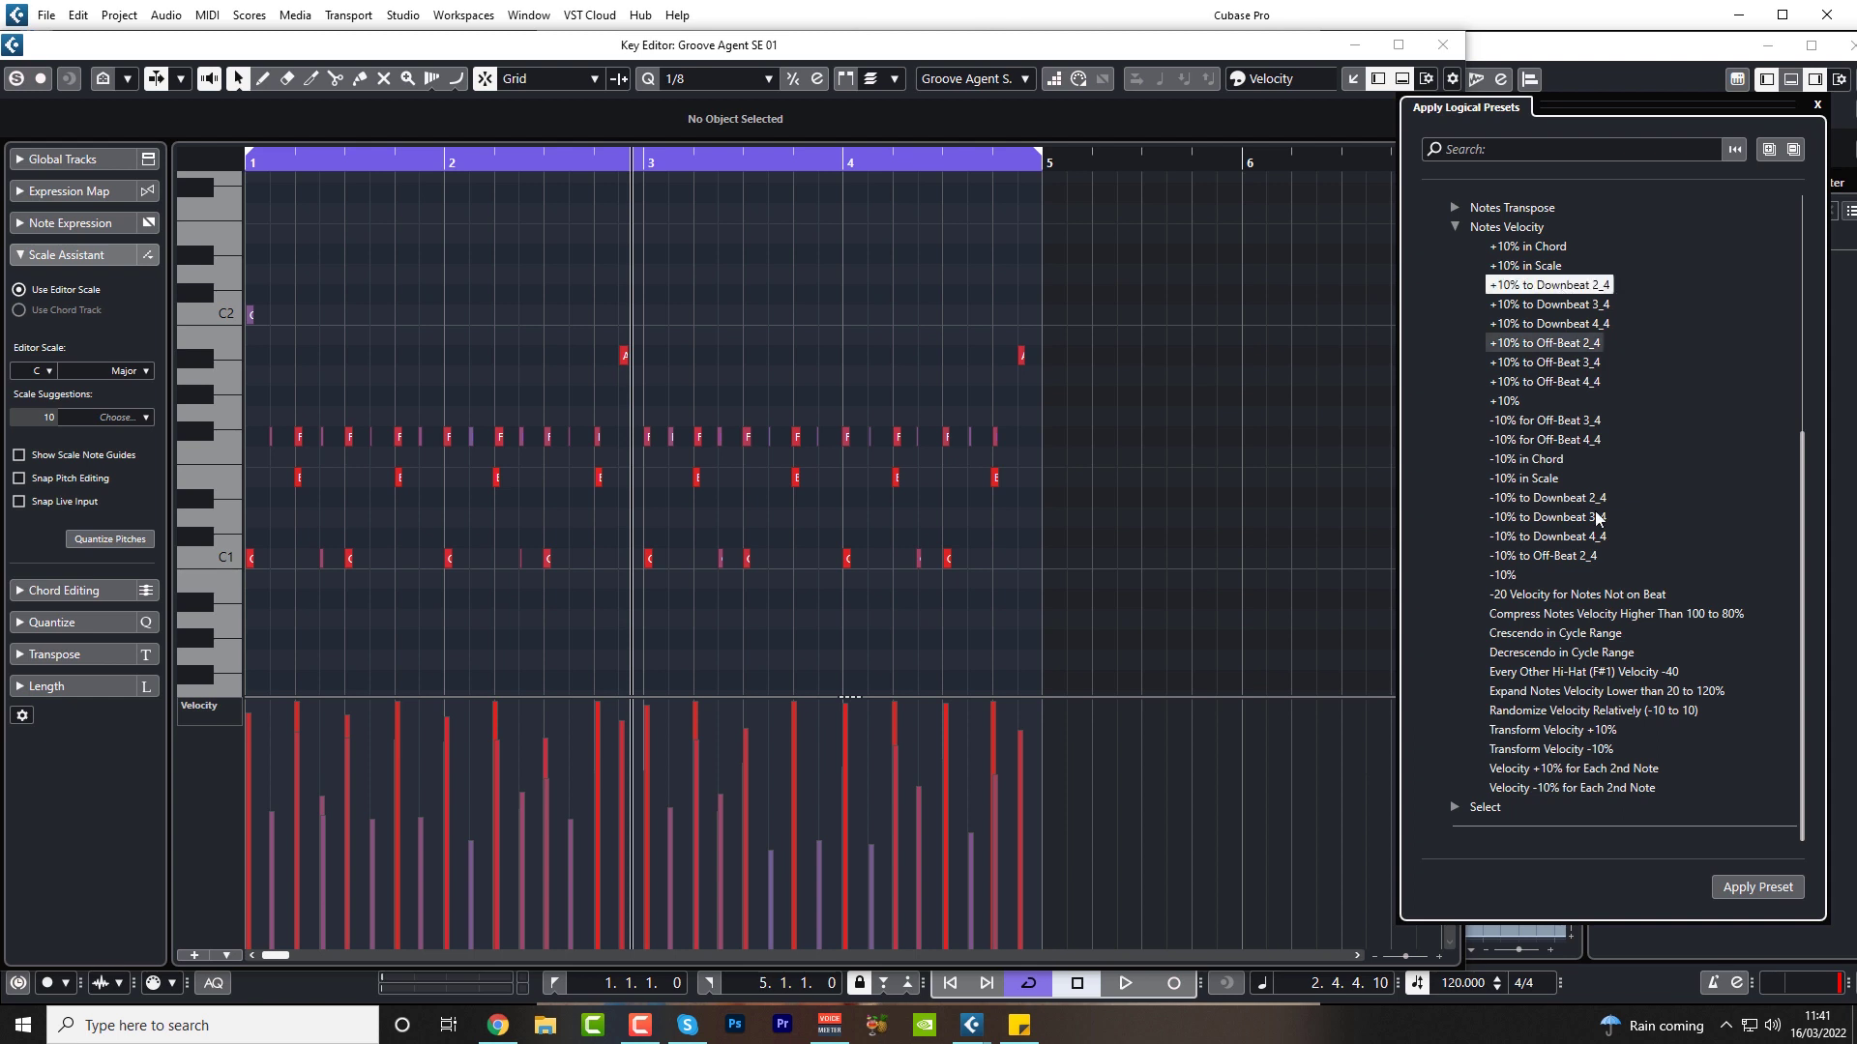
{"action": "left_click", "coordinate": [1755, 890]}
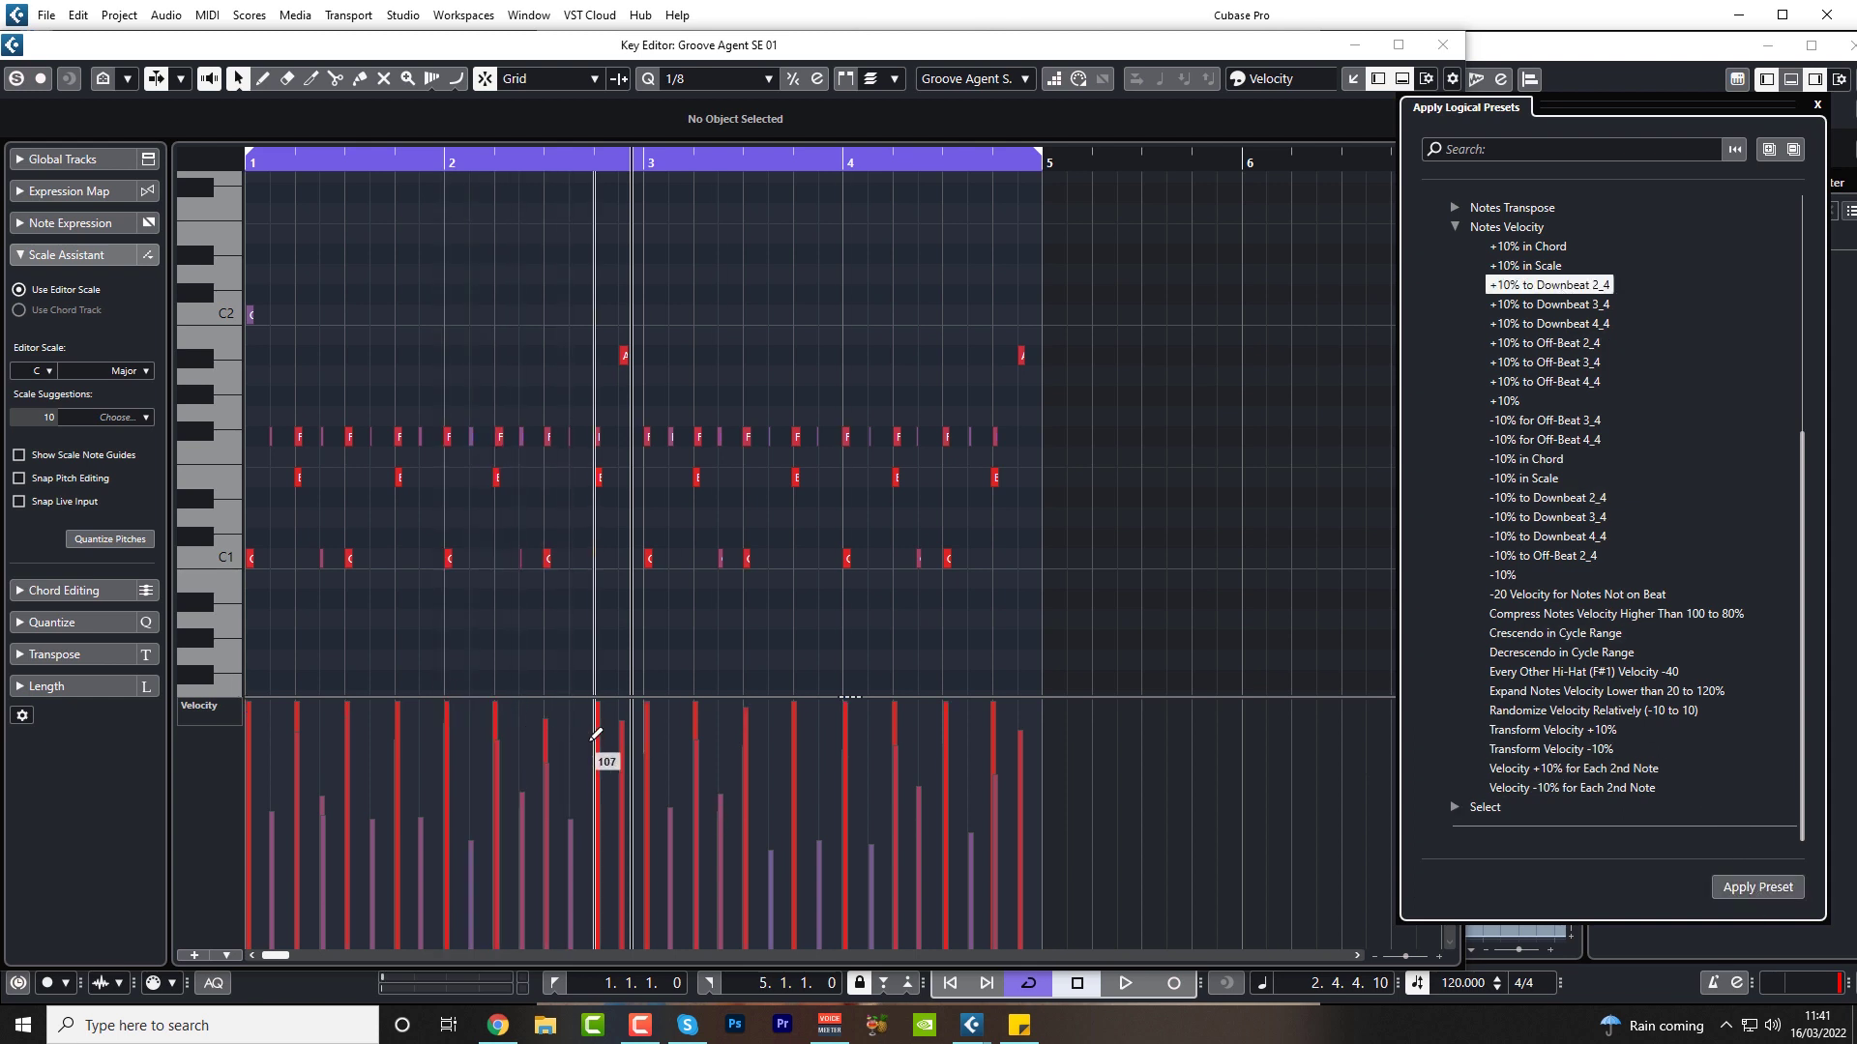
{"action": "key", "text": "ctrl+z"}
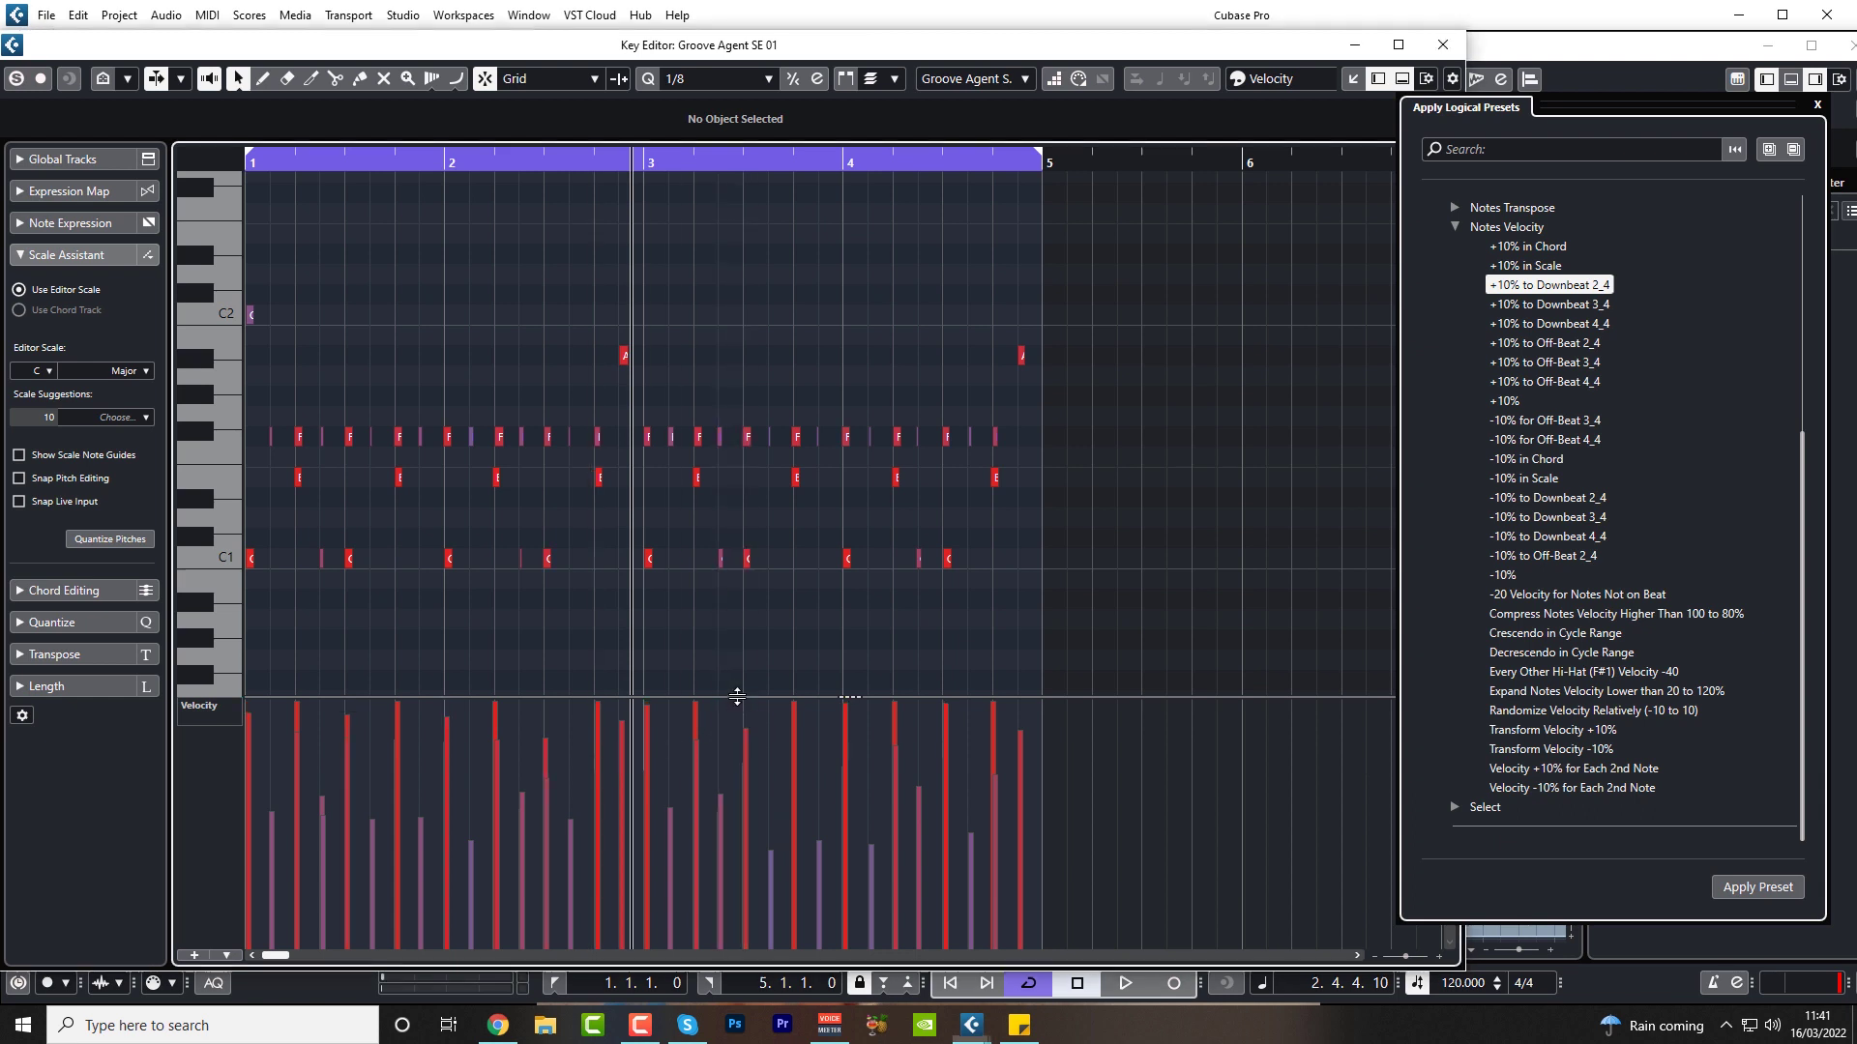
{"action": "left_click_drag", "start_coordinate": [742, 692], "coordinate": [683, 309]}
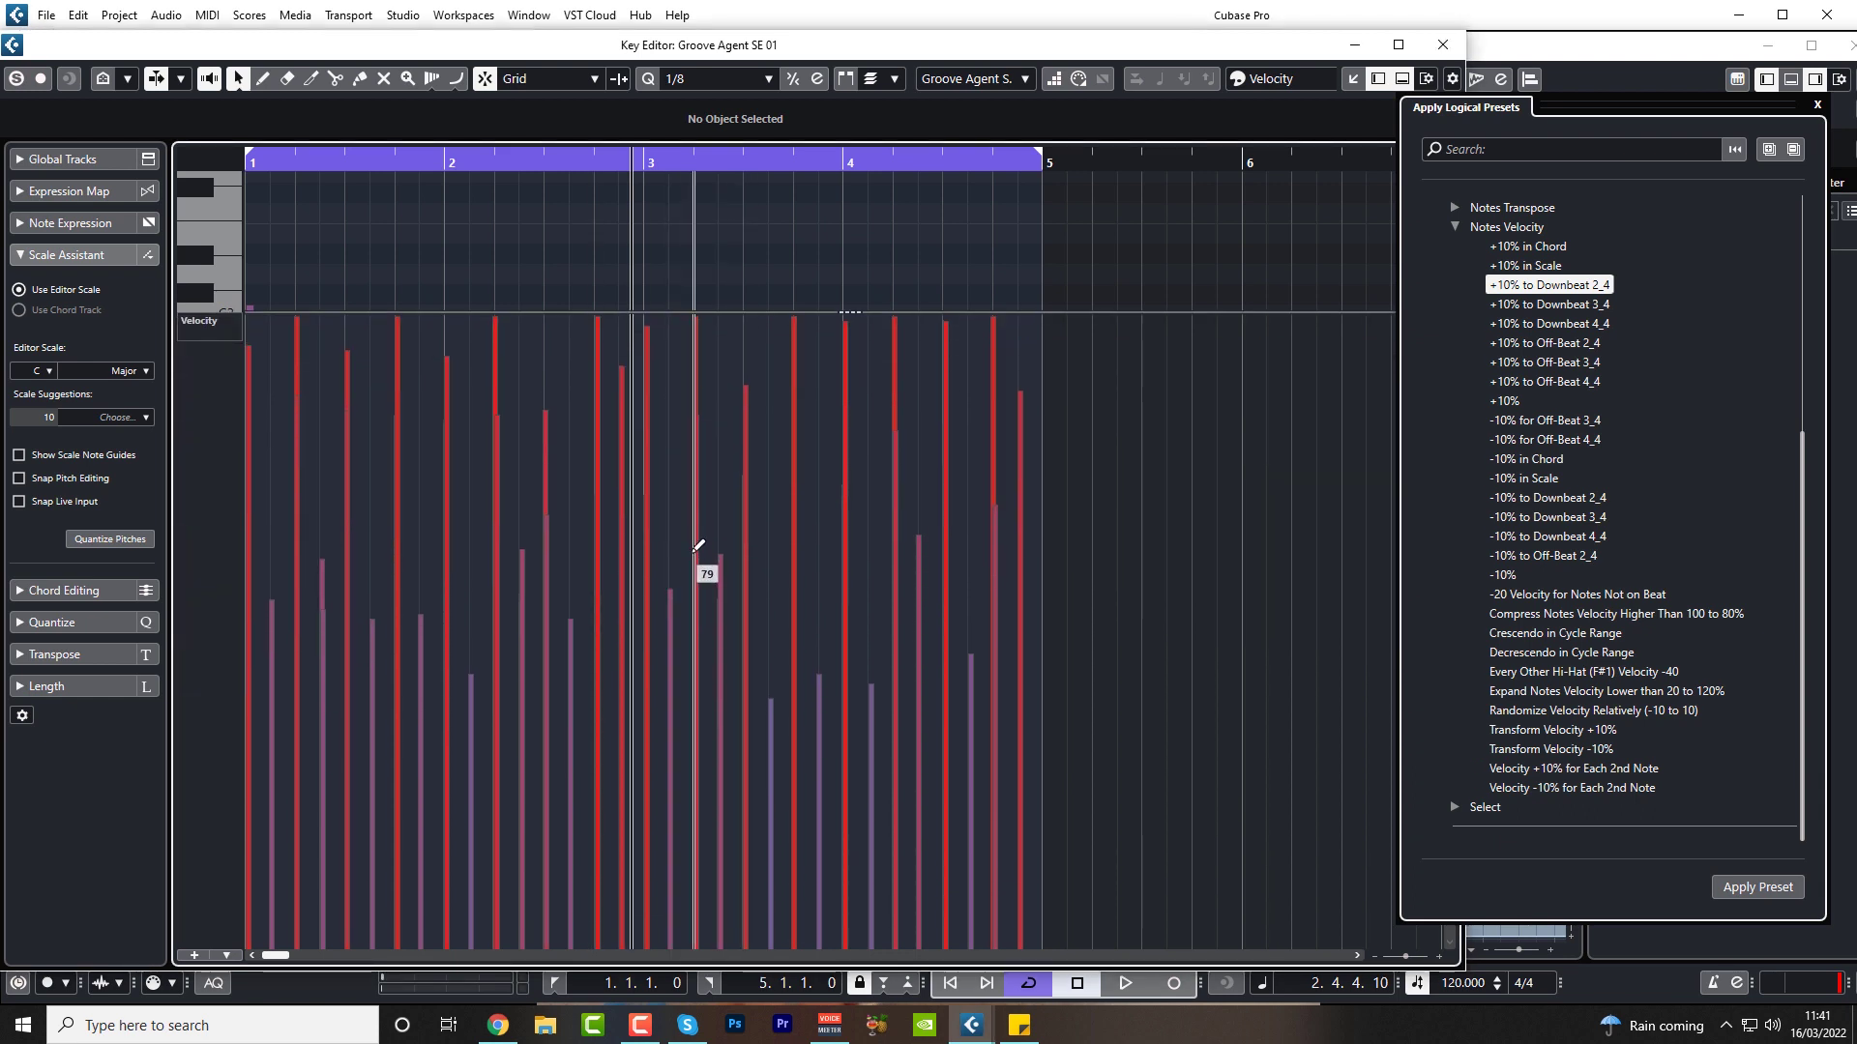
Reapply the +10% beat 2 and 4 velocity boost and play from the start
{"action": "left_click", "coordinate": [1734, 888]}
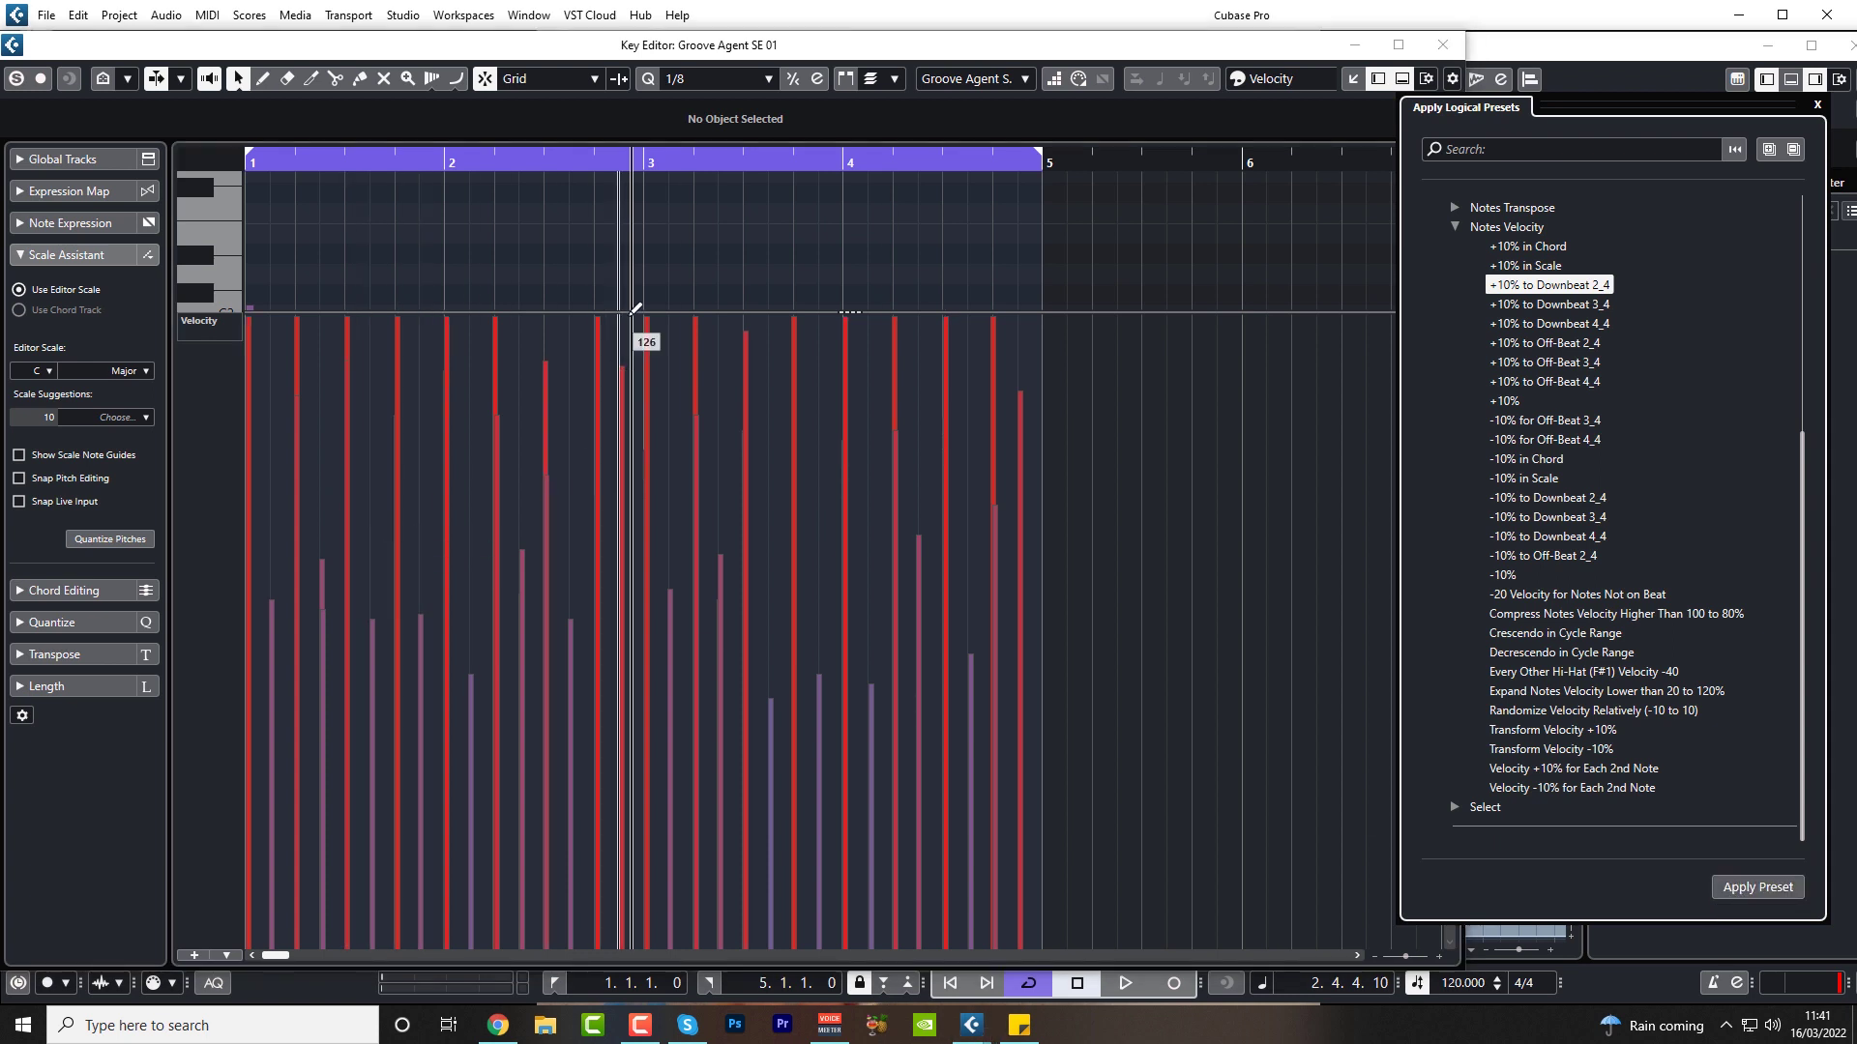
{"action": "left_click", "coordinate": [876, 316]}
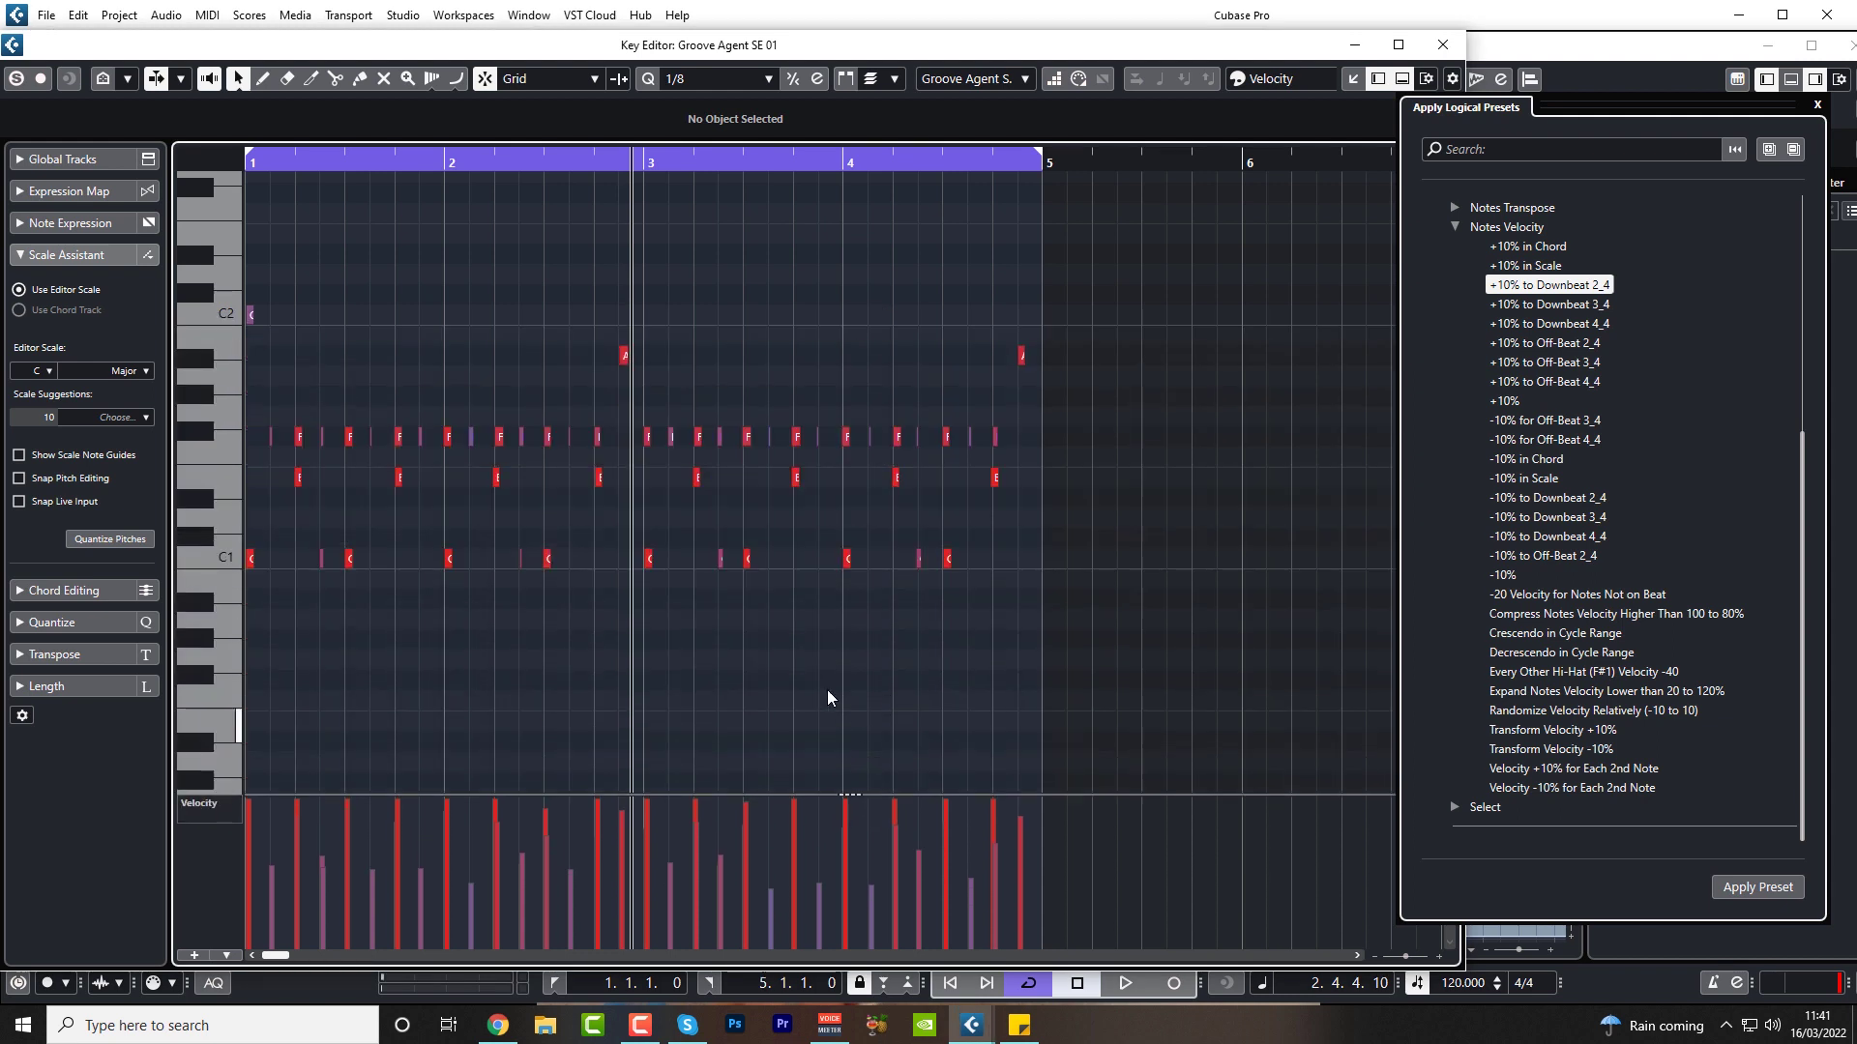
{"action": "key", "text": "Home"}
{"action": "key", "text": "space"}
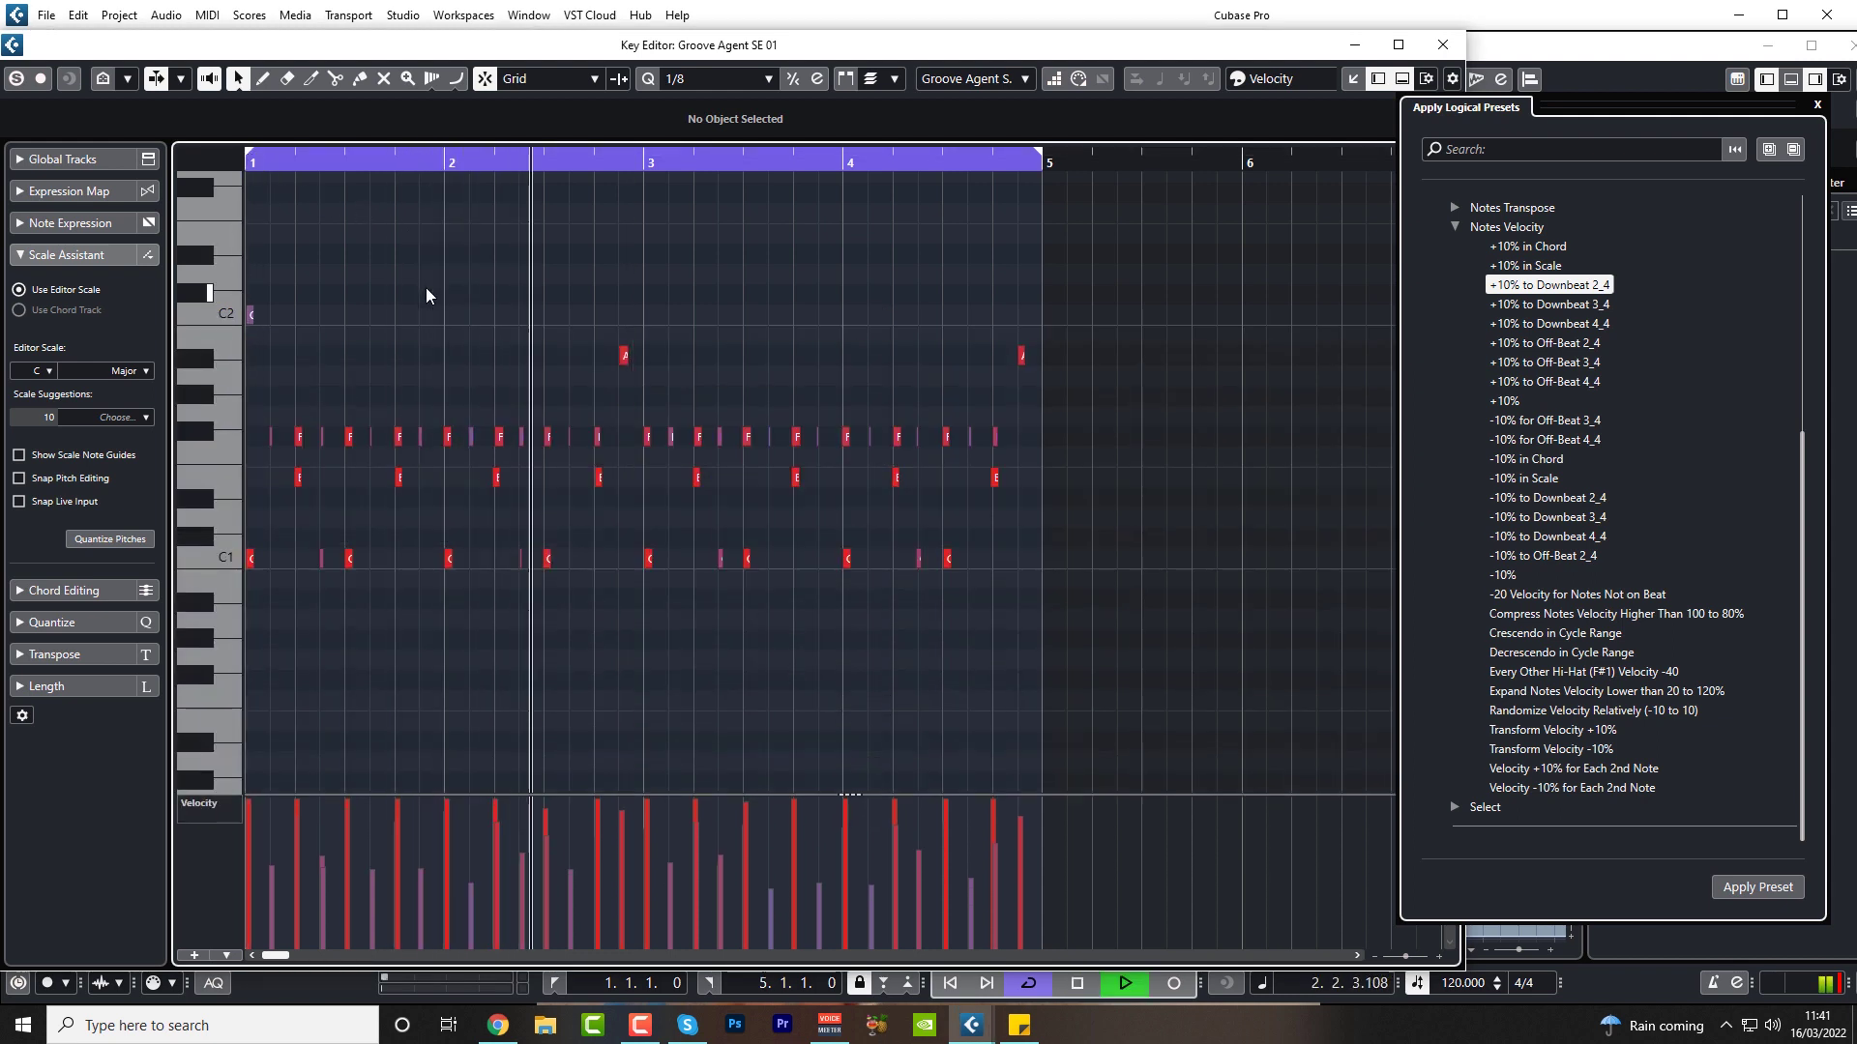
Select the F#1 hi-hat notes, apply Every Other Hi-Hat (F#1) Velocity -40, and listen
{"action": "key", "text": "space"}
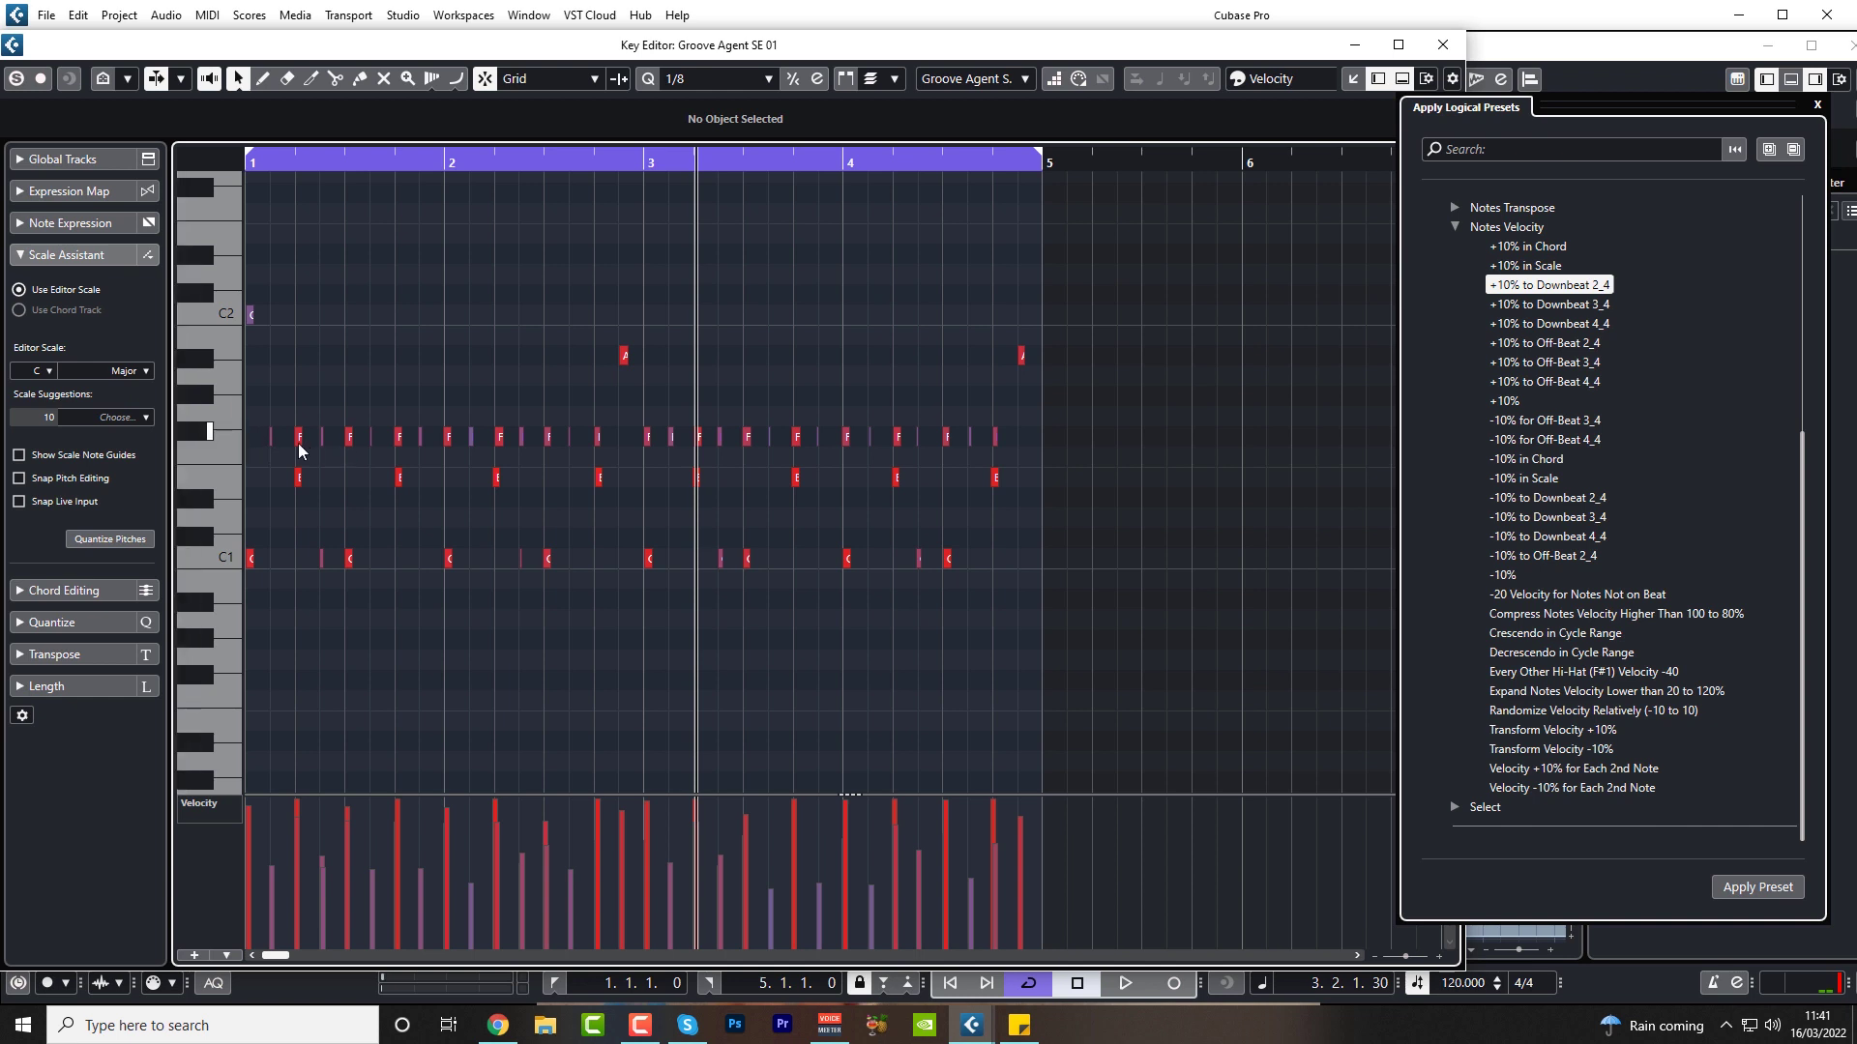
{"action": "left_click_drag", "start_coordinate": [259, 442], "coordinate": [1151, 431]}
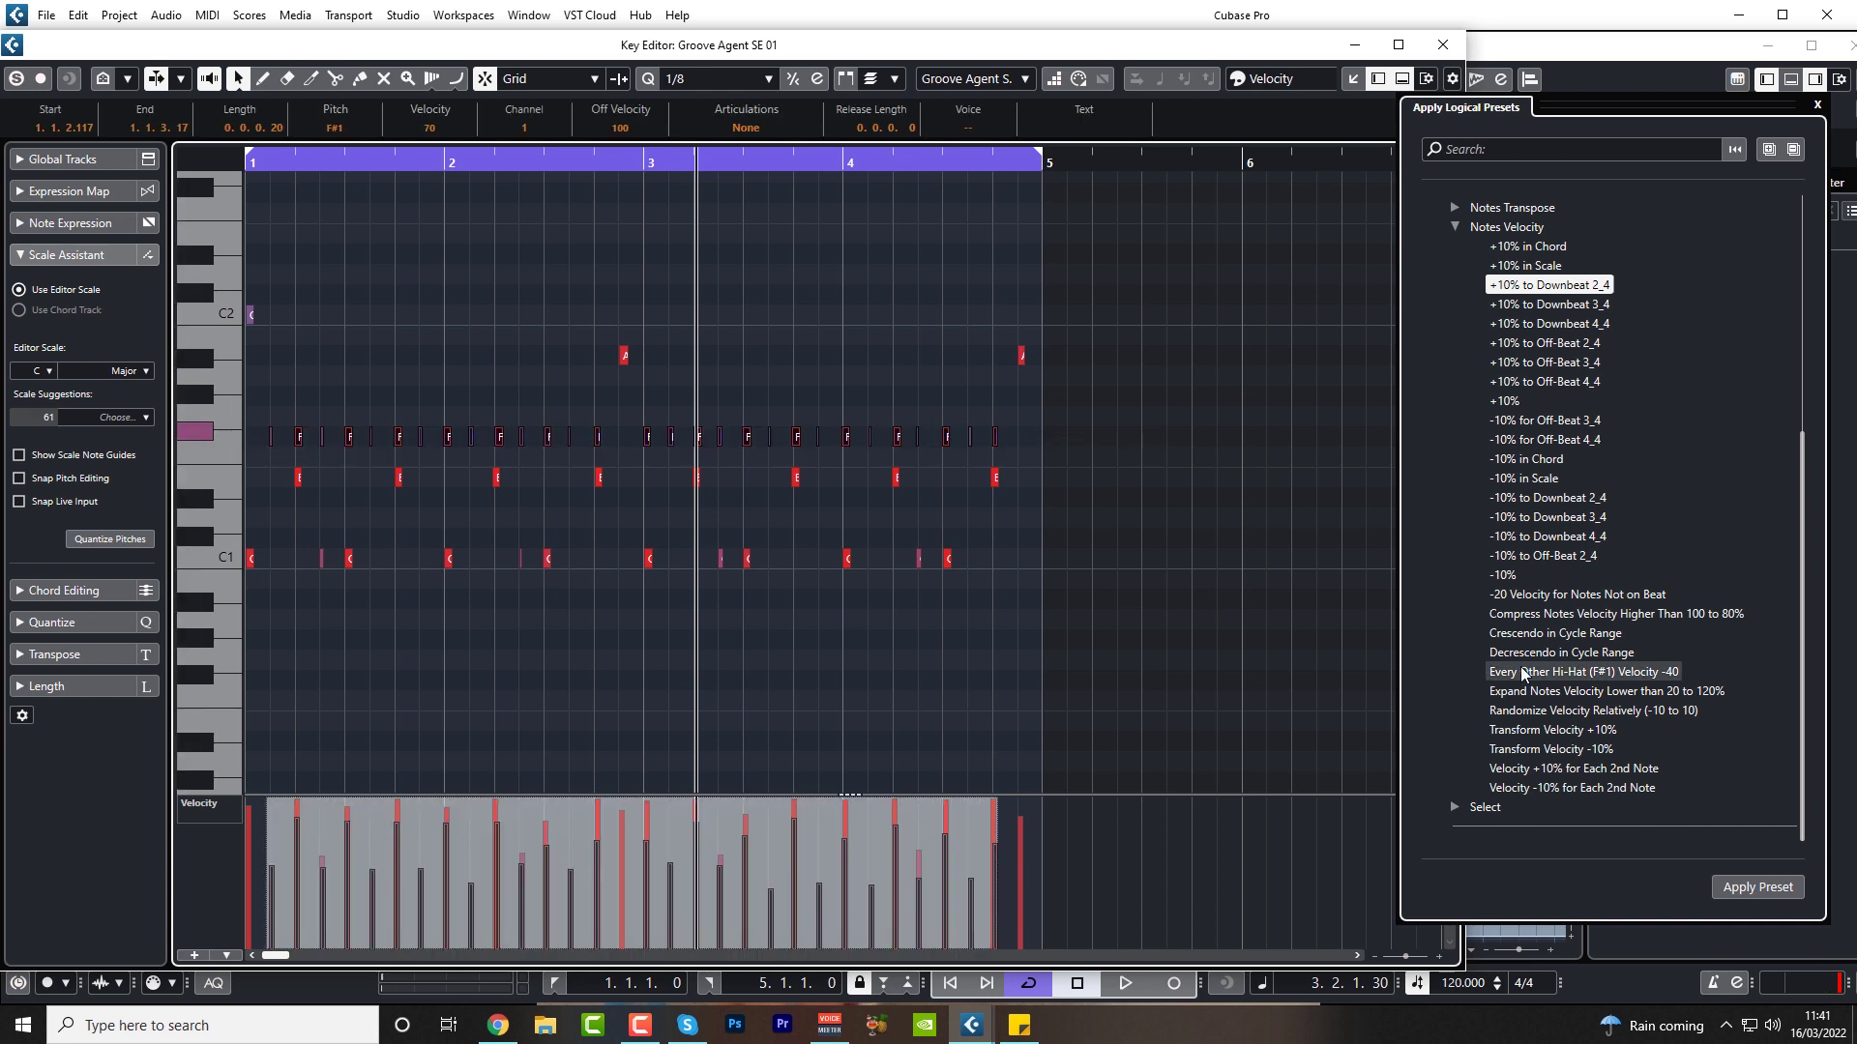
{"action": "left_click", "coordinate": [1663, 672]}
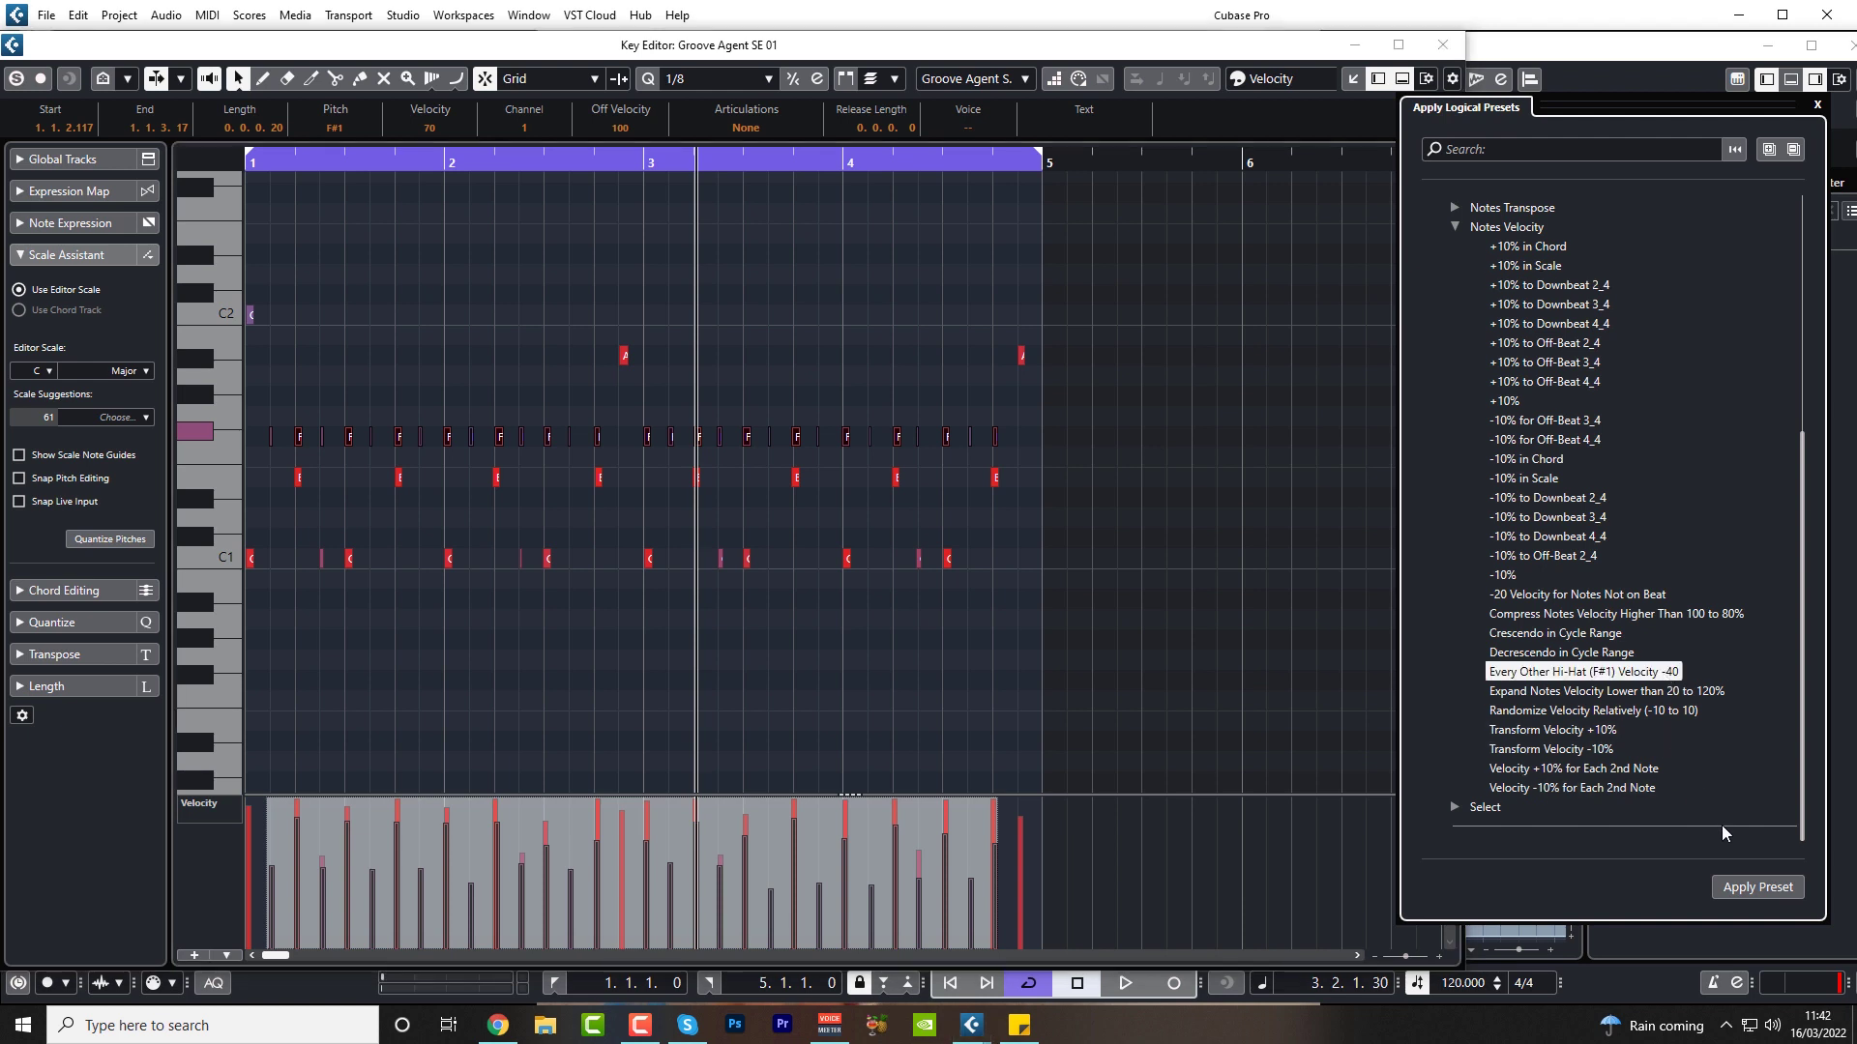
{"action": "left_click", "coordinate": [1738, 890]}
{"action": "left_click", "coordinate": [1741, 887]}
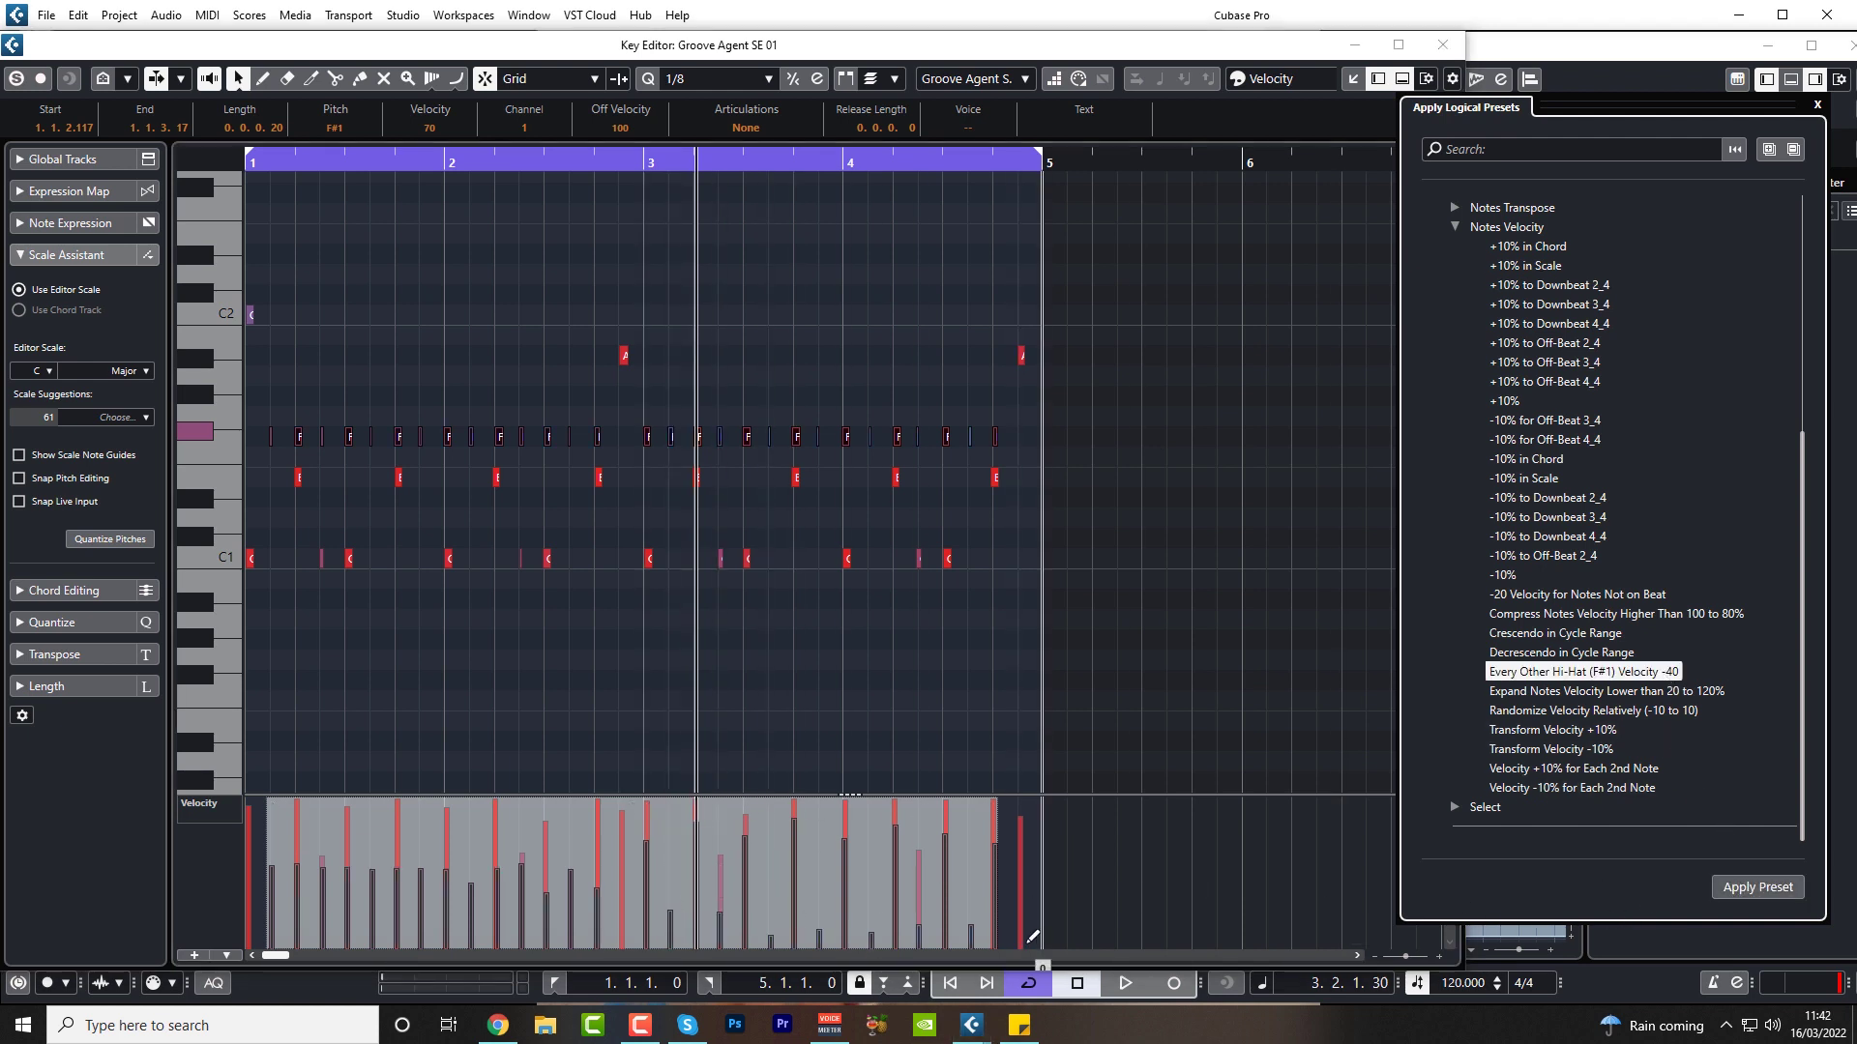
{"action": "key", "text": "space"}
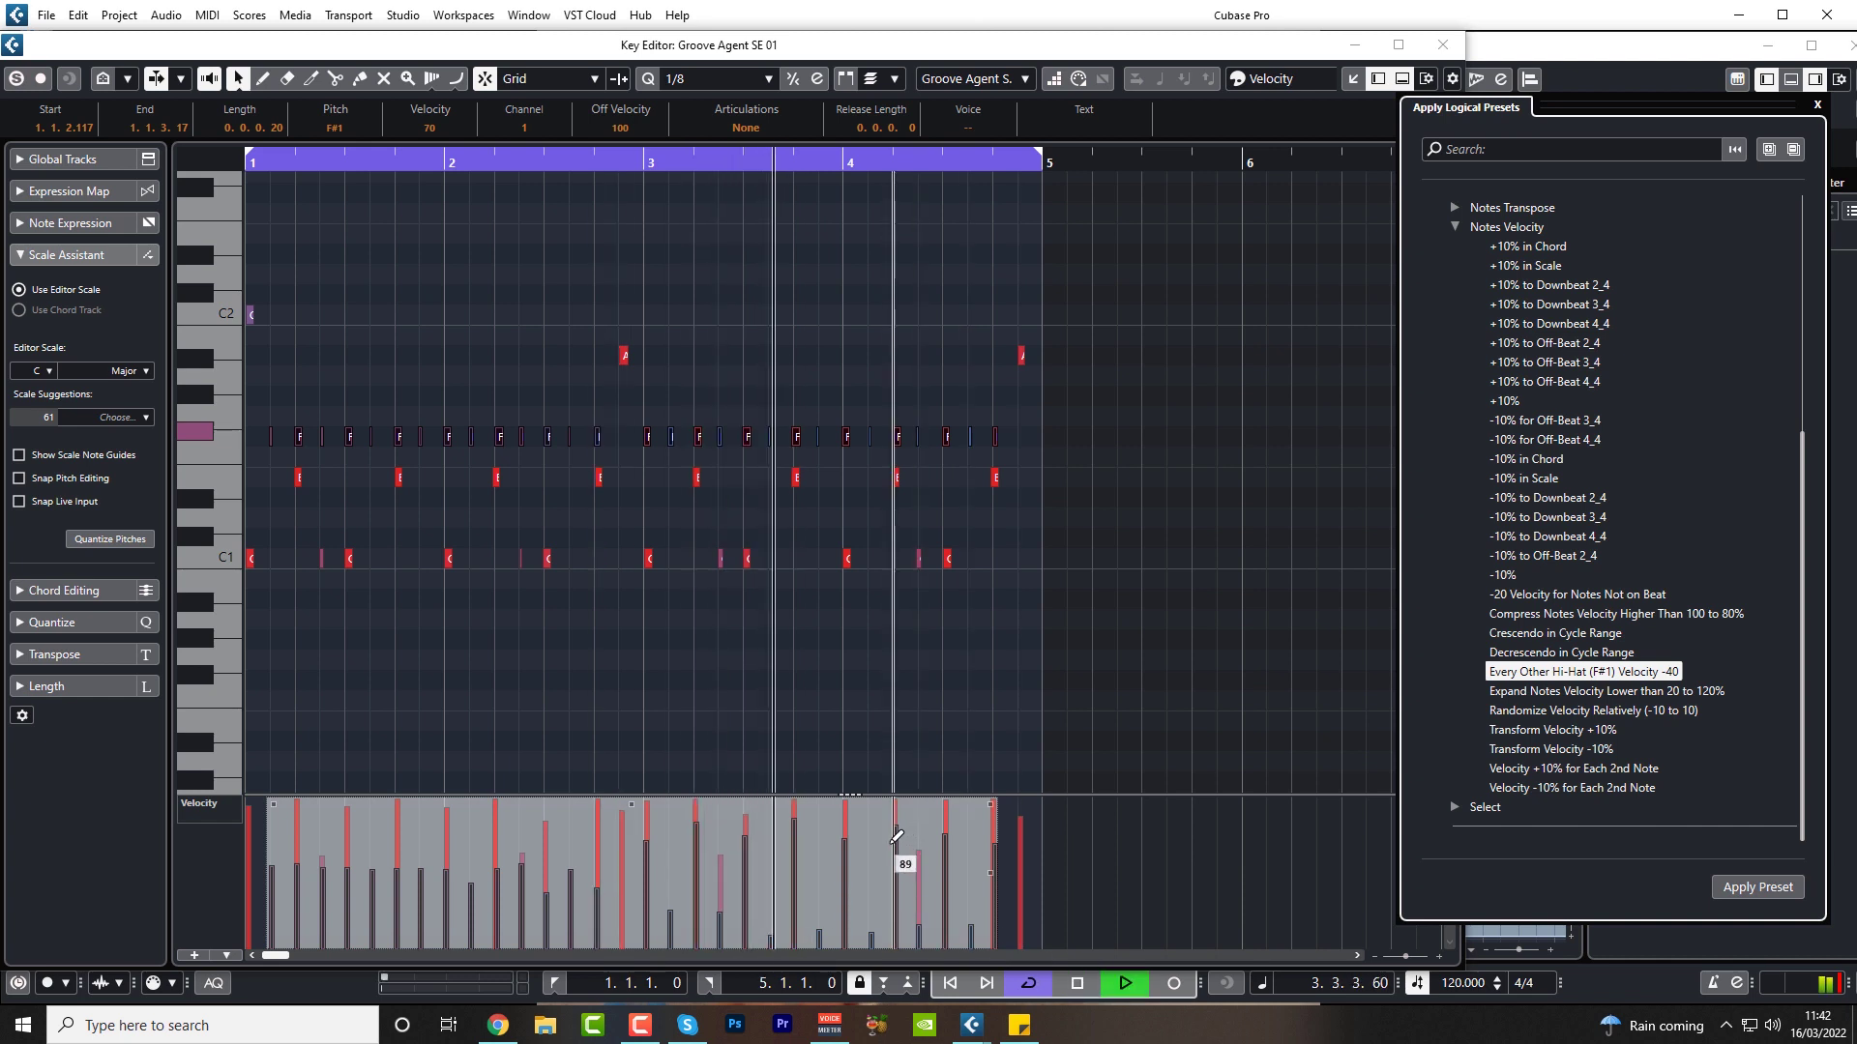
{"action": "key", "text": "space"}
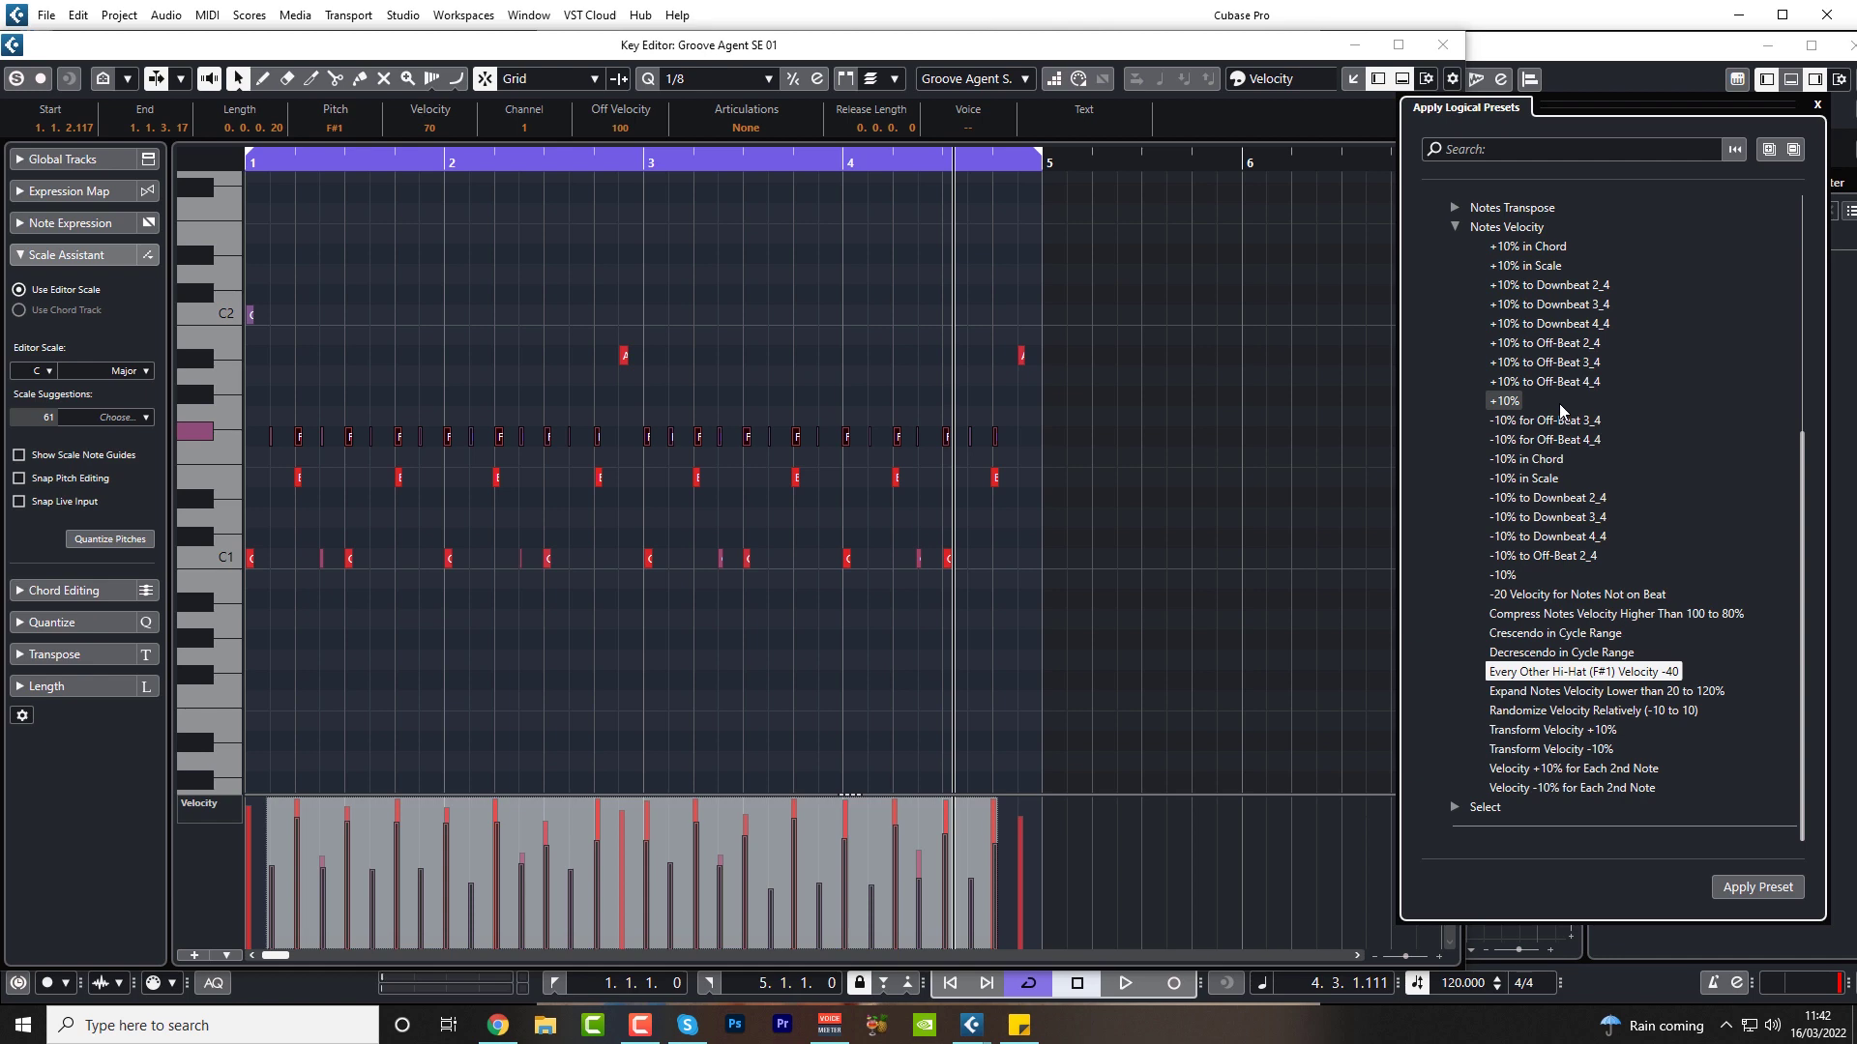
Collapse the velocity and positioning preset folders and close the drum Key Editor
{"action": "left_click", "coordinate": [1454, 226]}
{"action": "left_click", "coordinate": [1454, 404]}
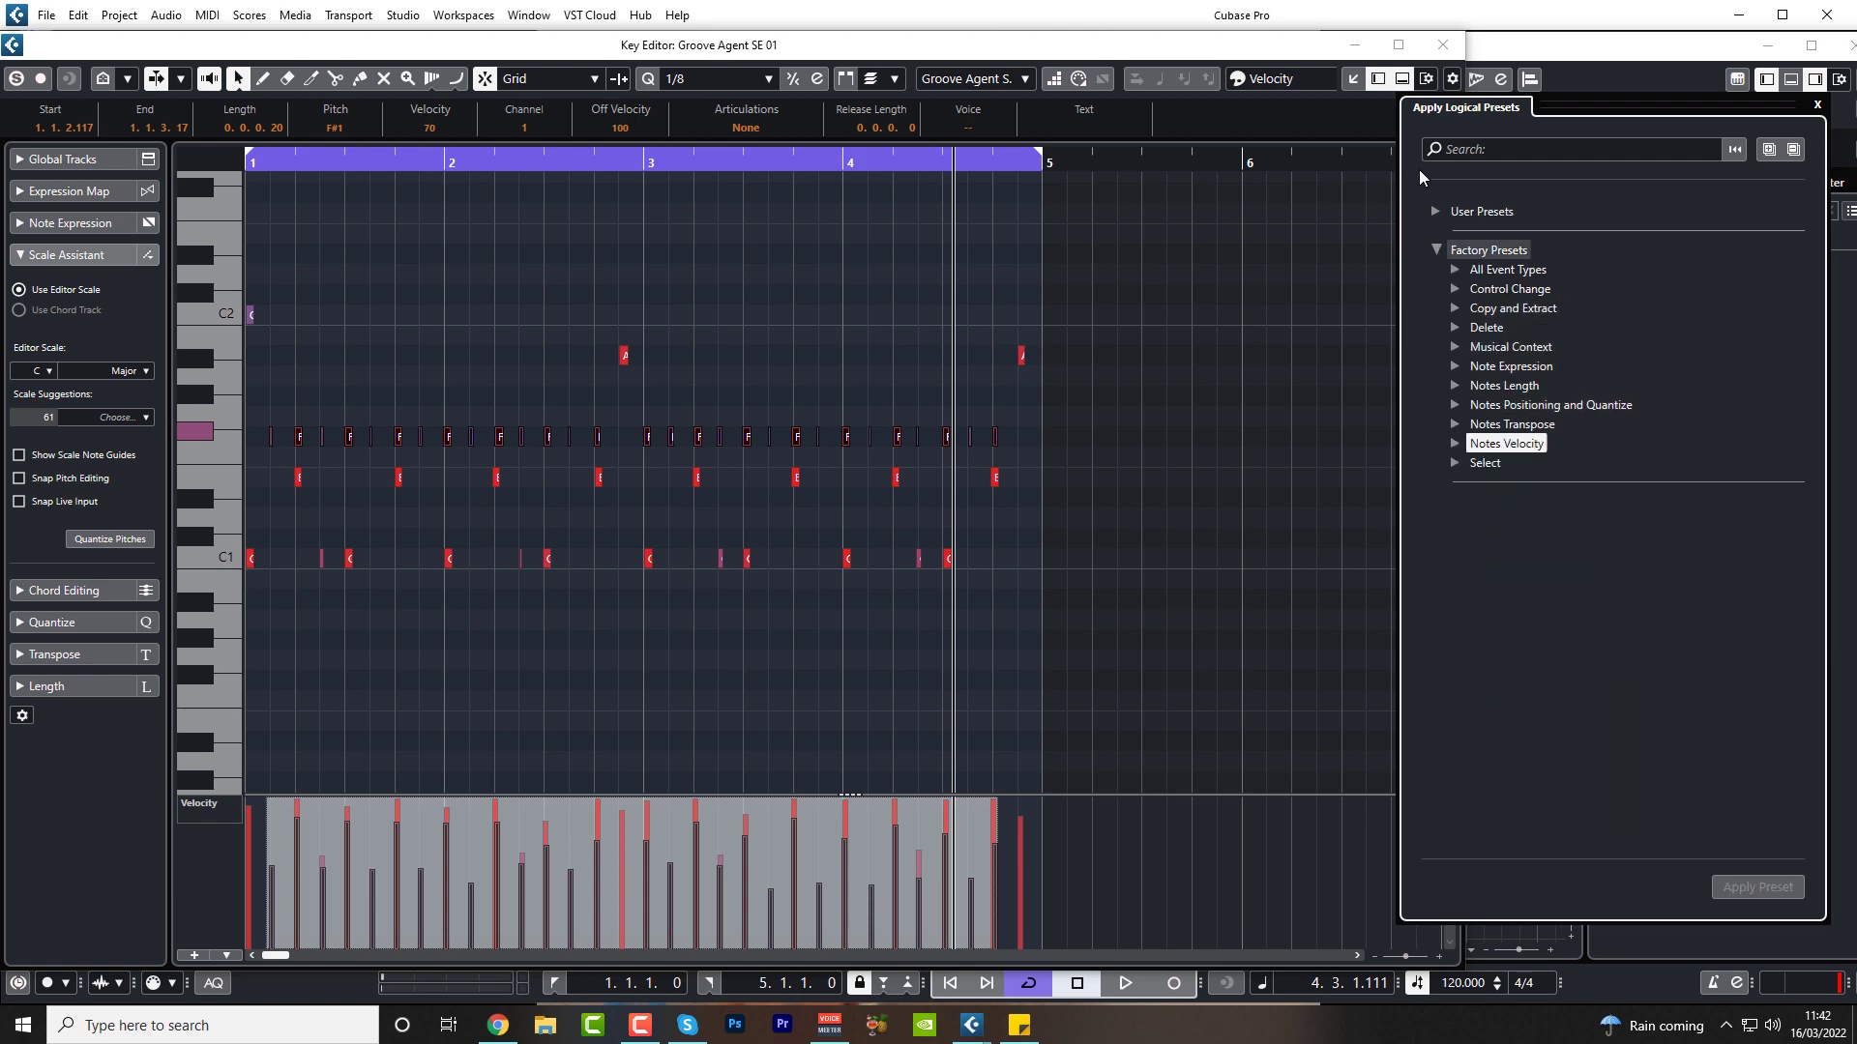
{"action": "left_click", "coordinate": [1442, 44]}
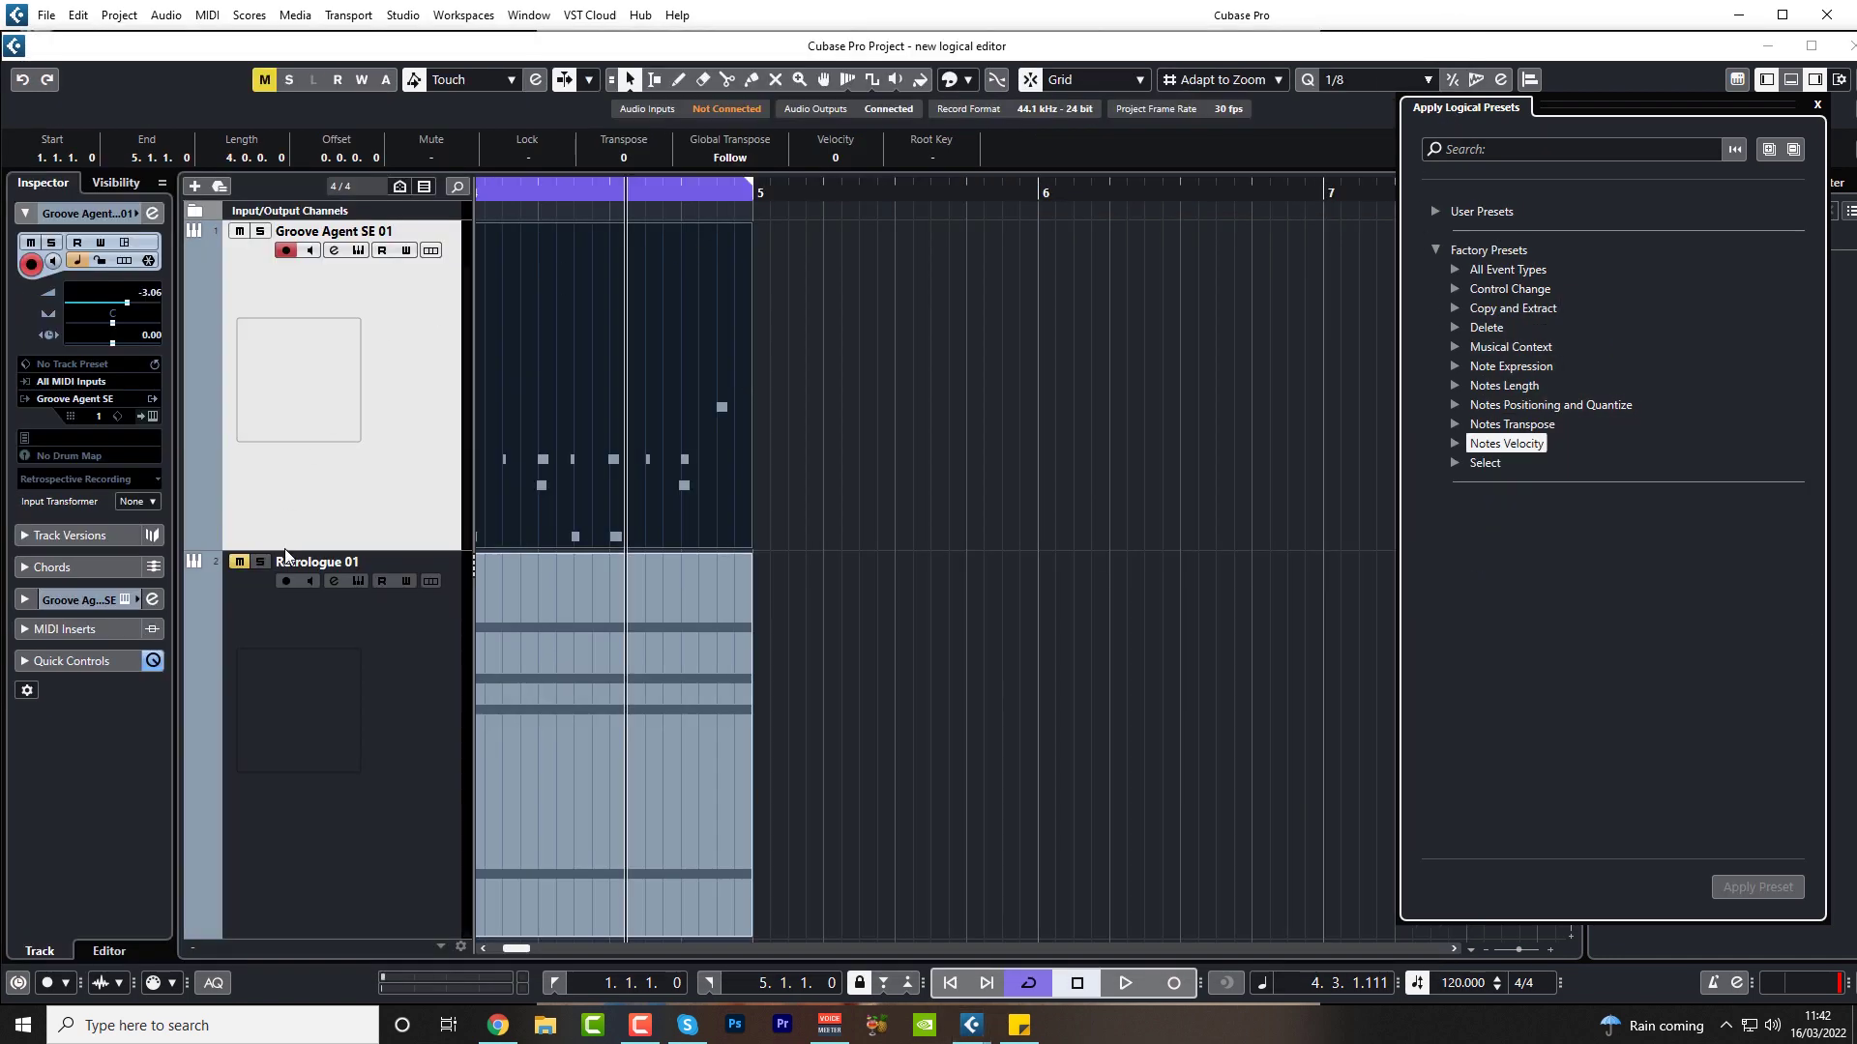
Unmute Retrologue 01, play bars 1–4 from the start, and open its chord part
{"action": "left_click", "coordinate": [245, 565]}
{"action": "key", "text": "Home"}
{"action": "key", "text": "shift+f"}
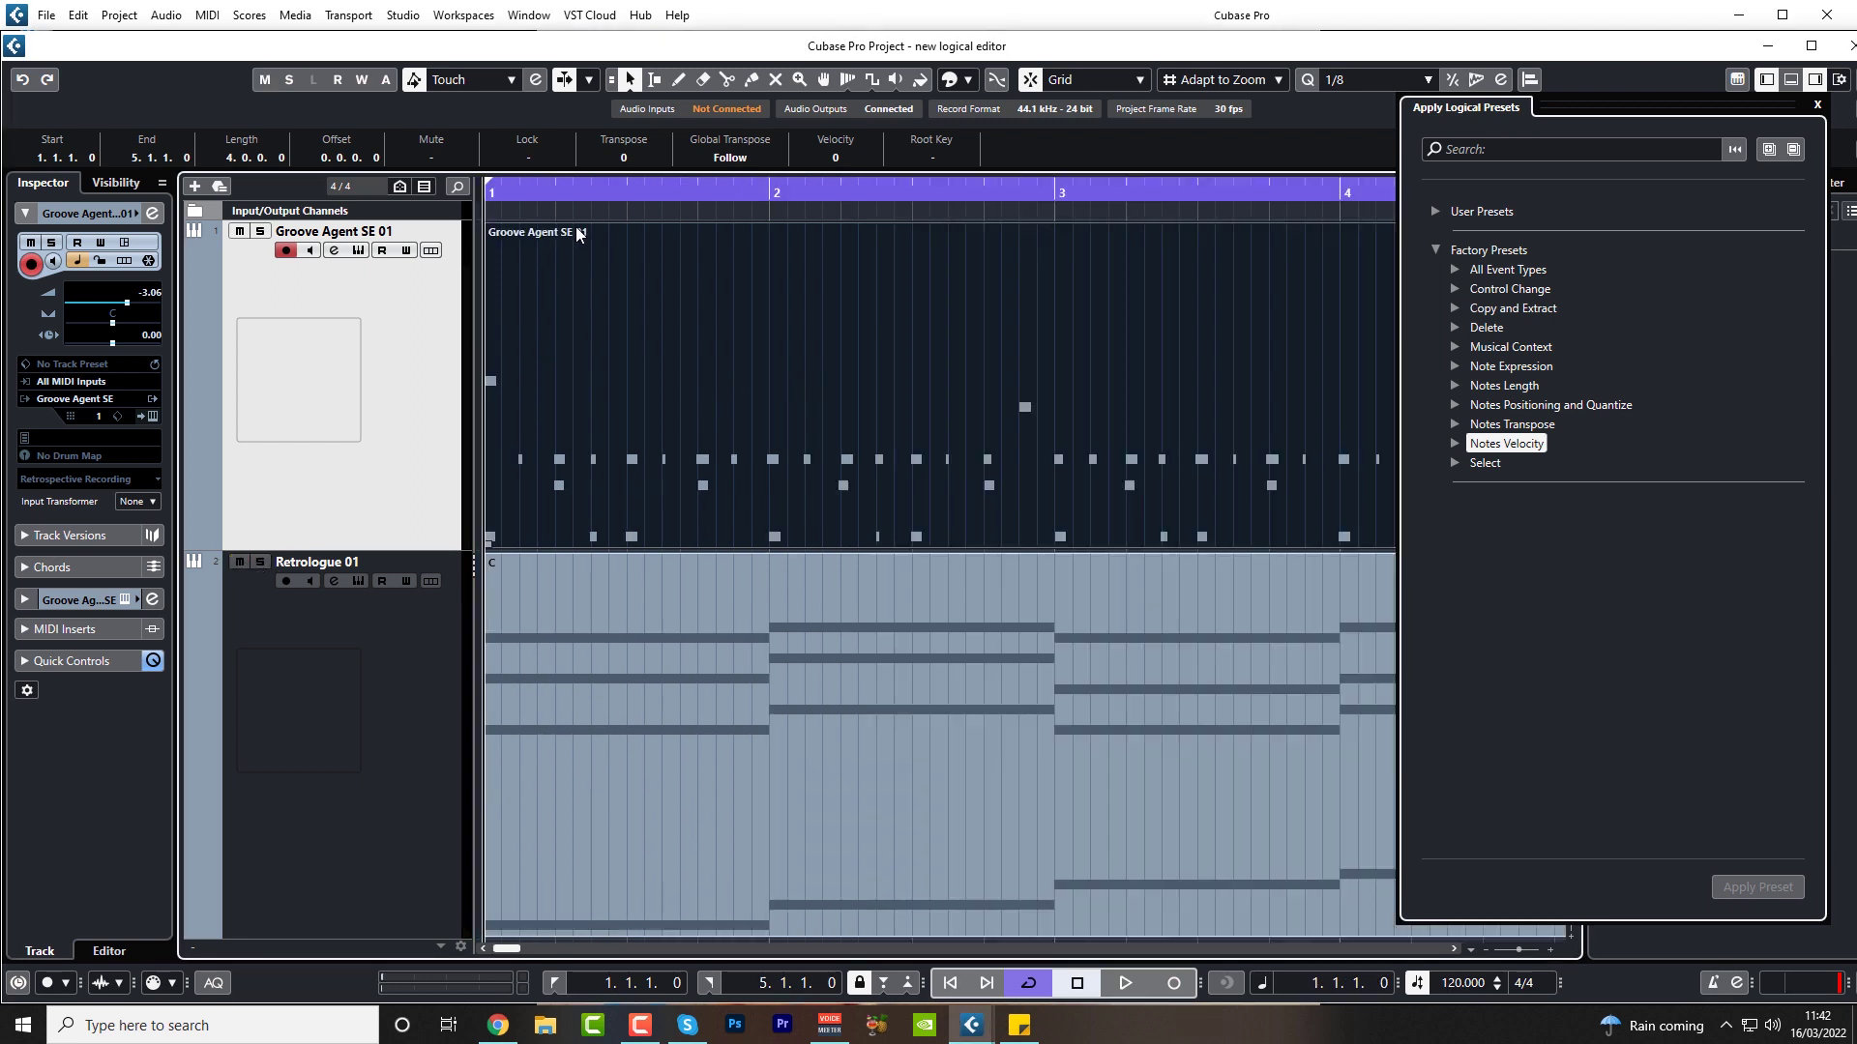
{"action": "key", "text": "space"}
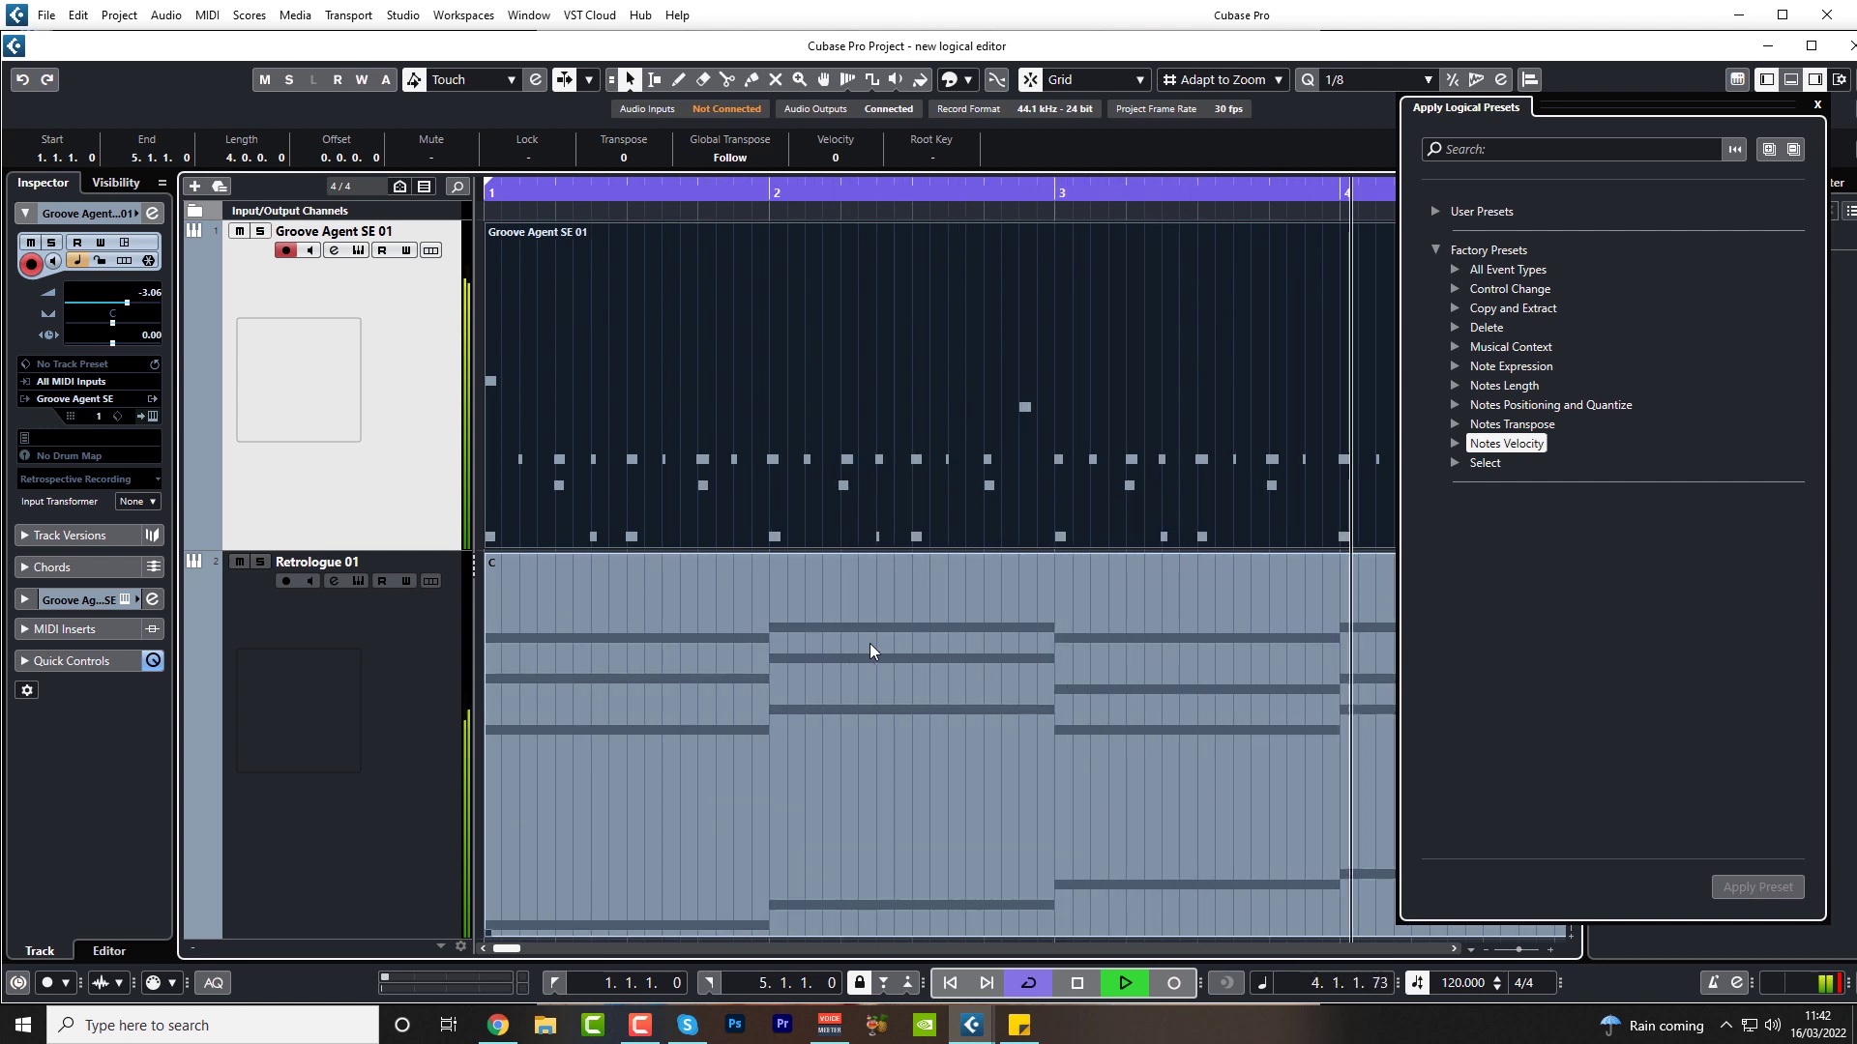
{"action": "key", "text": "space"}
{"action": "double_click", "coordinate": [869, 642]}
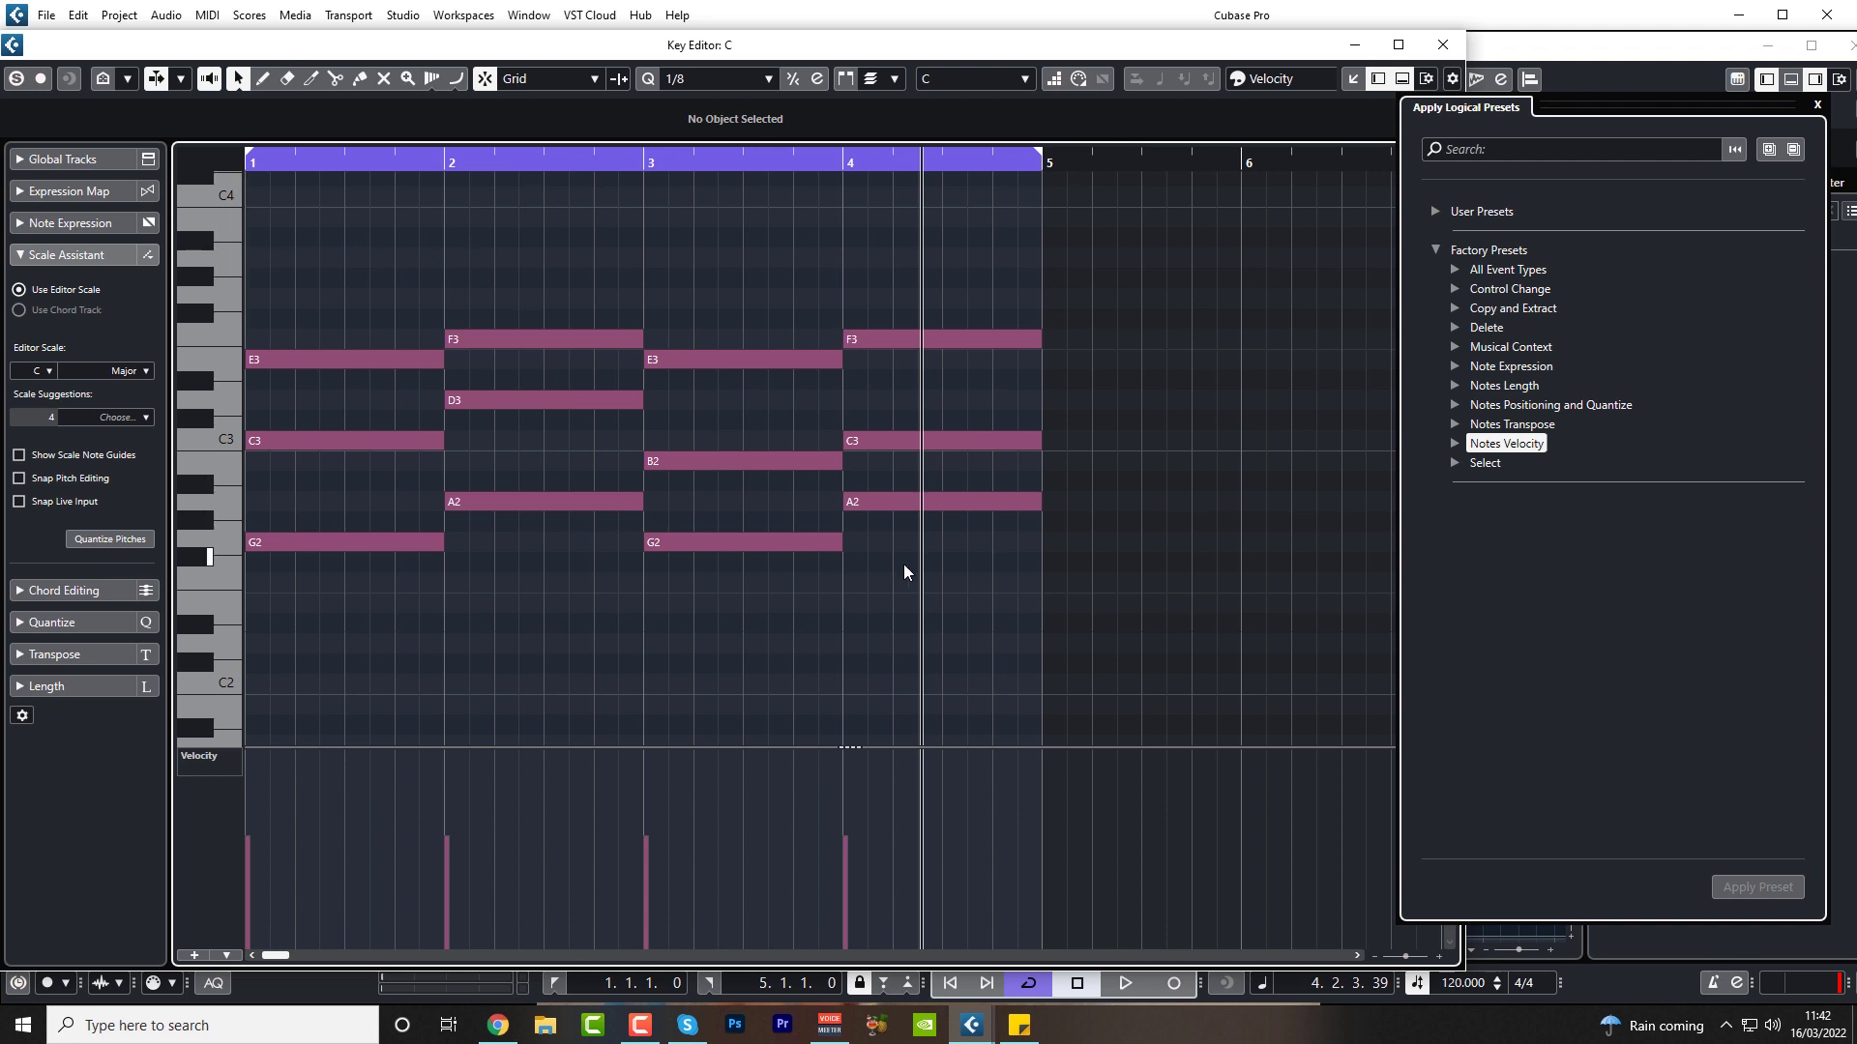
Select the two G2 and two A2 chord notes and drag them lower in pitch
{"action": "left_click_drag", "start_coordinate": [331, 271], "coordinate": [691, 536]}
{"action": "left_click", "coordinate": [355, 554]}
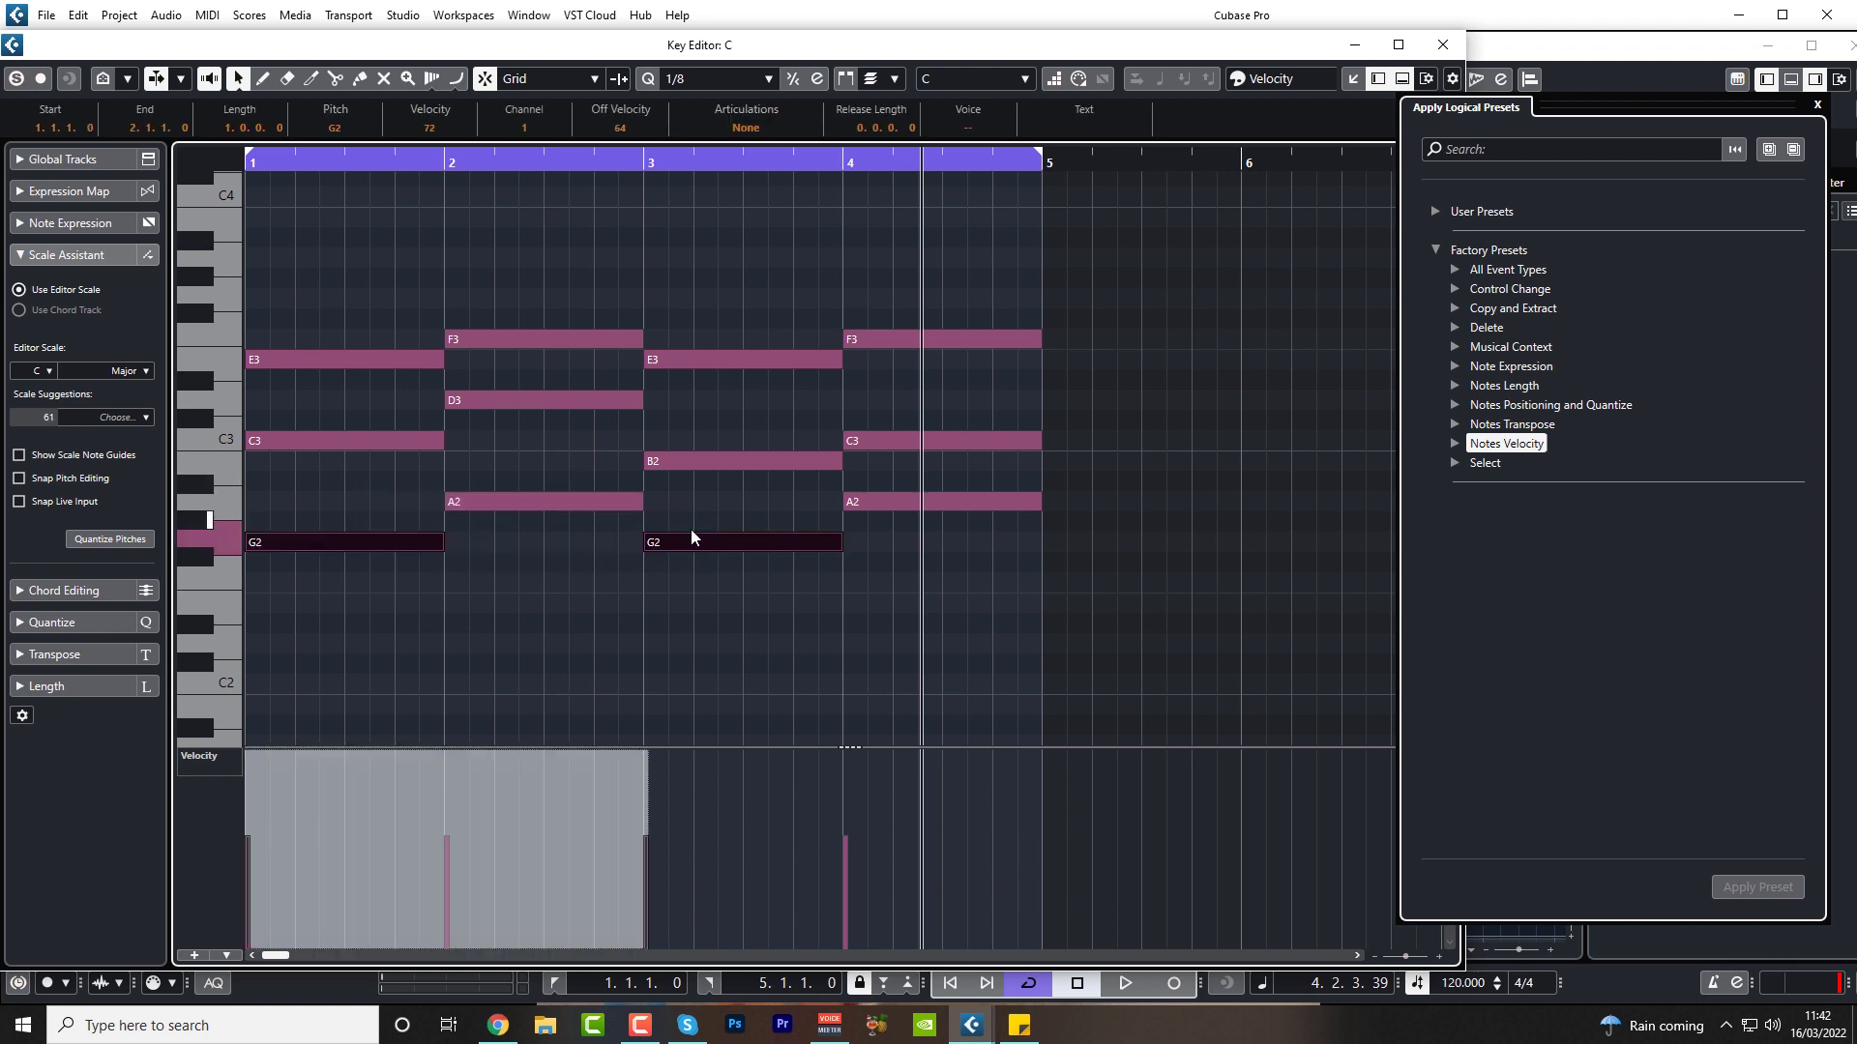
{"action": "left_click", "coordinate": [559, 501], "text": "shift"}
{"action": "left_click", "coordinate": [931, 505], "text": "shift"}
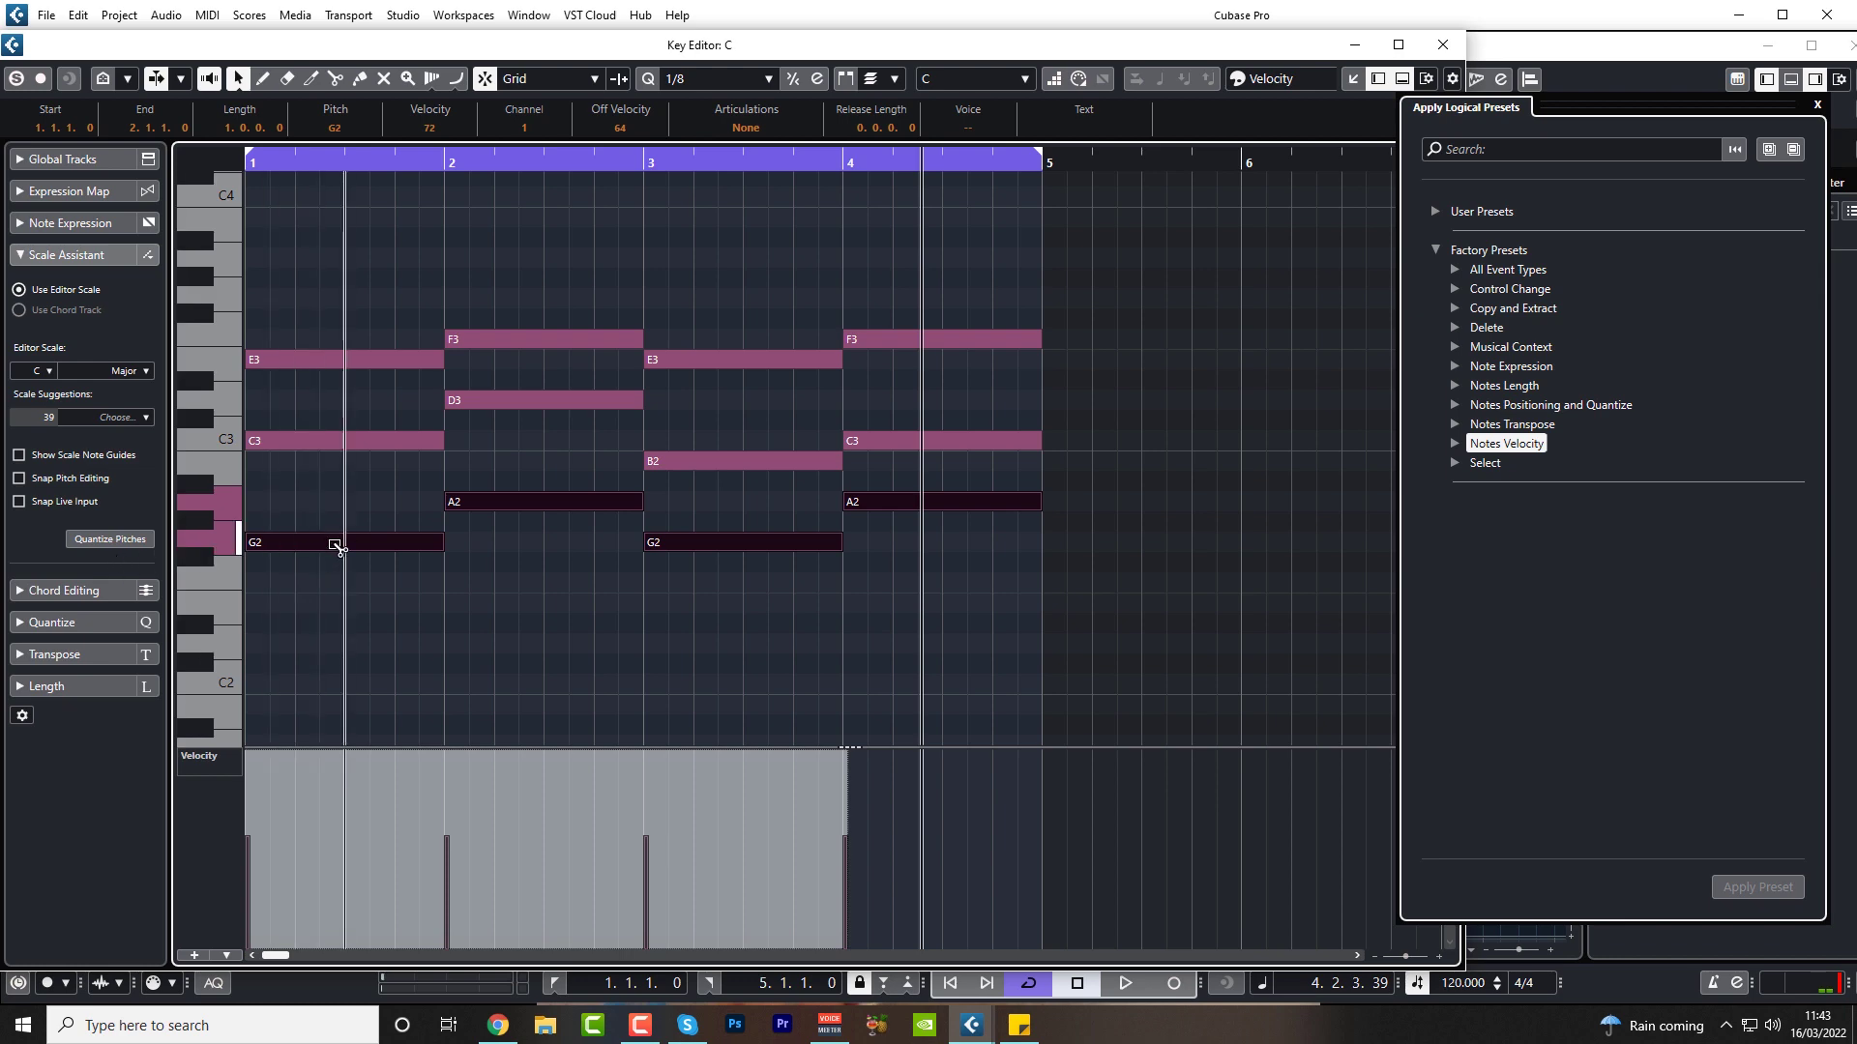
{"action": "left_click_drag", "start_coordinate": [340, 543], "coordinate": [331, 710]}
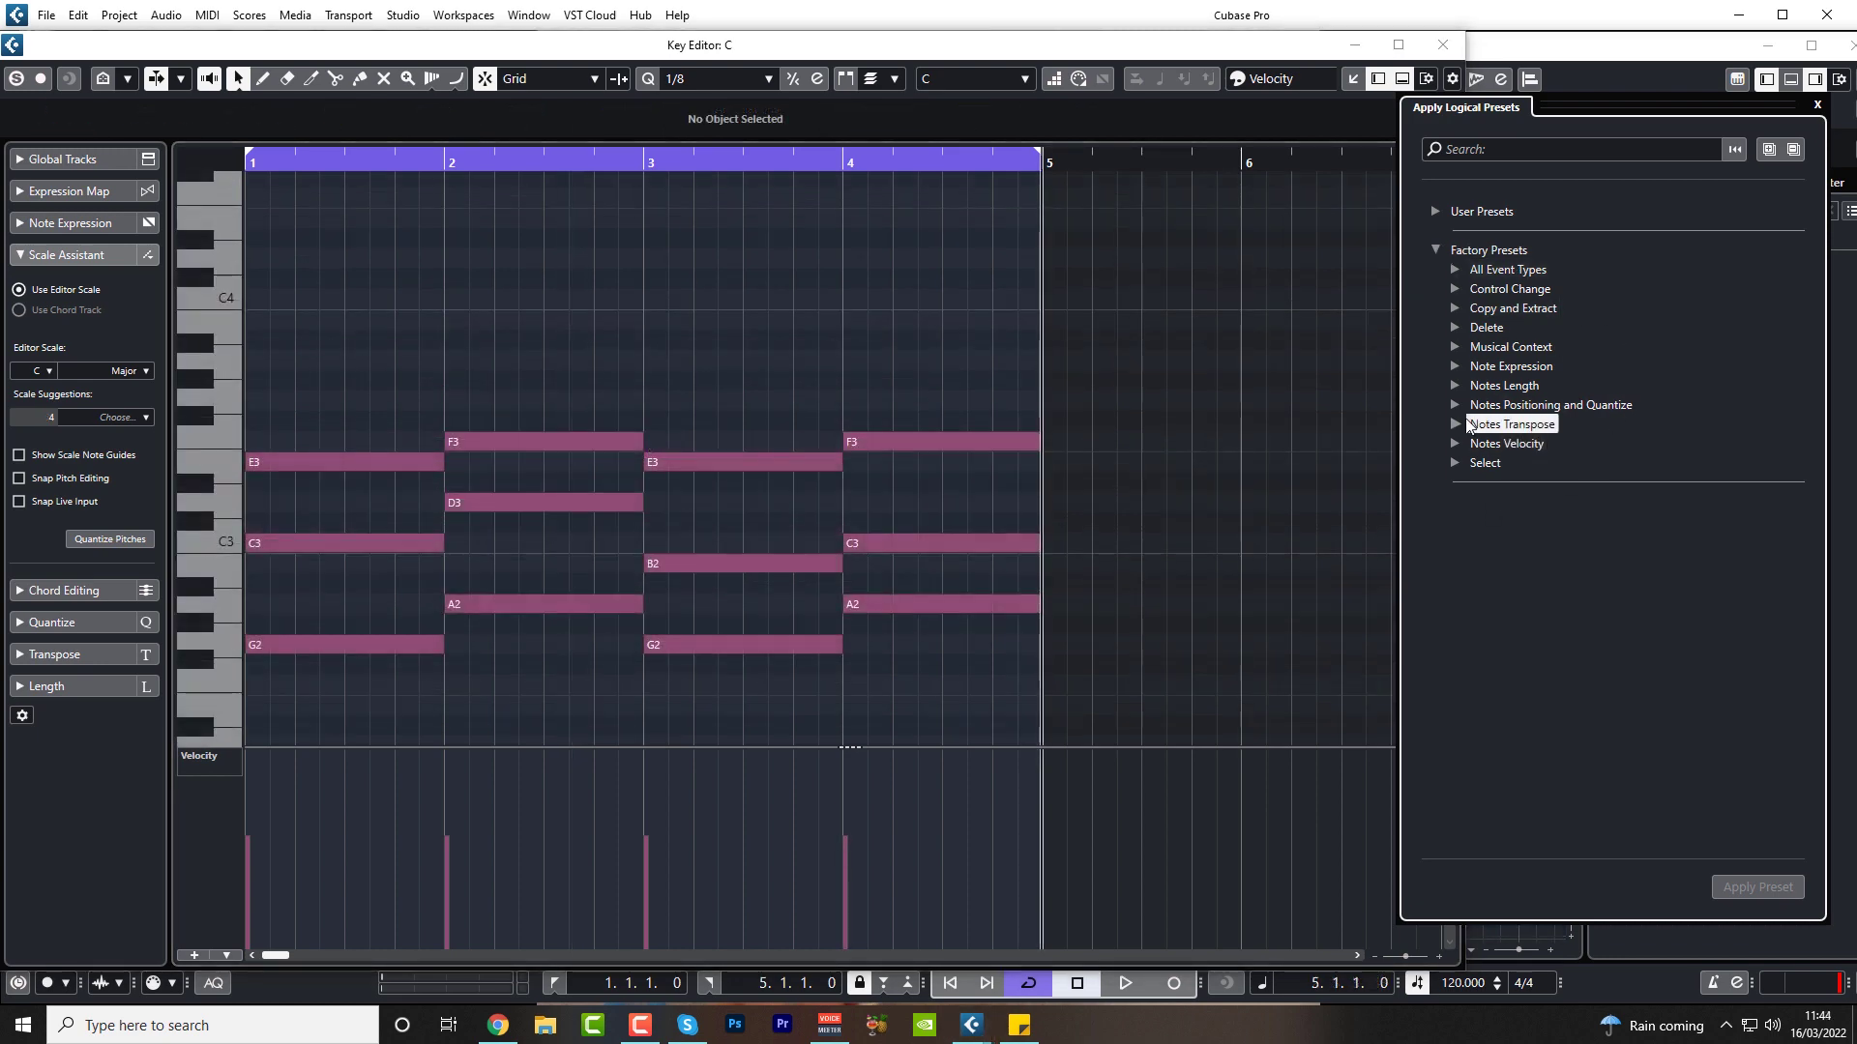
Apply the Add Higher Octave to All Notes before Cursor preset to the chord notes
{"action": "left_click", "coordinate": [1454, 423]}
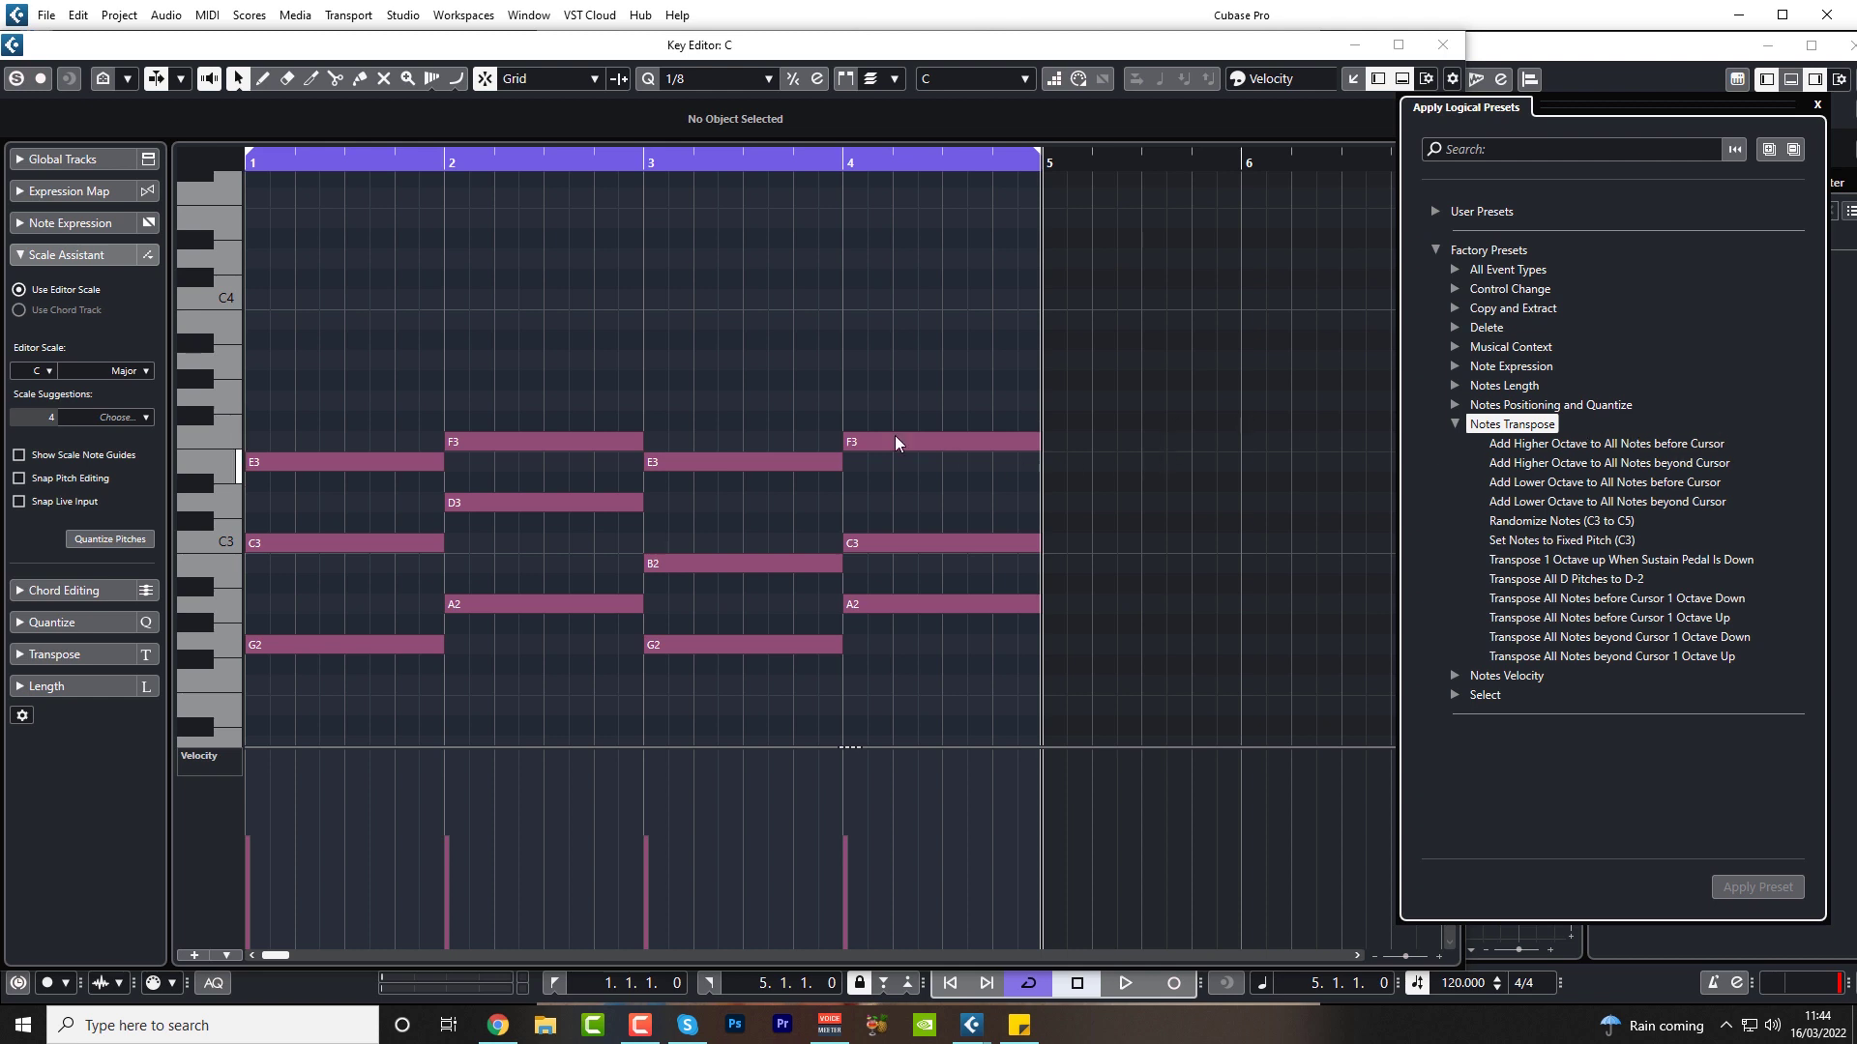
{"action": "left_click", "coordinate": [874, 608]}
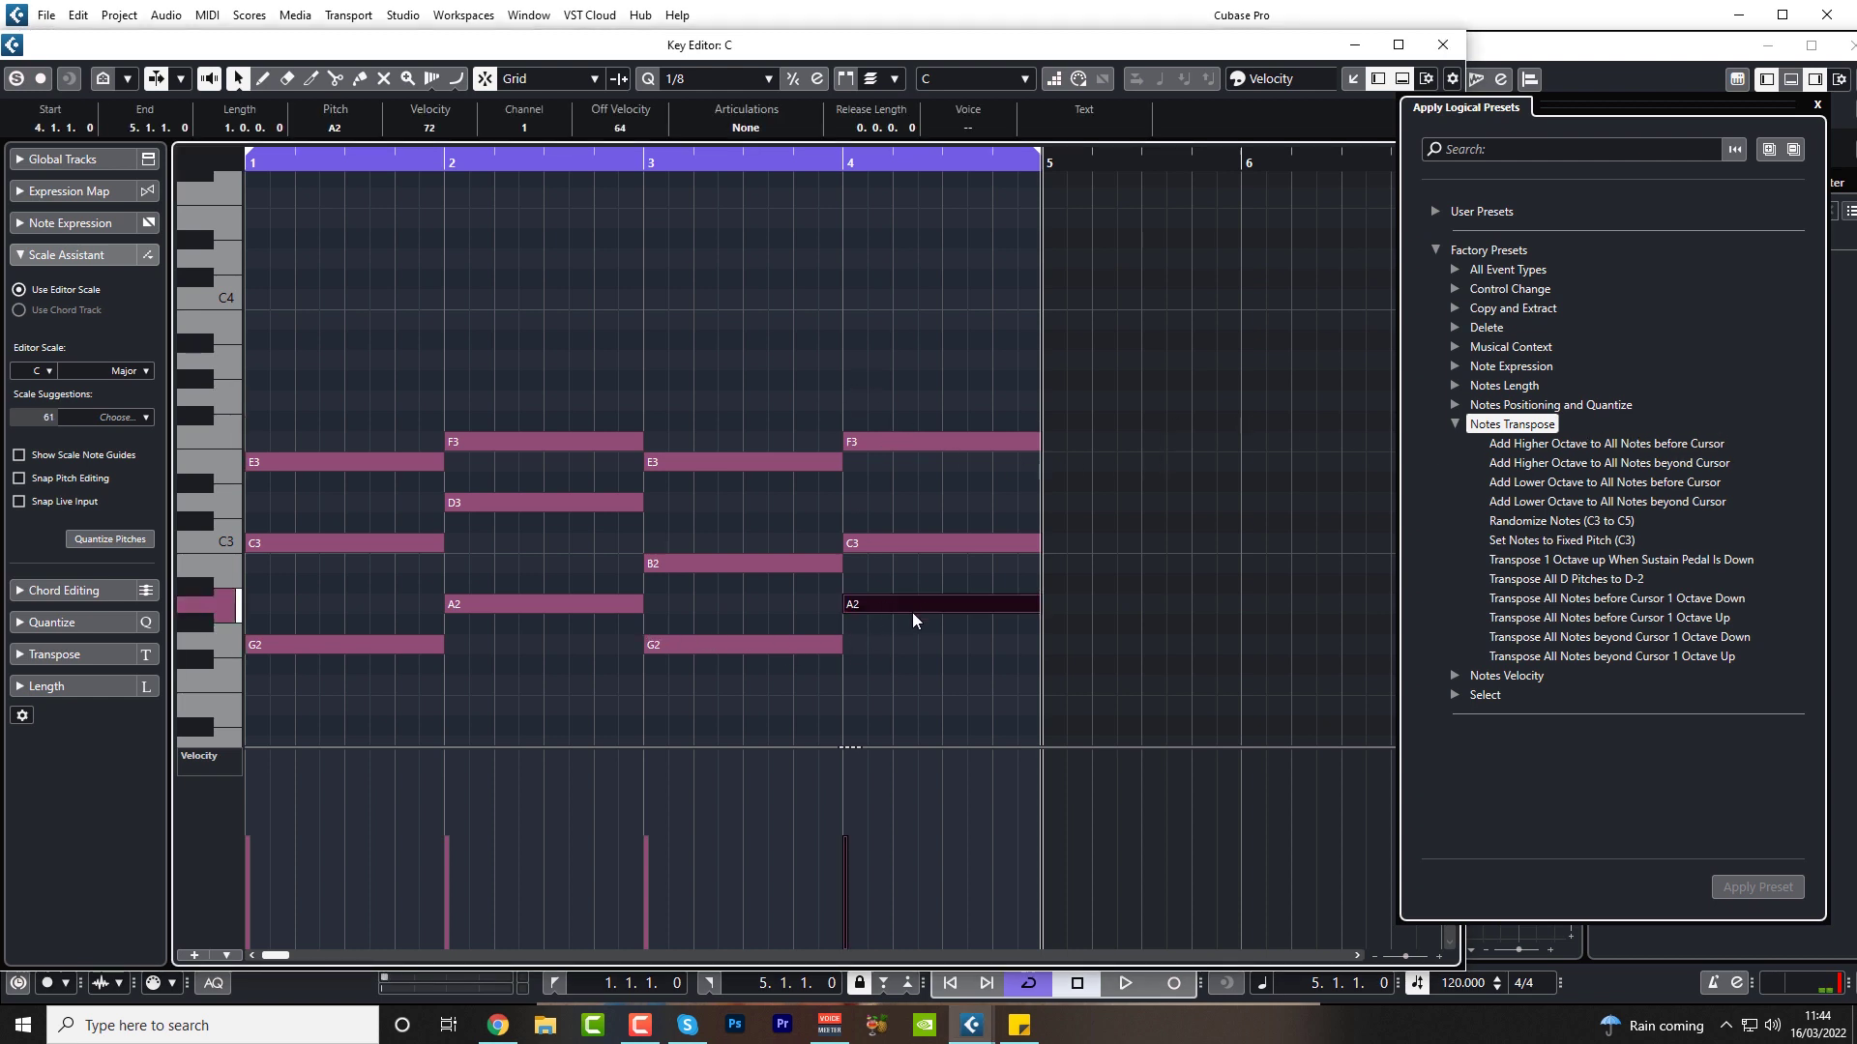
{"action": "left_click", "coordinate": [1142, 581]}
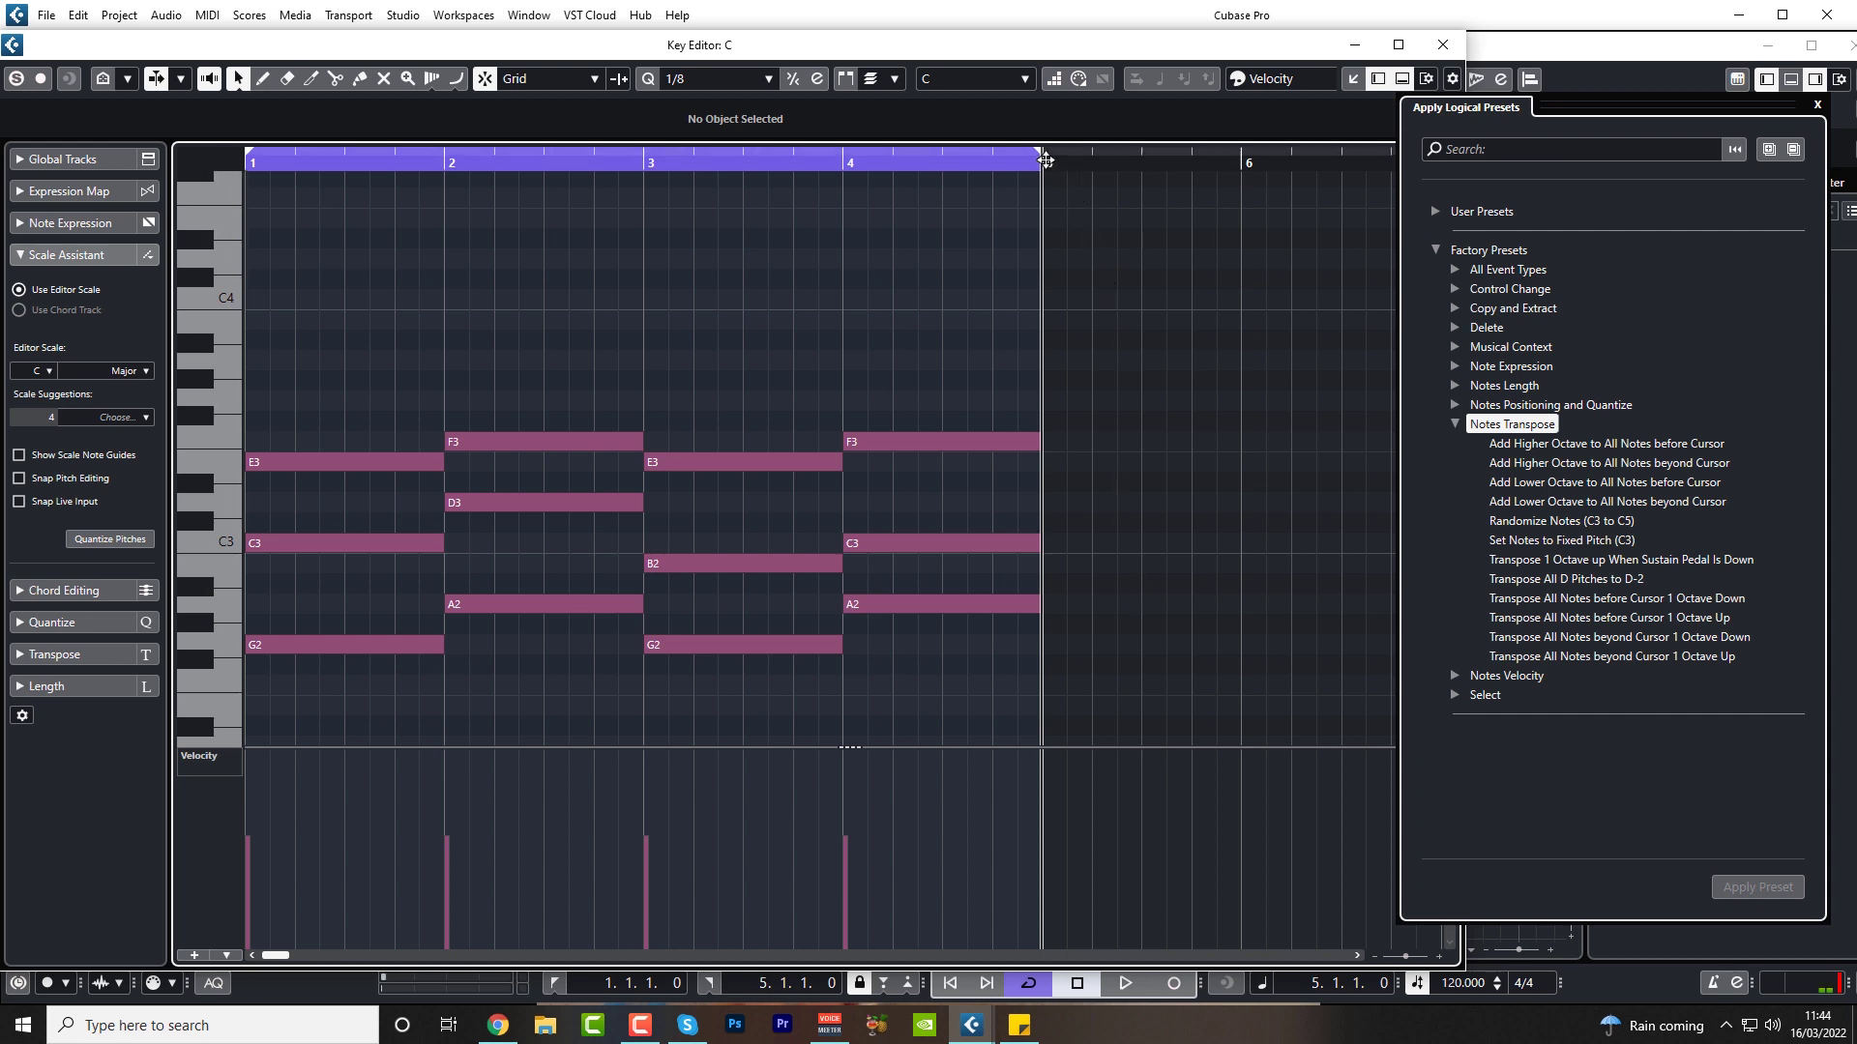
{"action": "left_click", "coordinate": [1547, 444]}
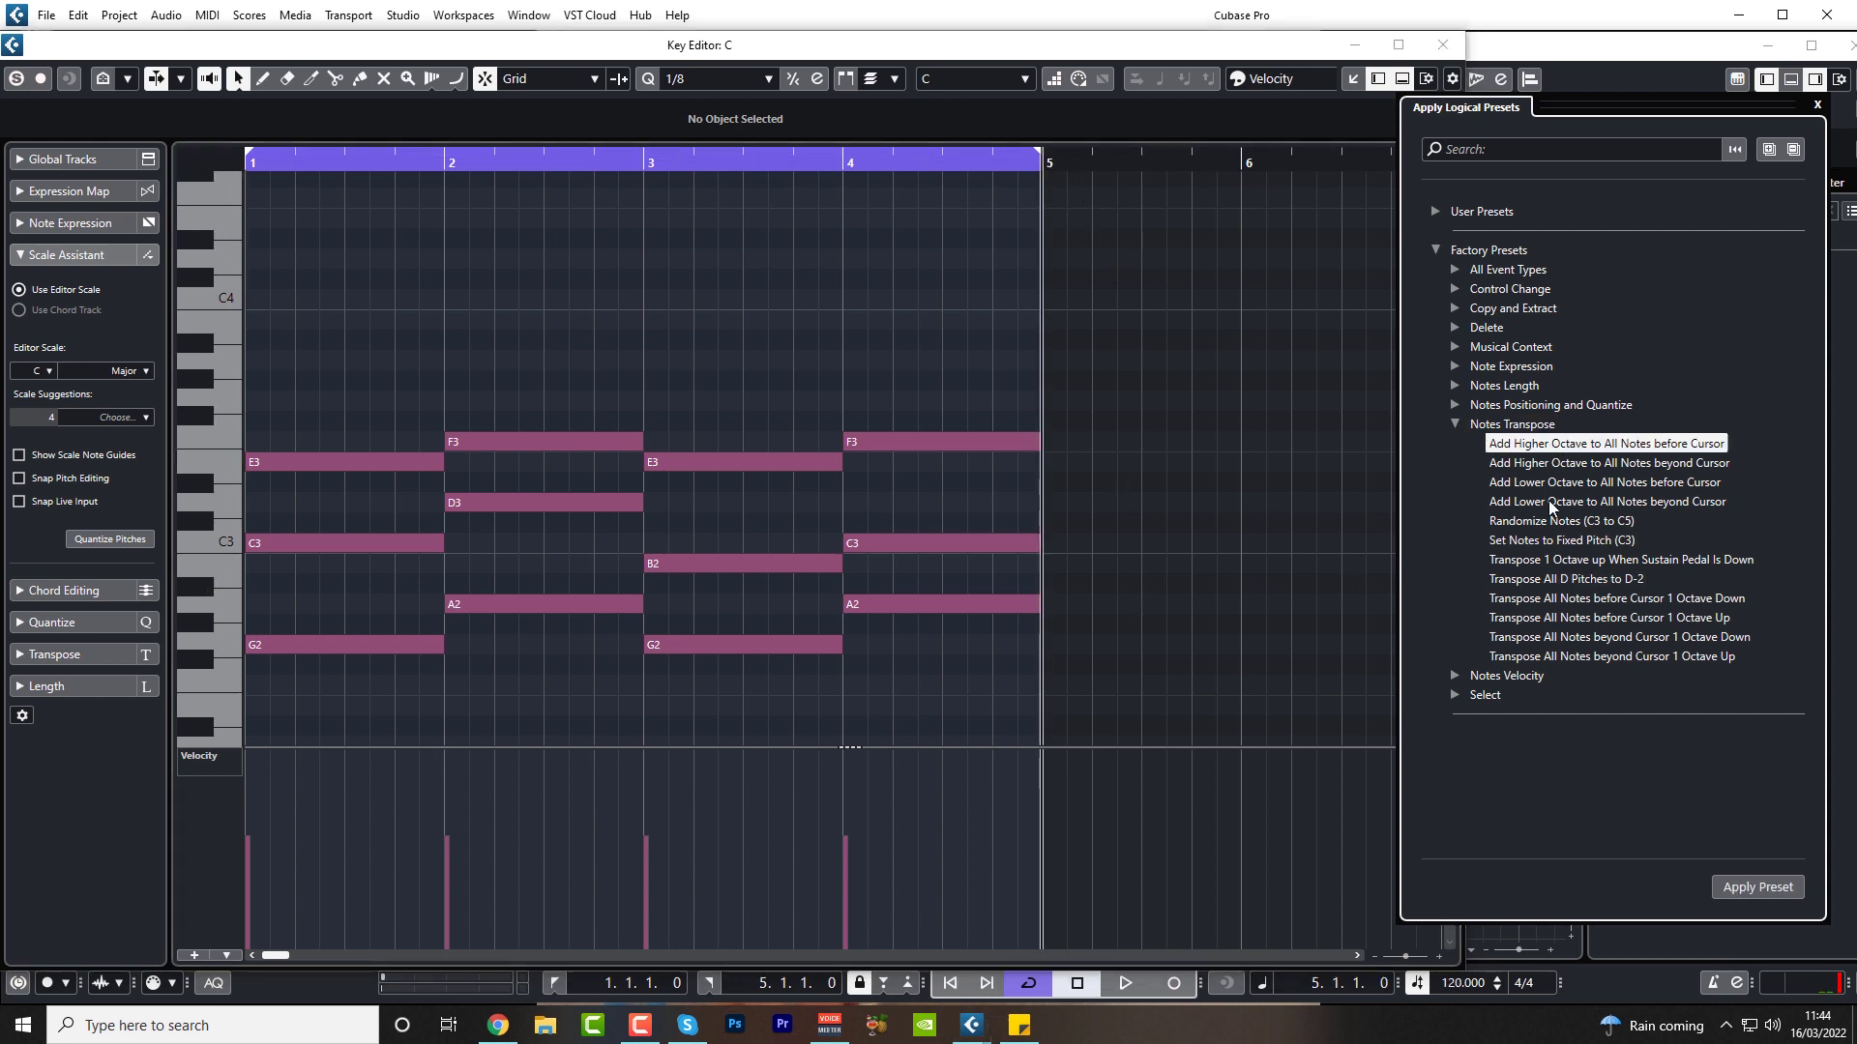
{"action": "left_click", "coordinate": [1746, 890]}
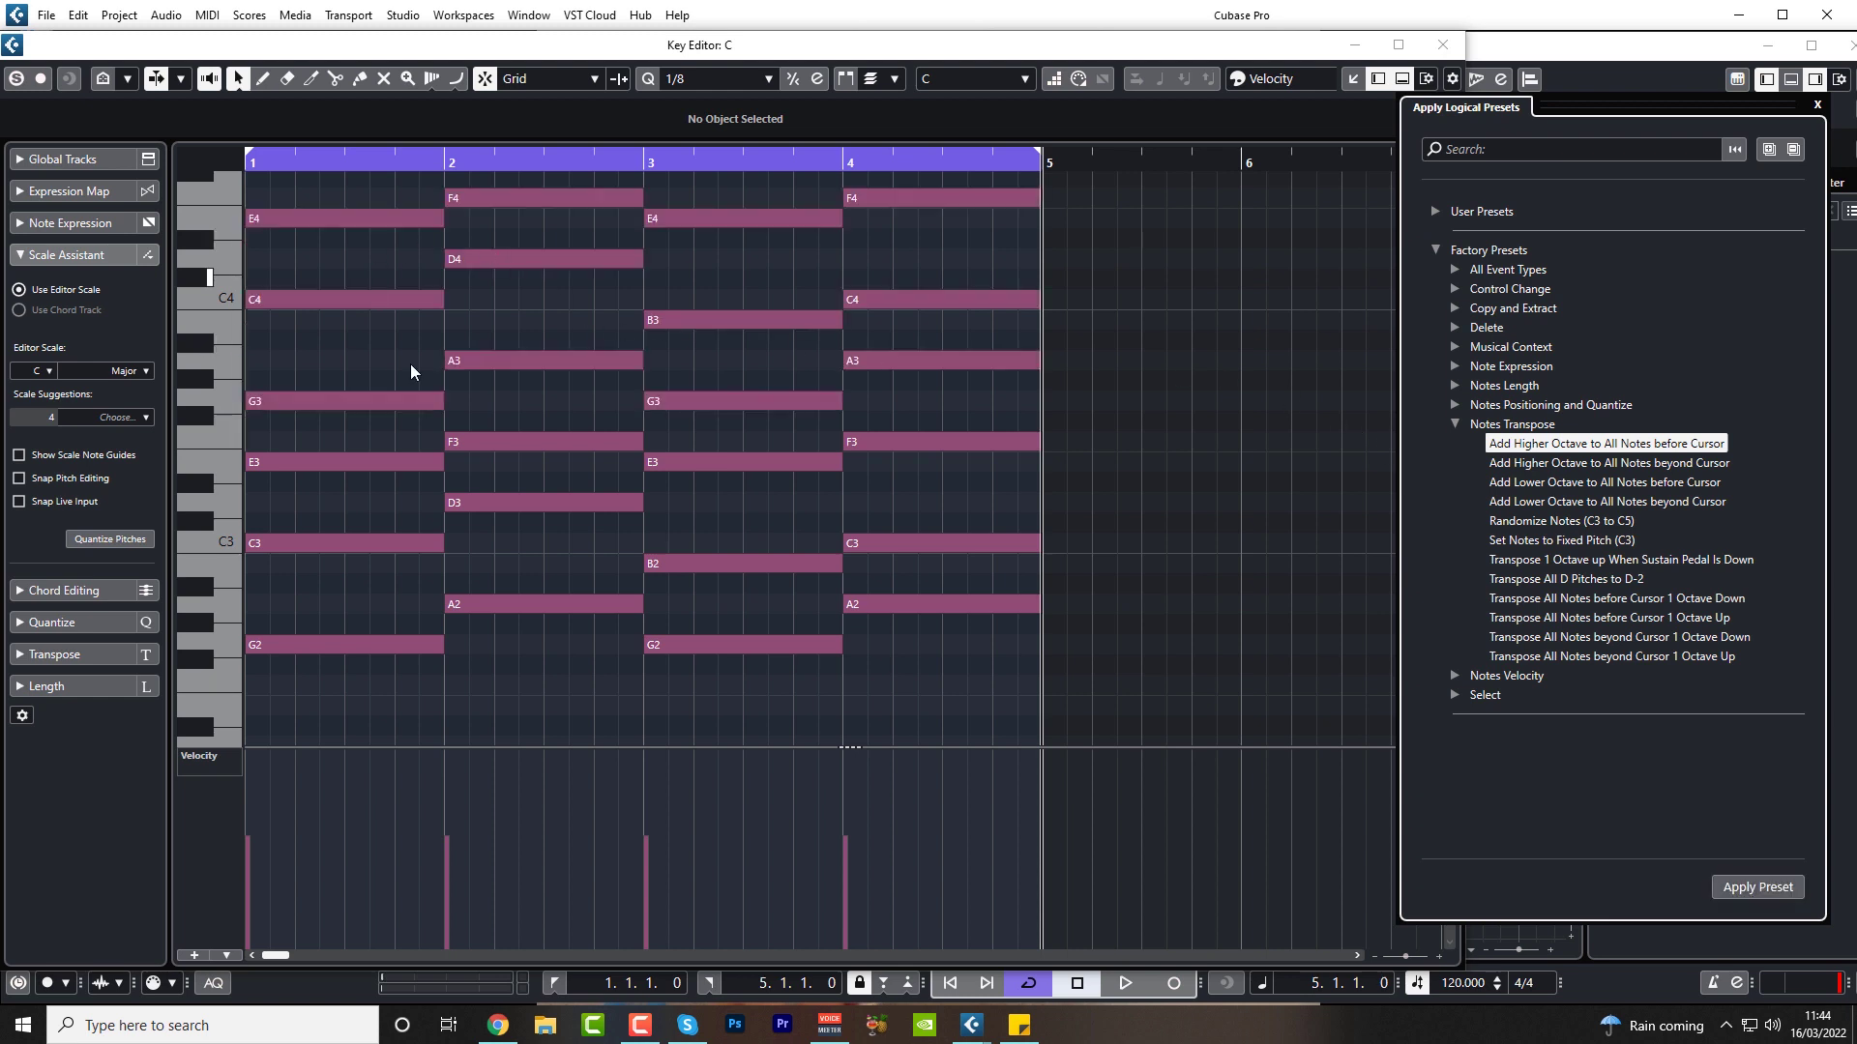
Play back the octave-doubled chords from bar 1
{"action": "key", "text": "Home"}
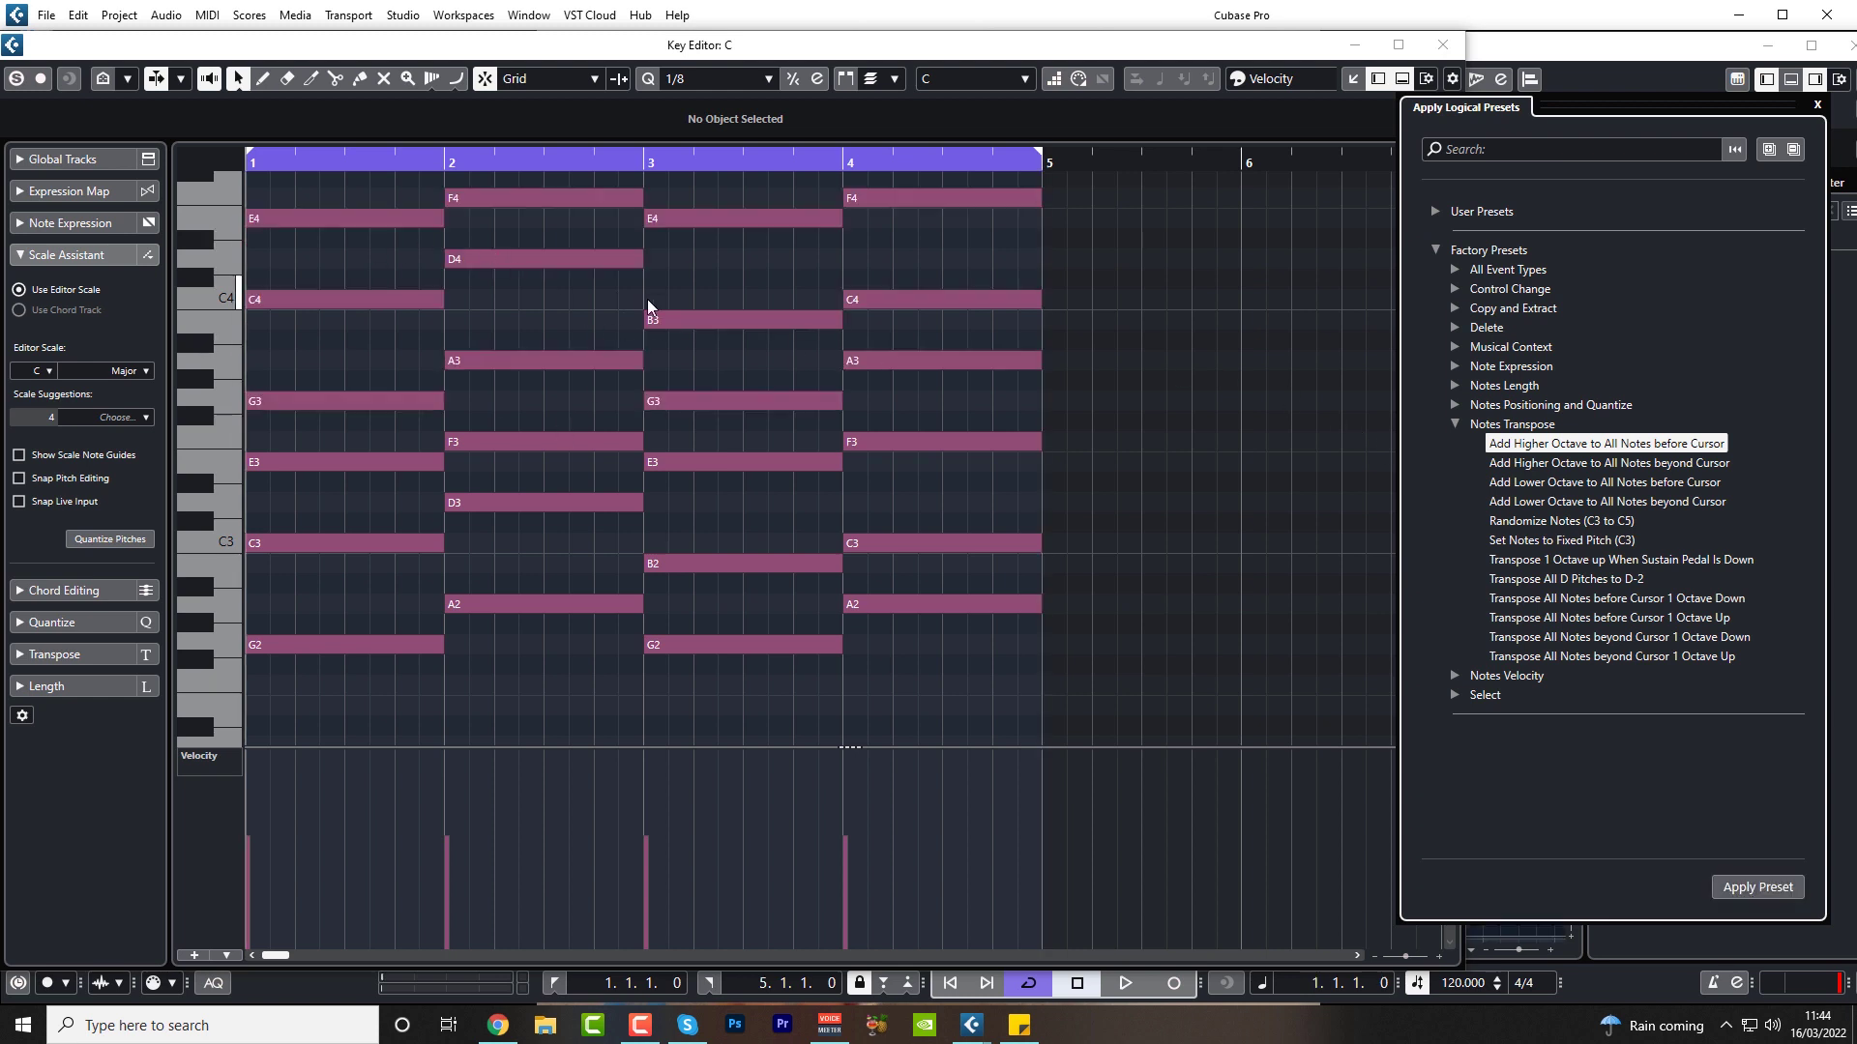
{"action": "key", "text": "space"}
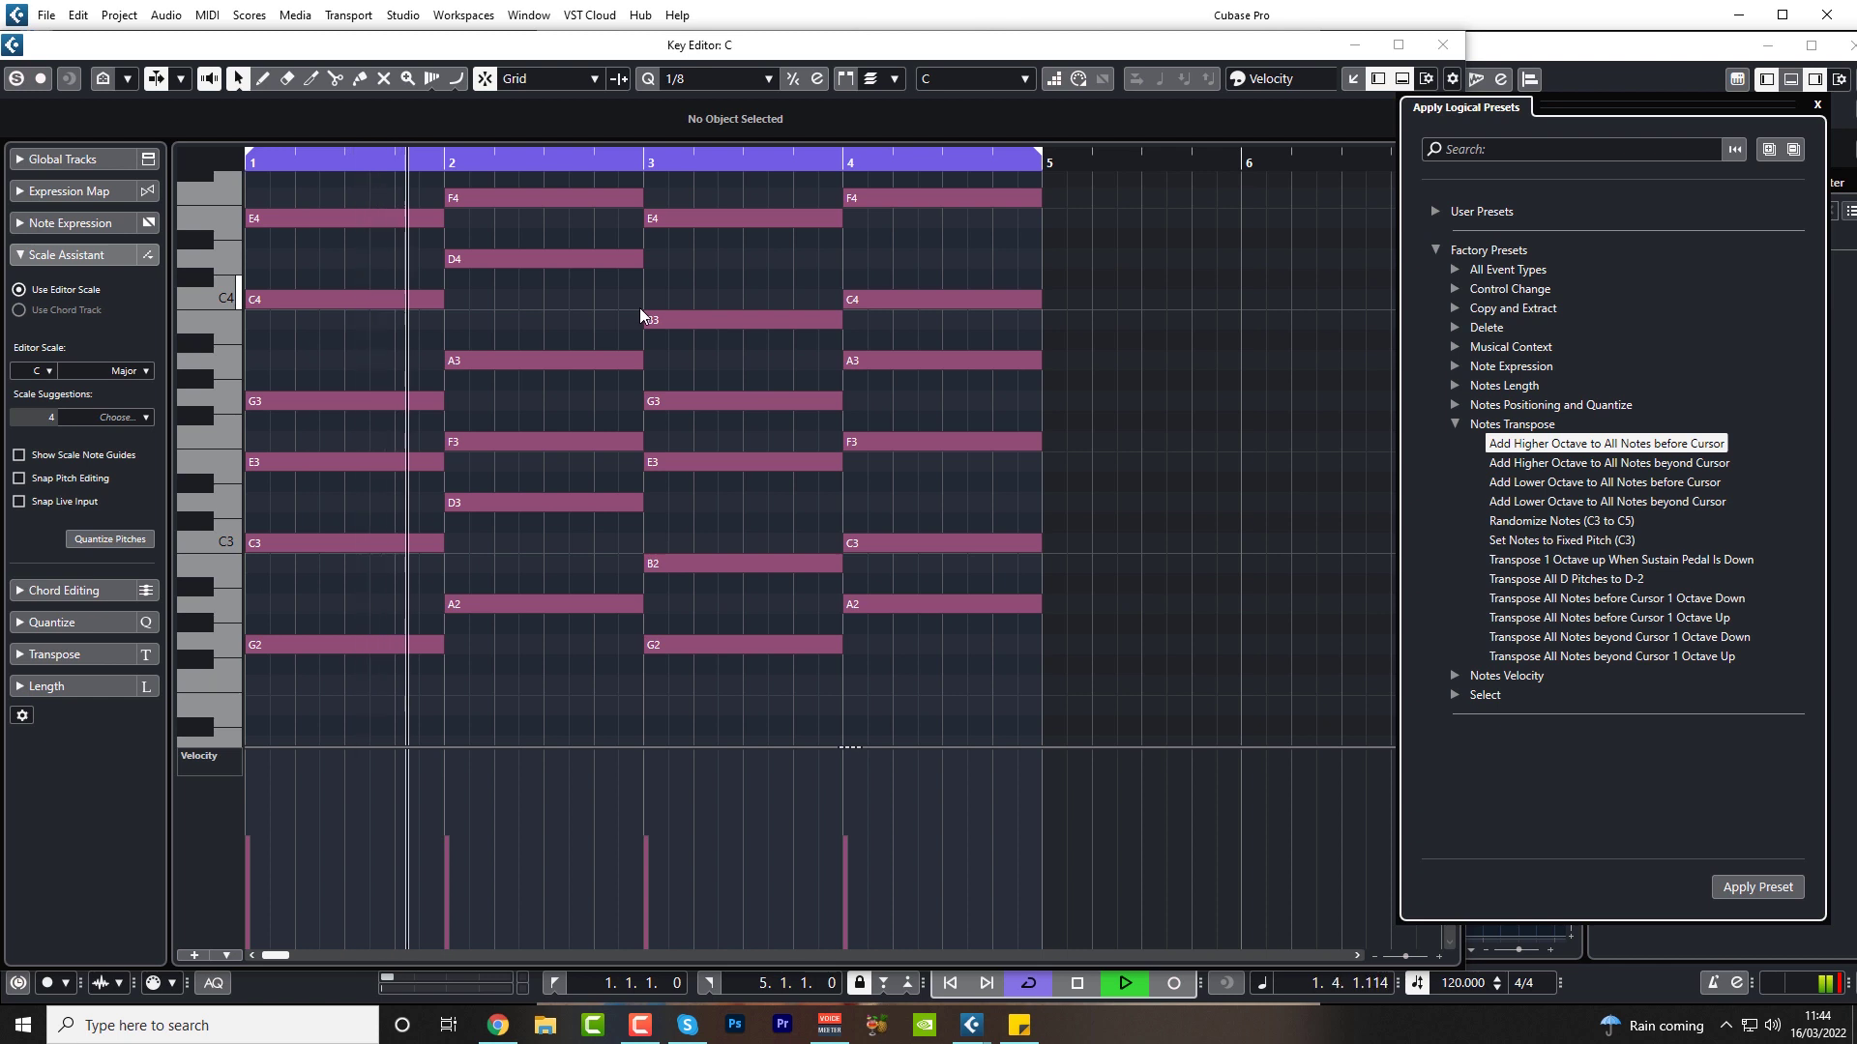
{"action": "key", "text": "space"}
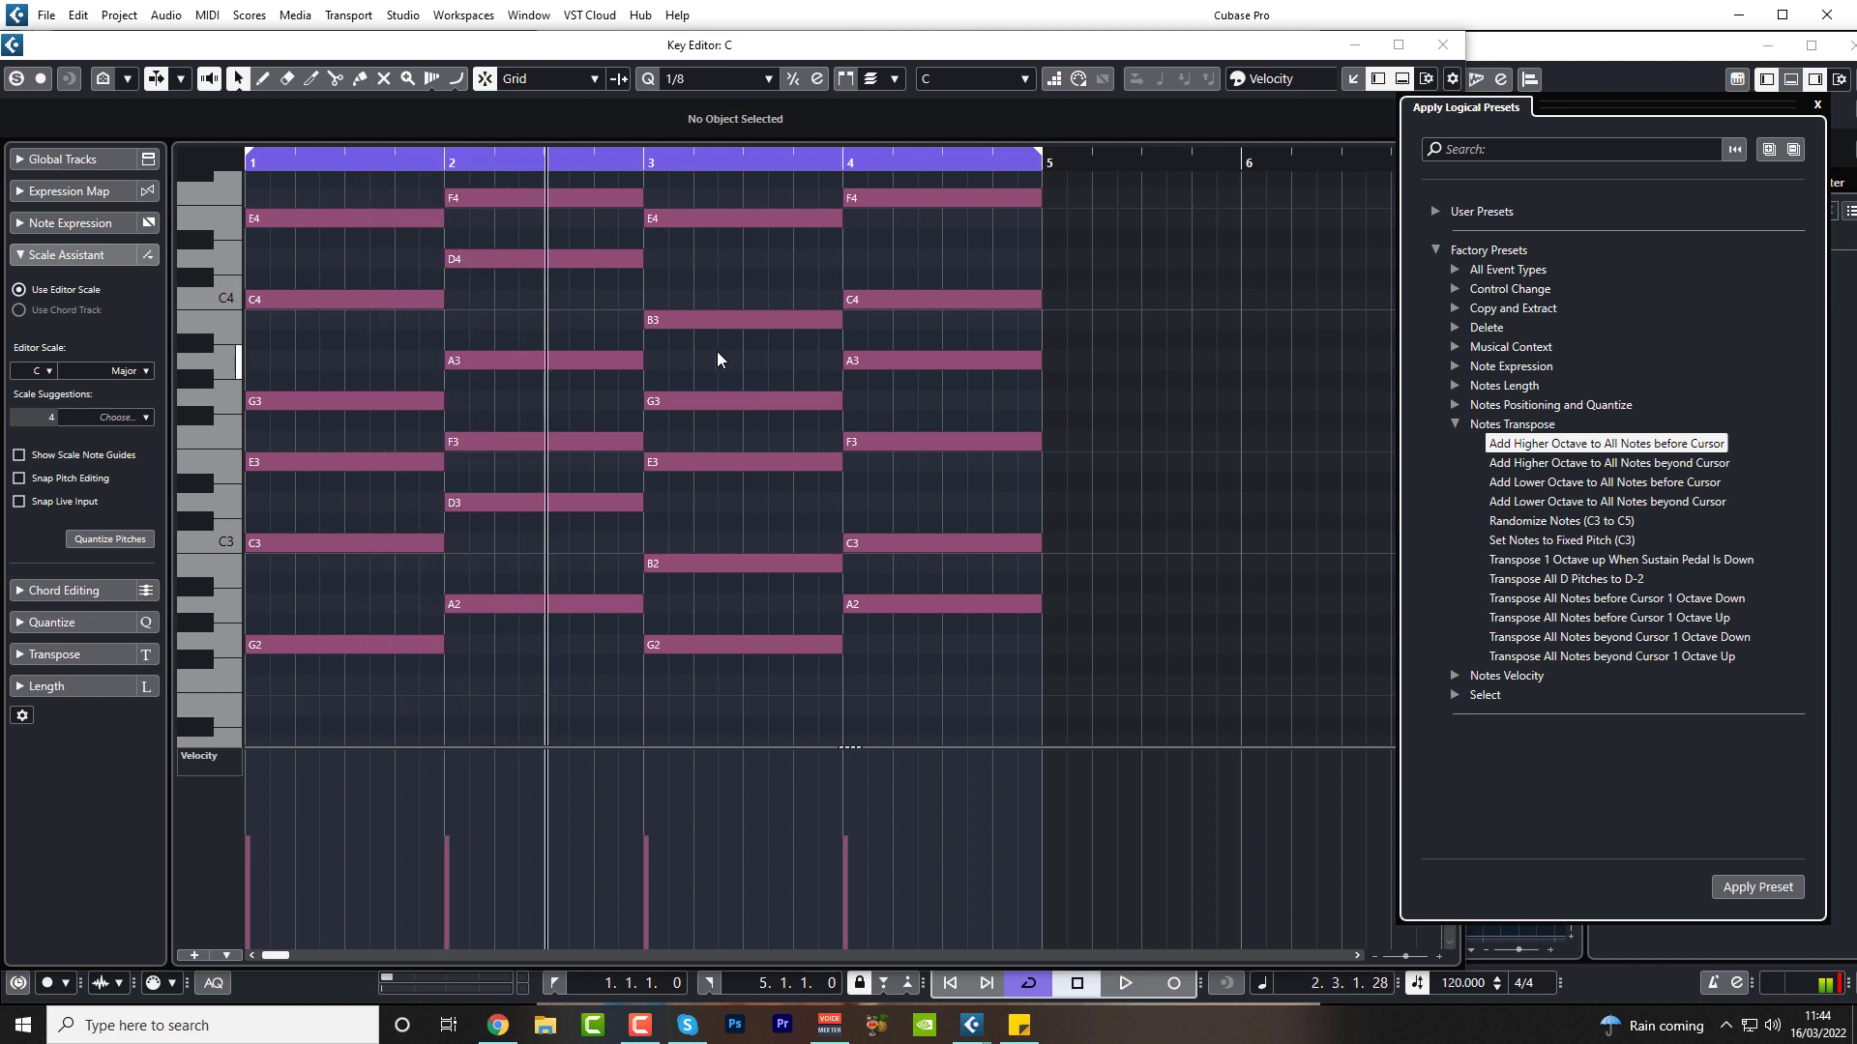
Reapply the octave preset with the cursor at bar 3, then undo the added copies
{"action": "scroll", "coordinate": [717, 359], "scroll_direction": "up", "scroll_amount": 3}
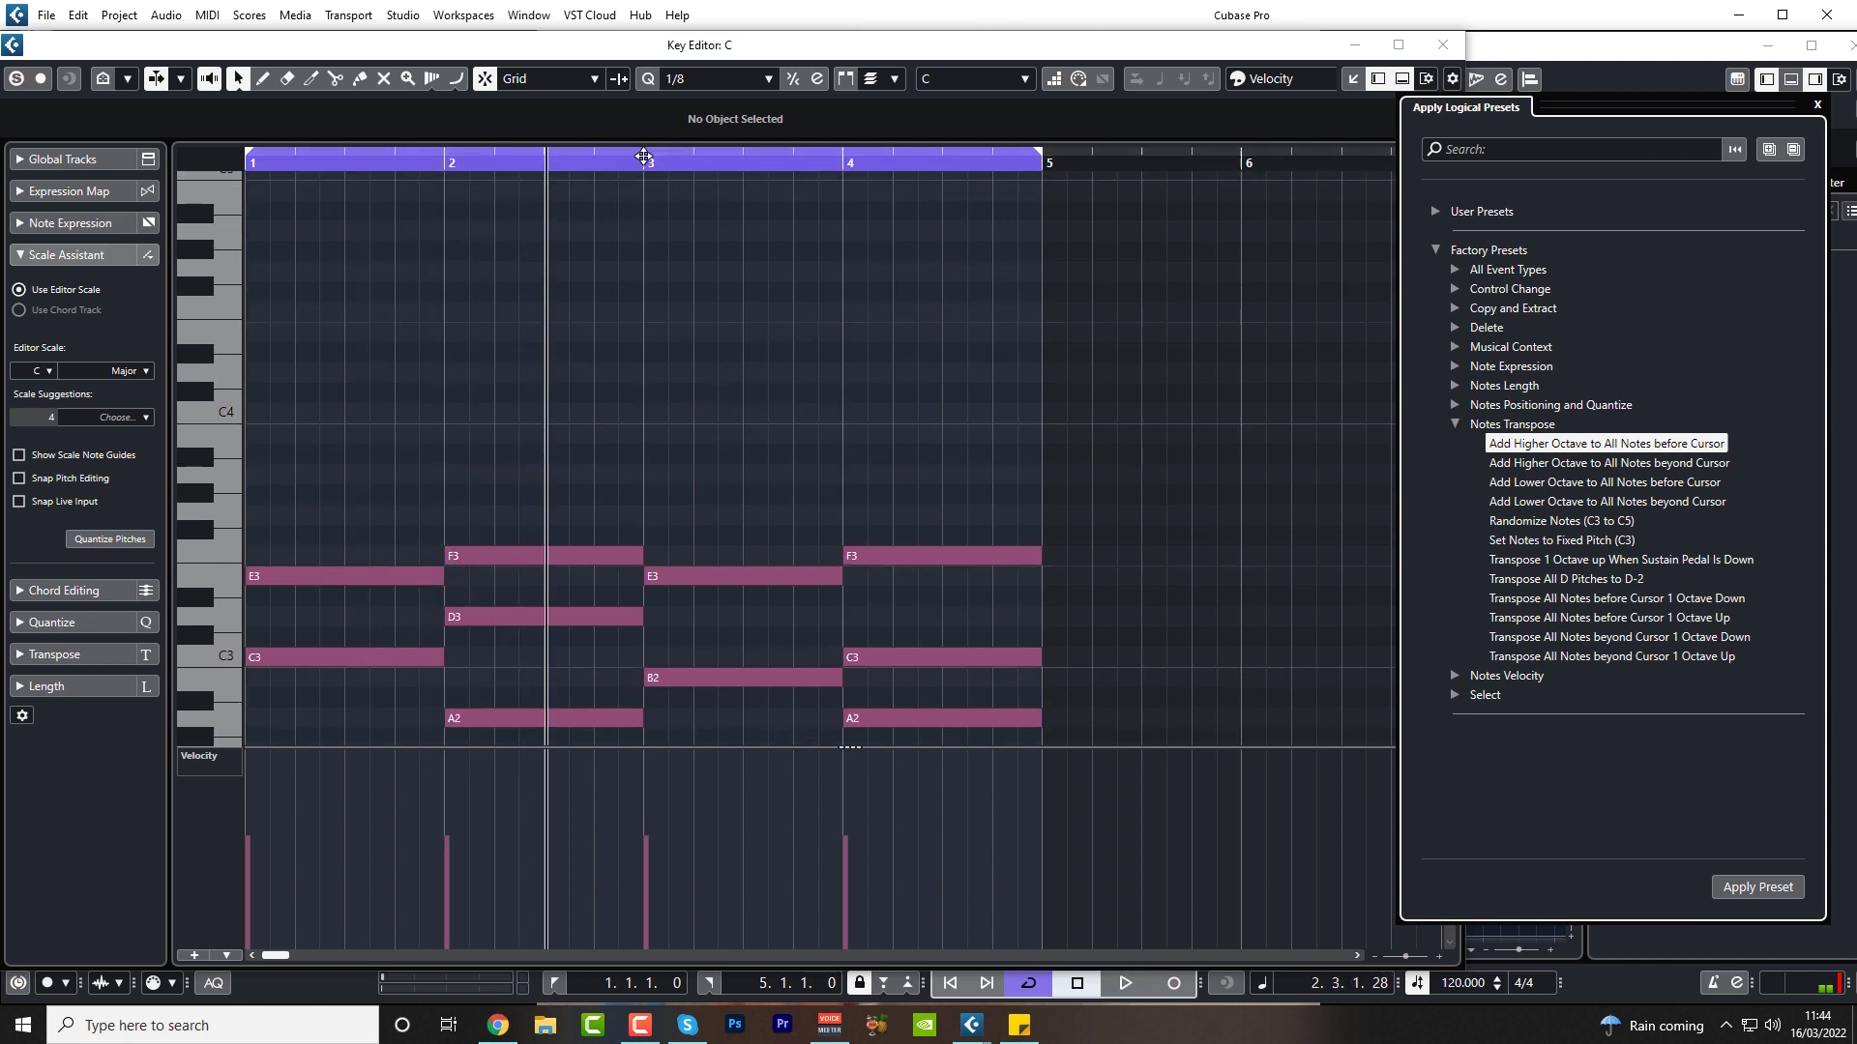
{"action": "left_click", "coordinate": [644, 157]}
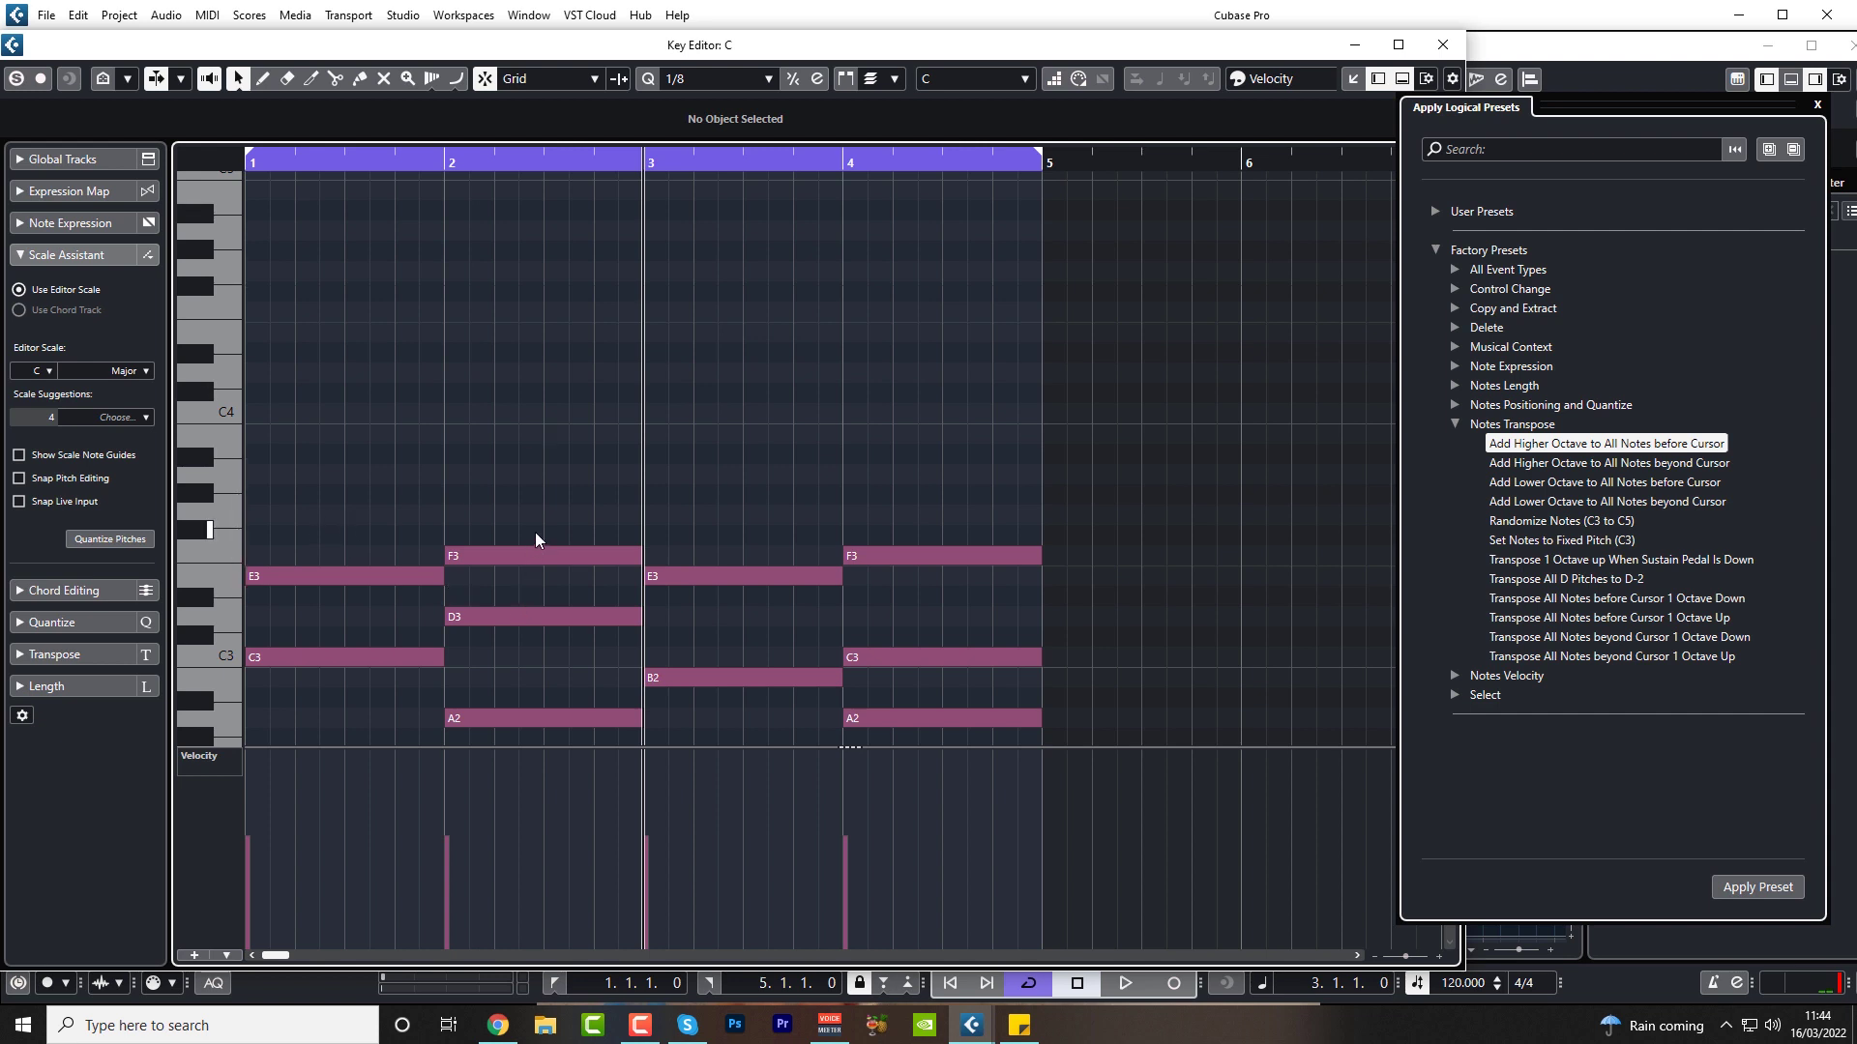
{"action": "scroll", "coordinate": [536, 539], "scroll_direction": "down", "scroll_amount": 3}
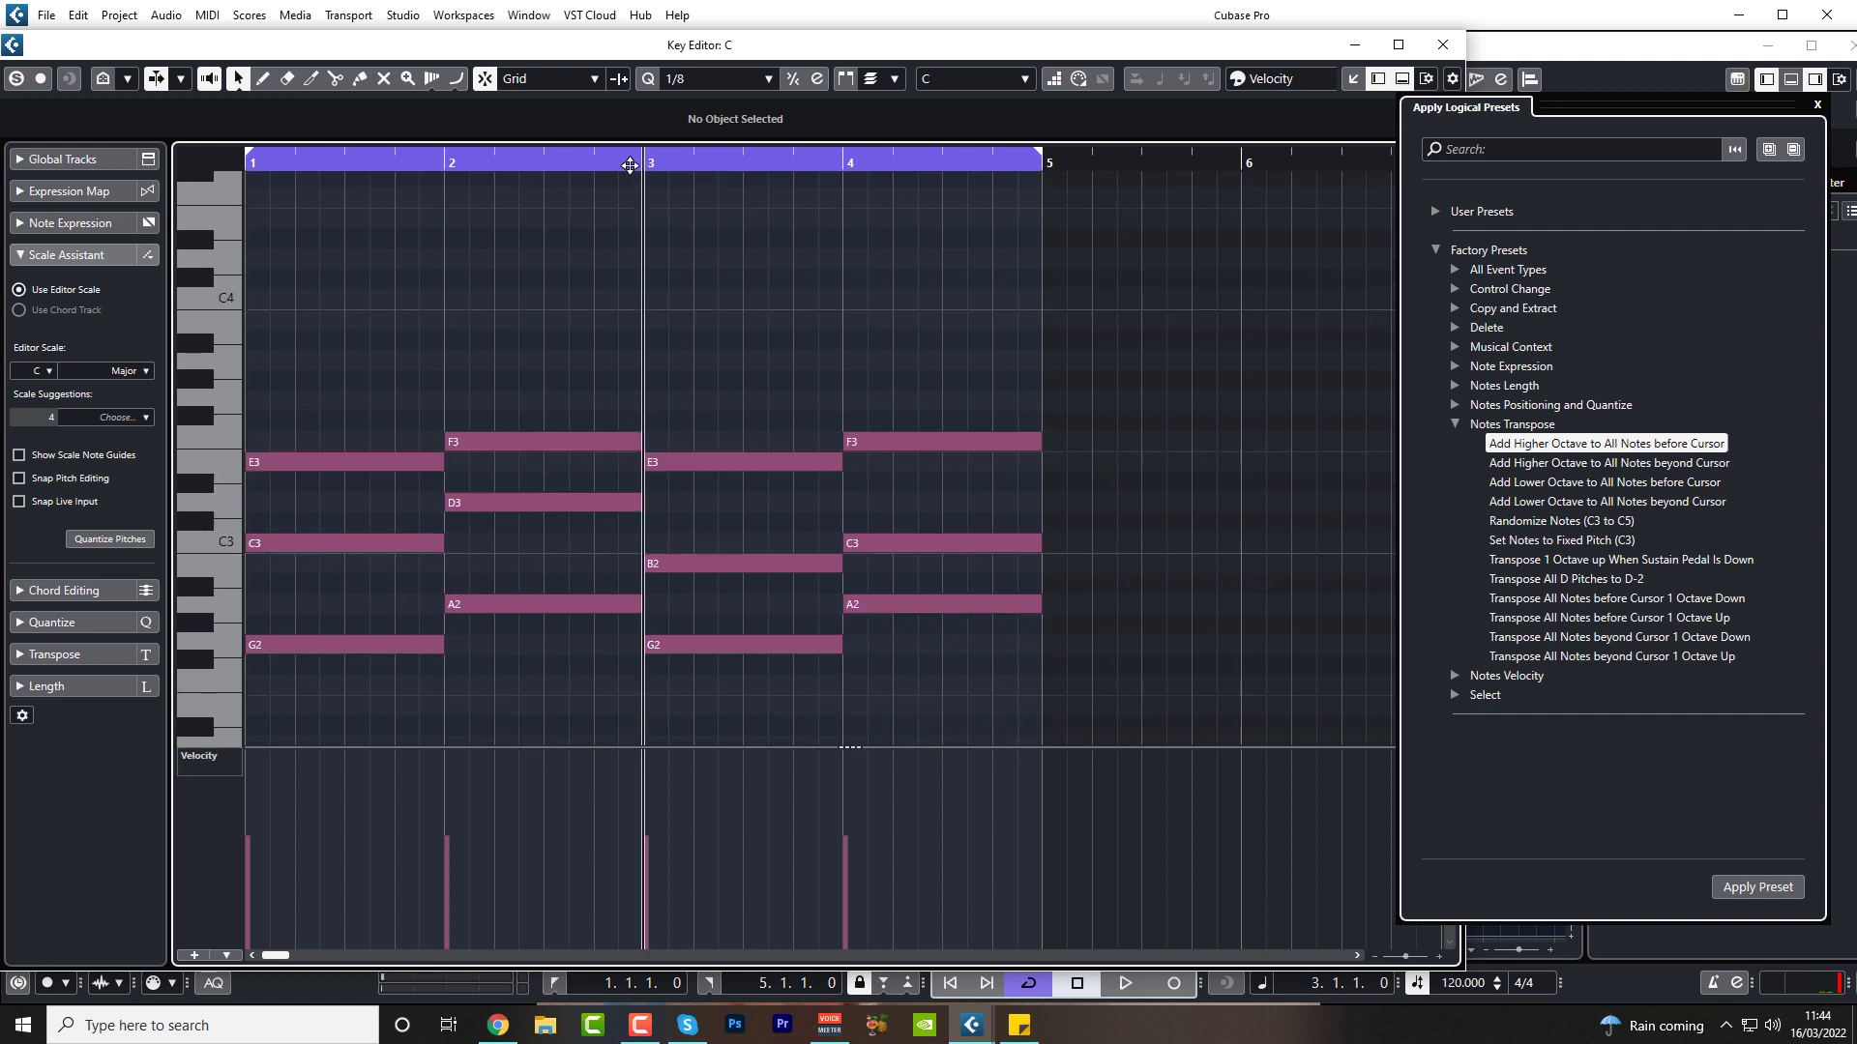
{"action": "left_click", "coordinate": [1752, 896]}
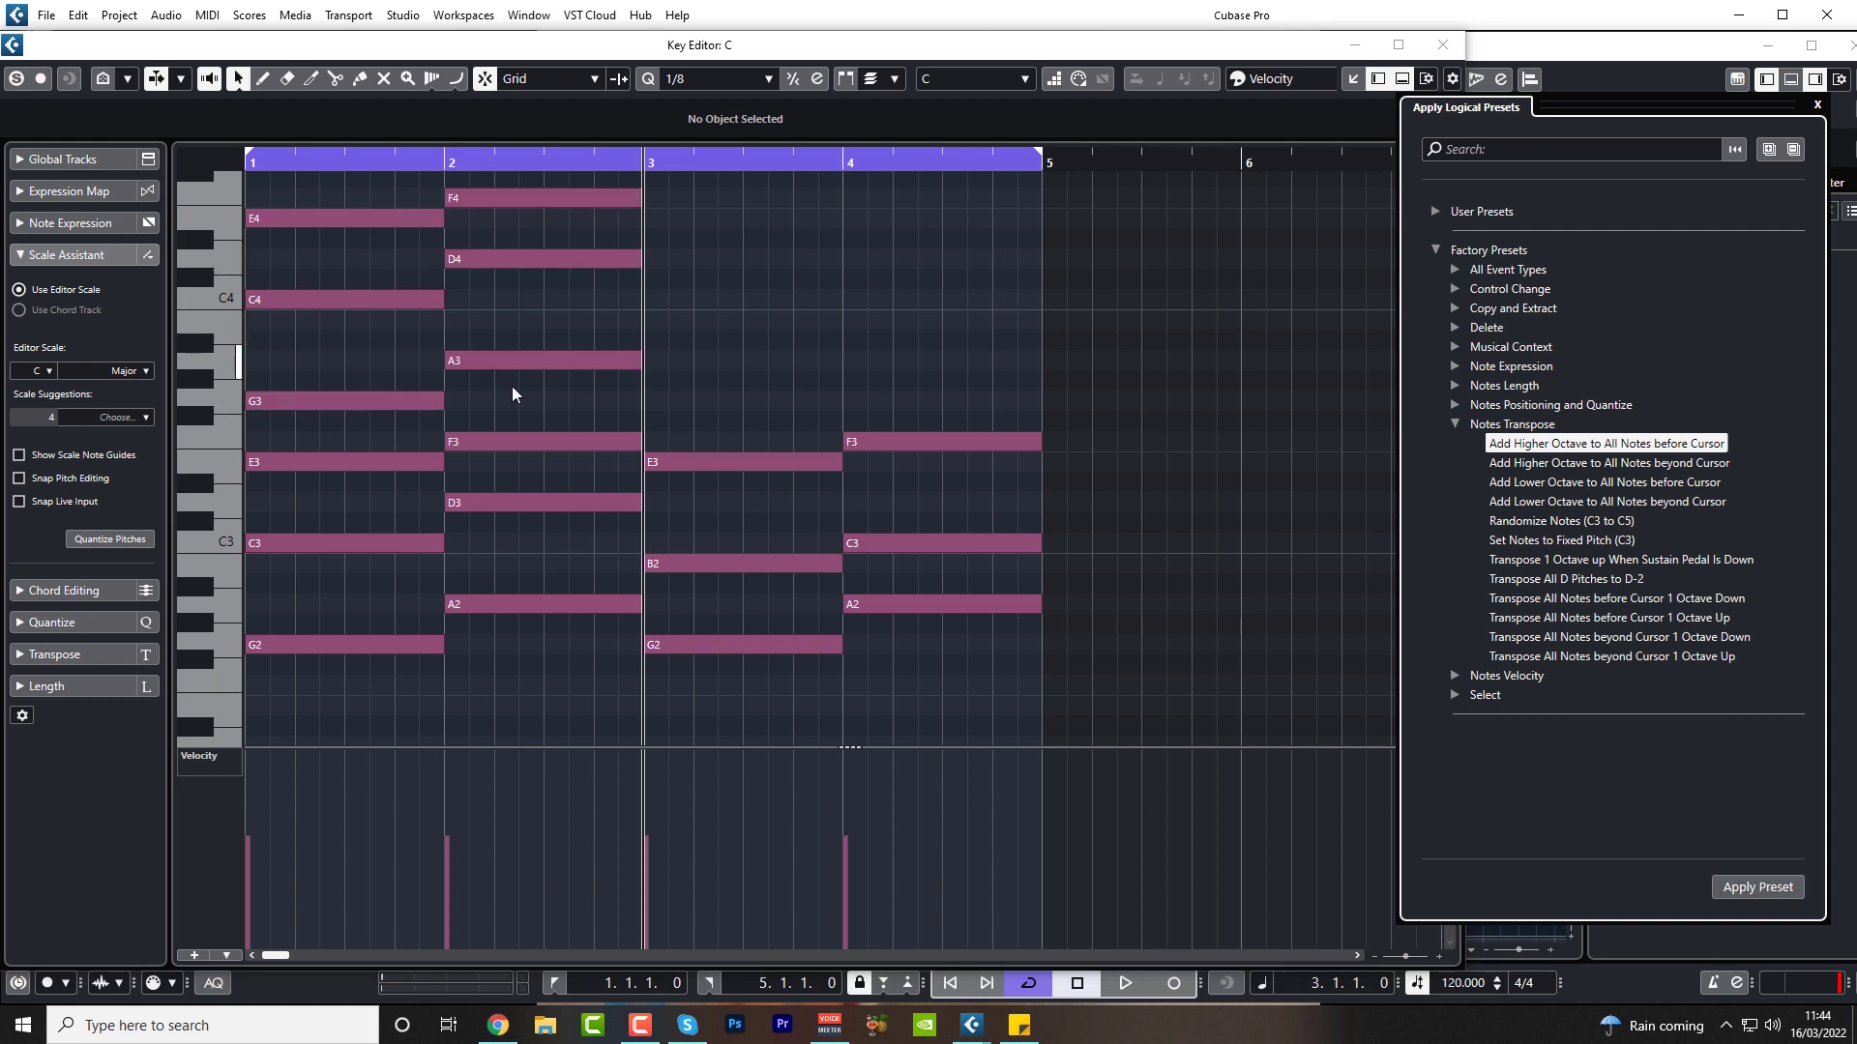
{"action": "key", "text": "ctrl+z"}
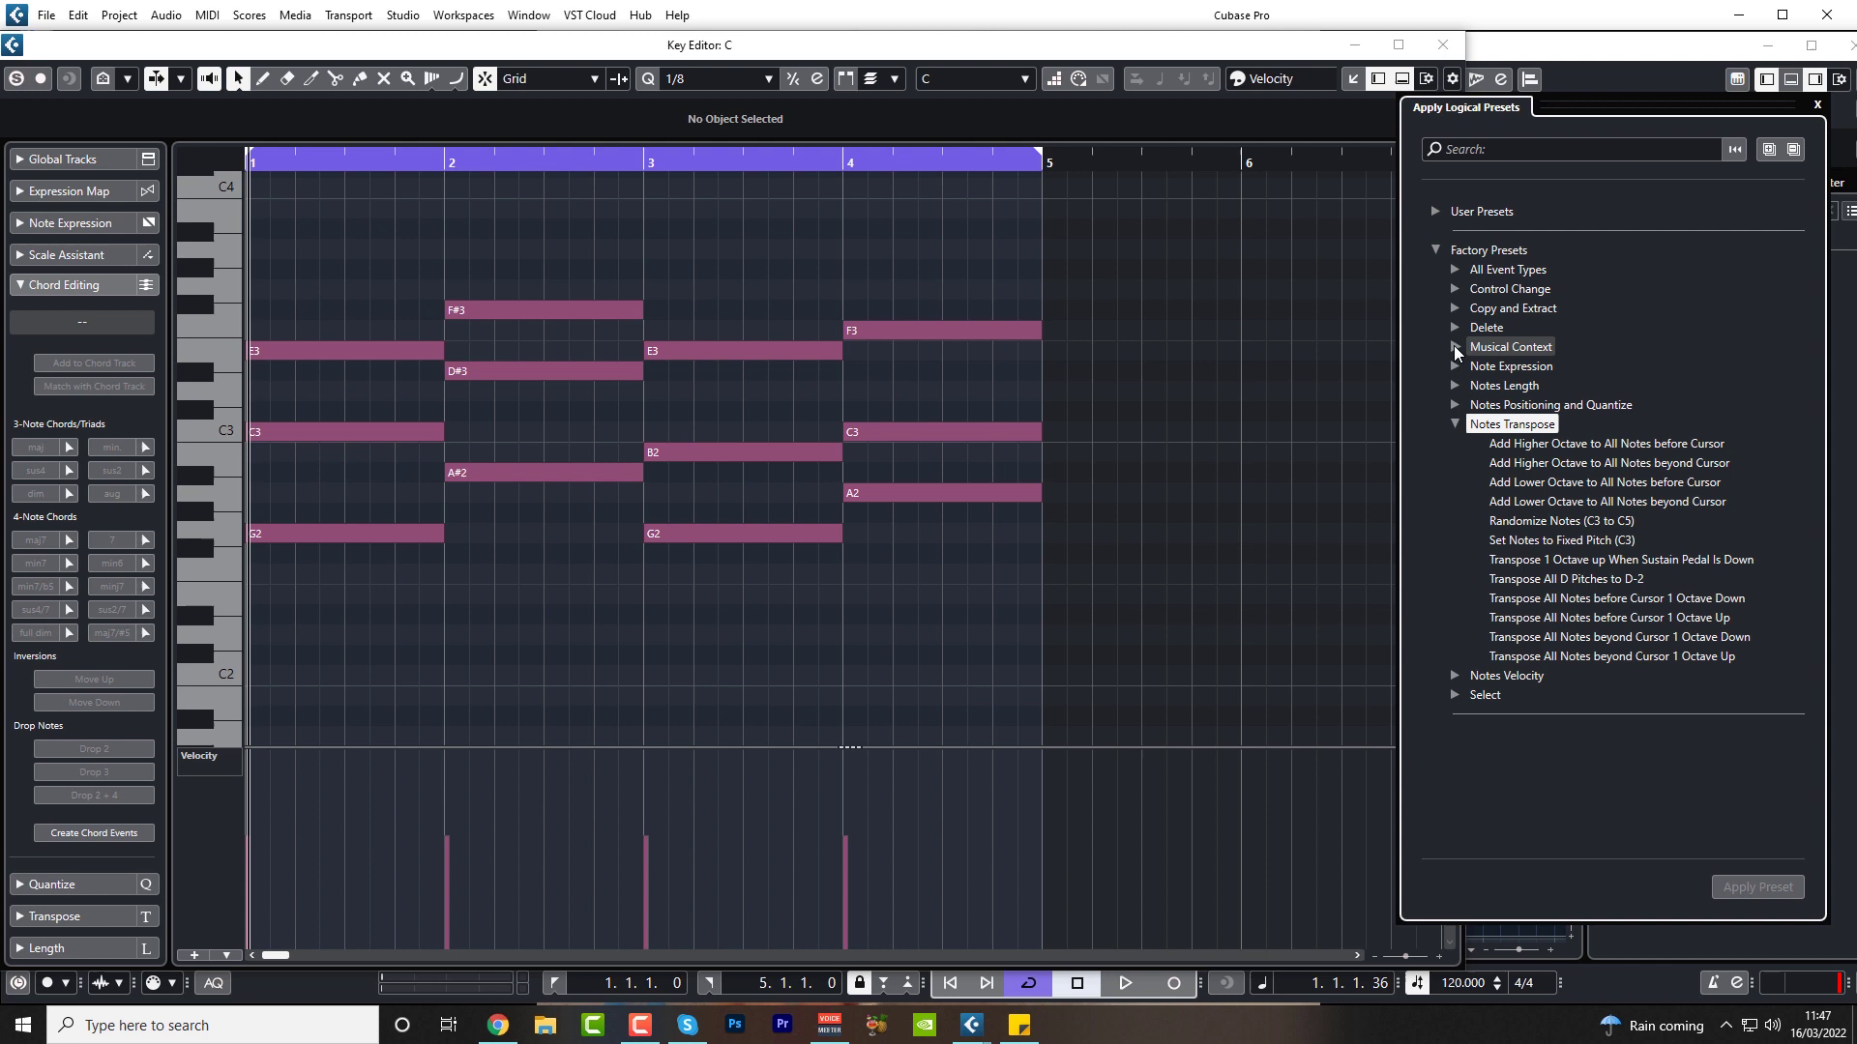
Randomize the lengths of all chord notes around a quarter note
{"action": "left_click", "coordinate": [1456, 348]}
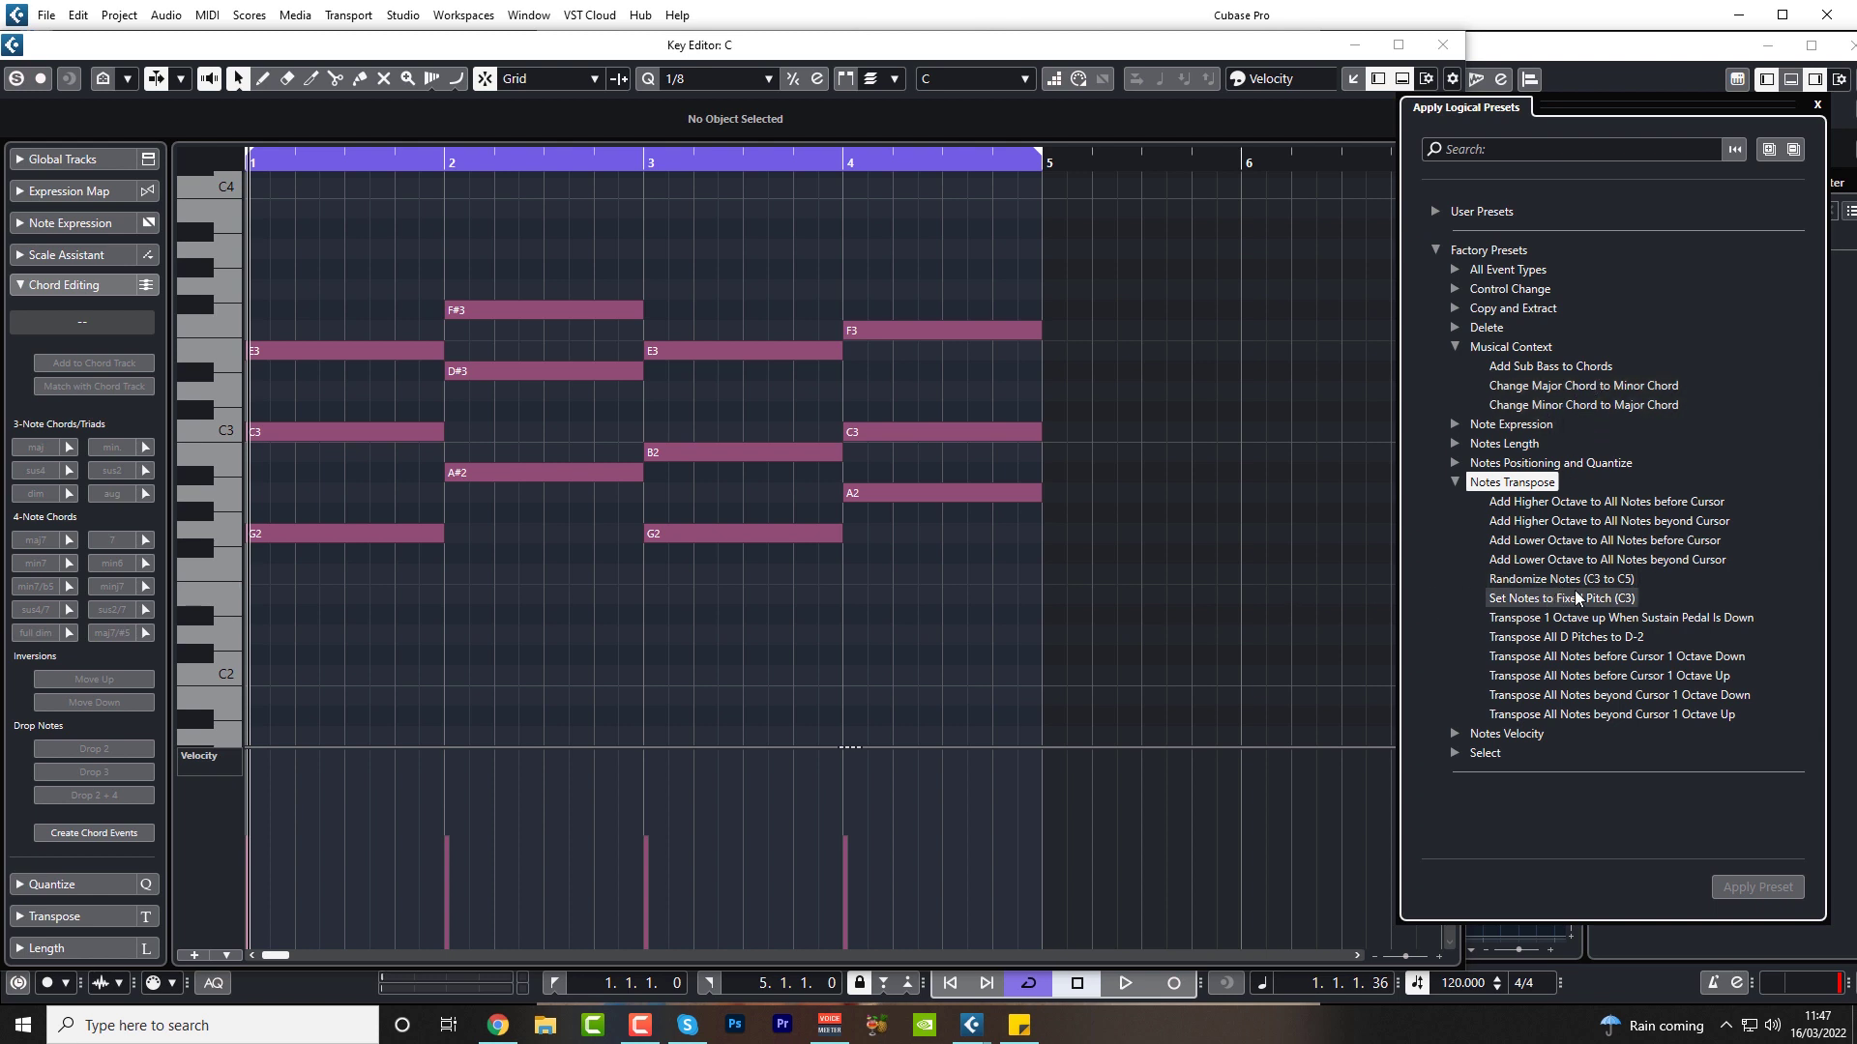
{"action": "left_click", "coordinate": [1454, 443]}
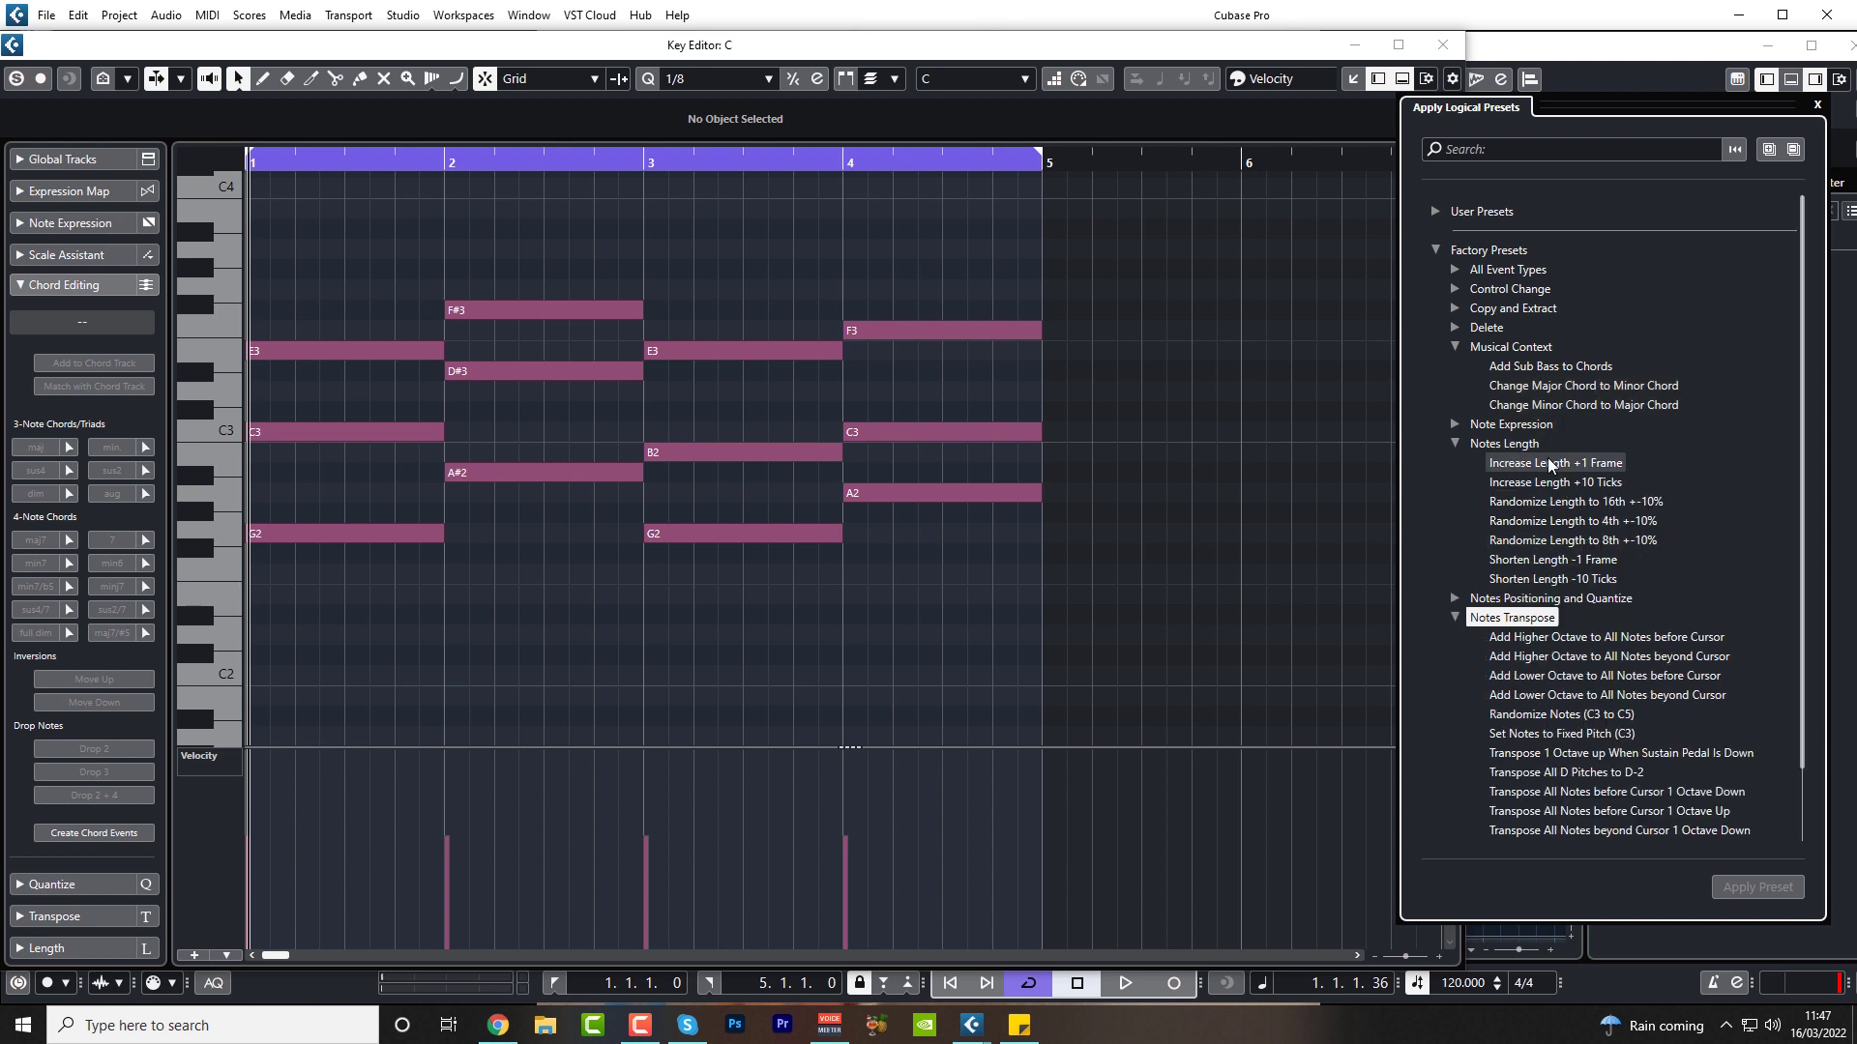
{"action": "left_click", "coordinate": [1575, 520]}
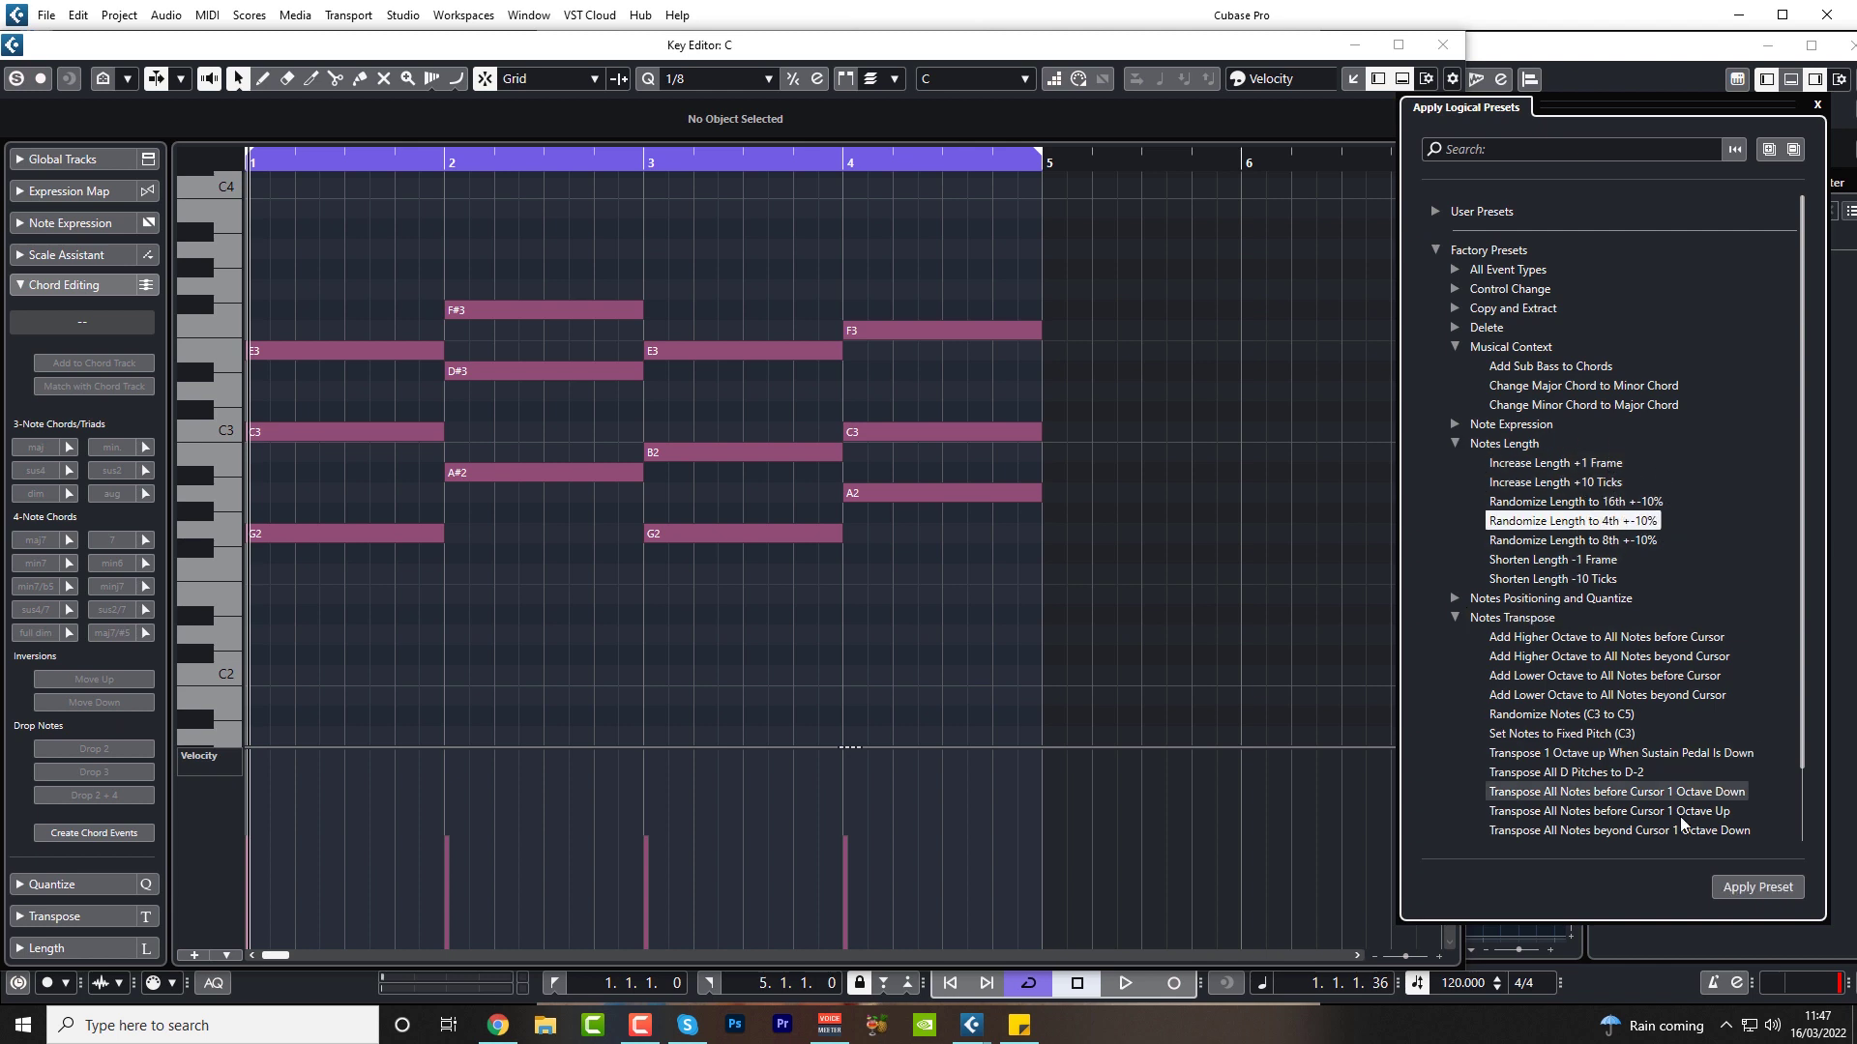
{"action": "left_click", "coordinate": [1755, 888]}
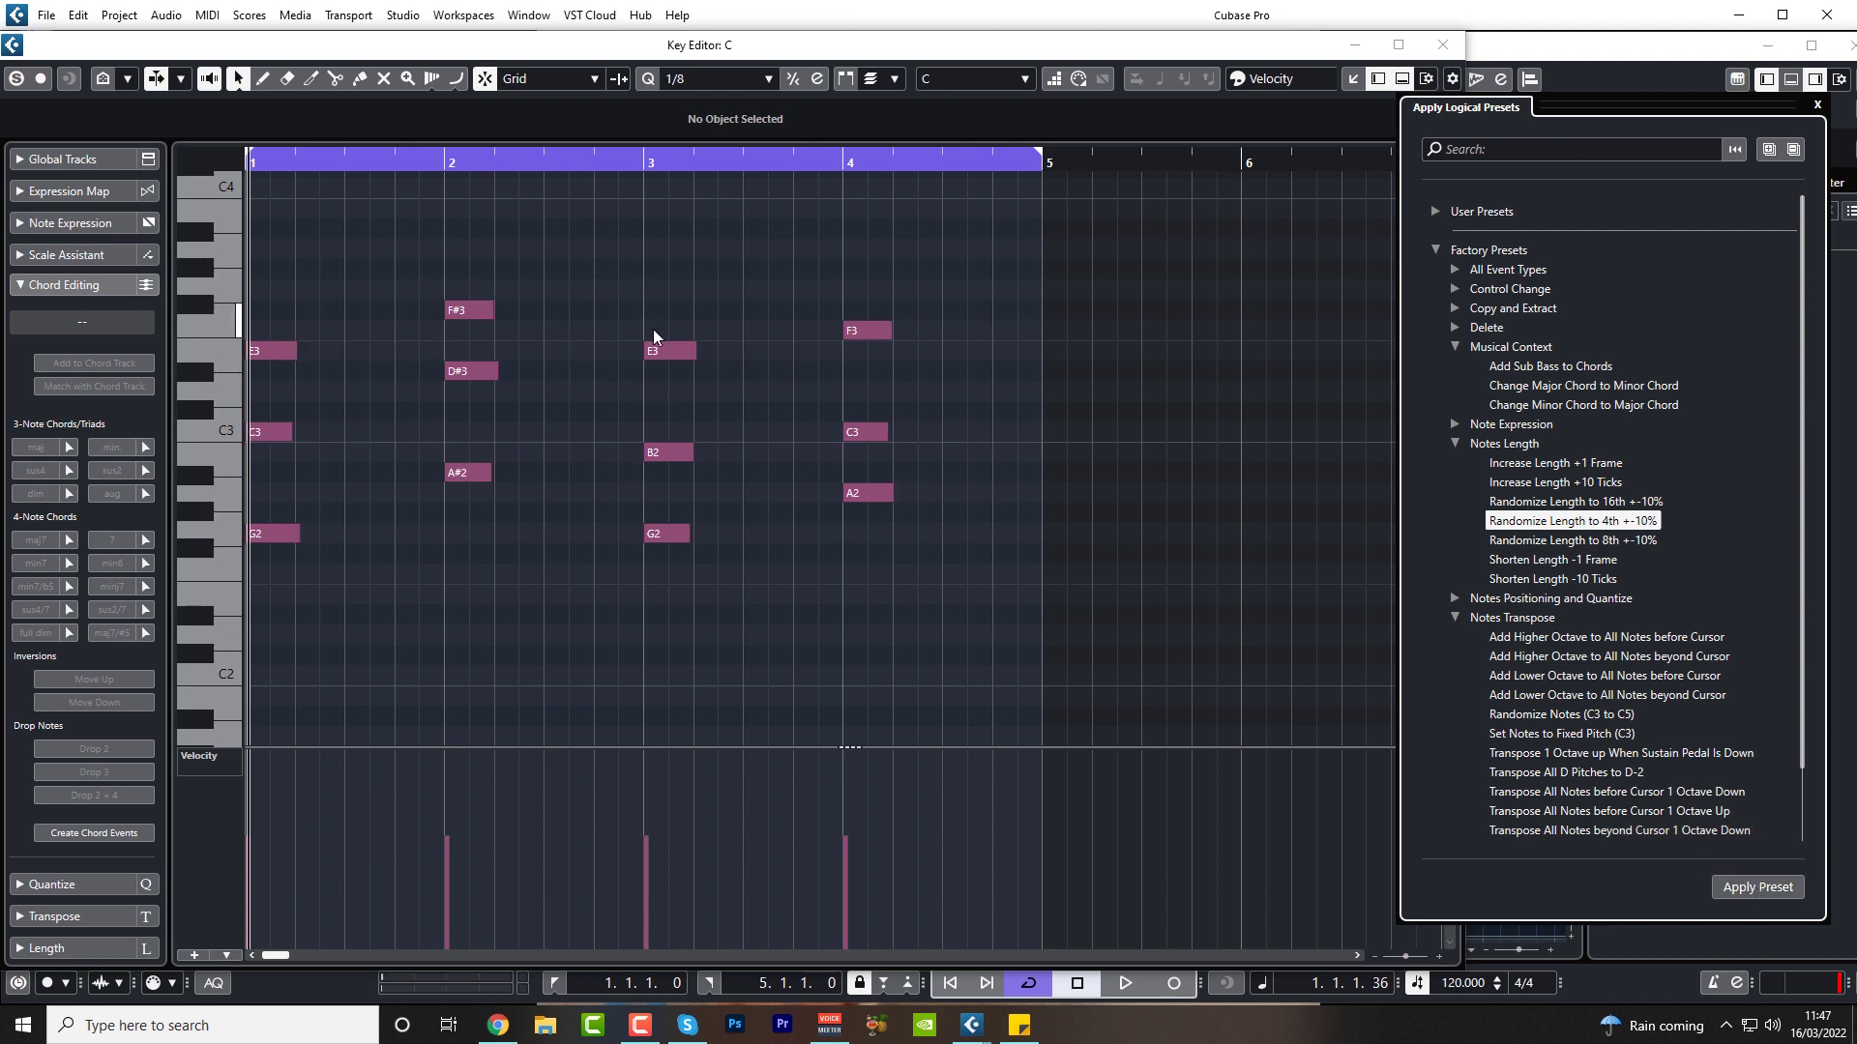
Shorten all chord notes by one frame, four times over
{"action": "key", "text": "h"}
{"action": "key", "text": "h"}
{"action": "key", "text": "h"}
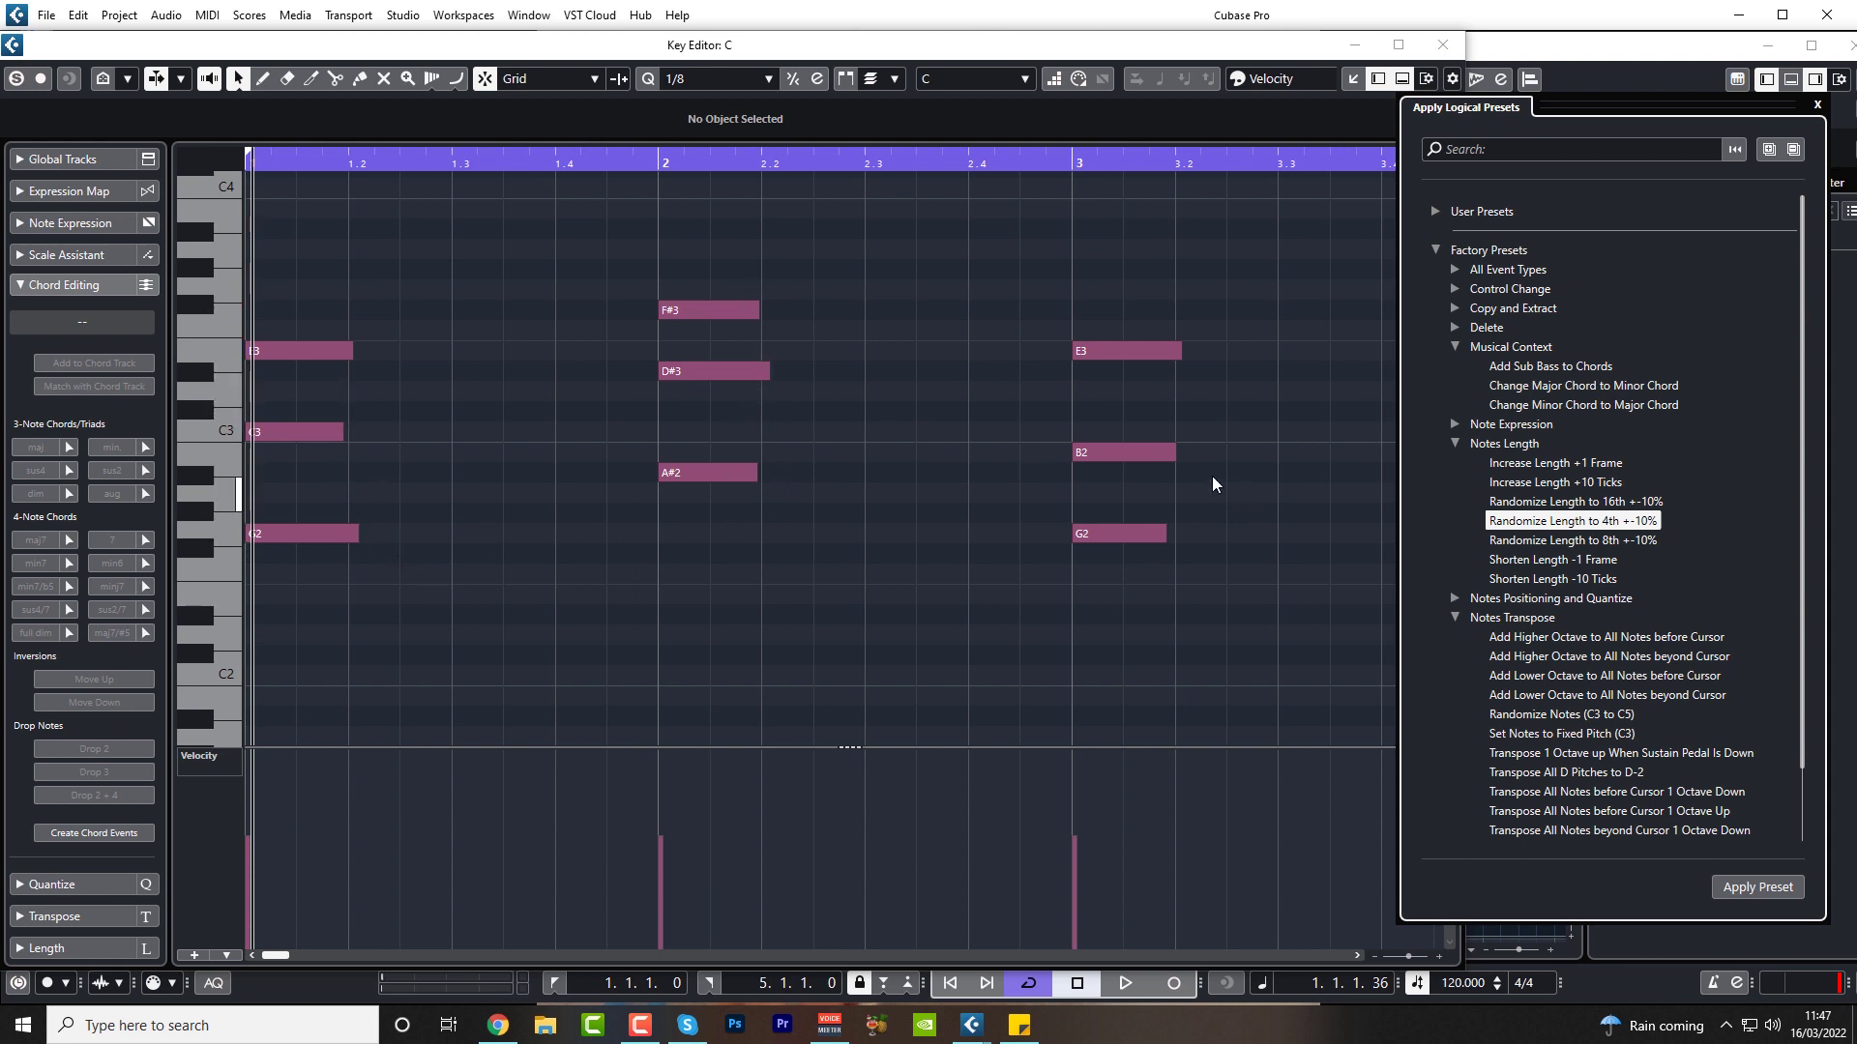
{"action": "left_click", "coordinate": [1534, 559]}
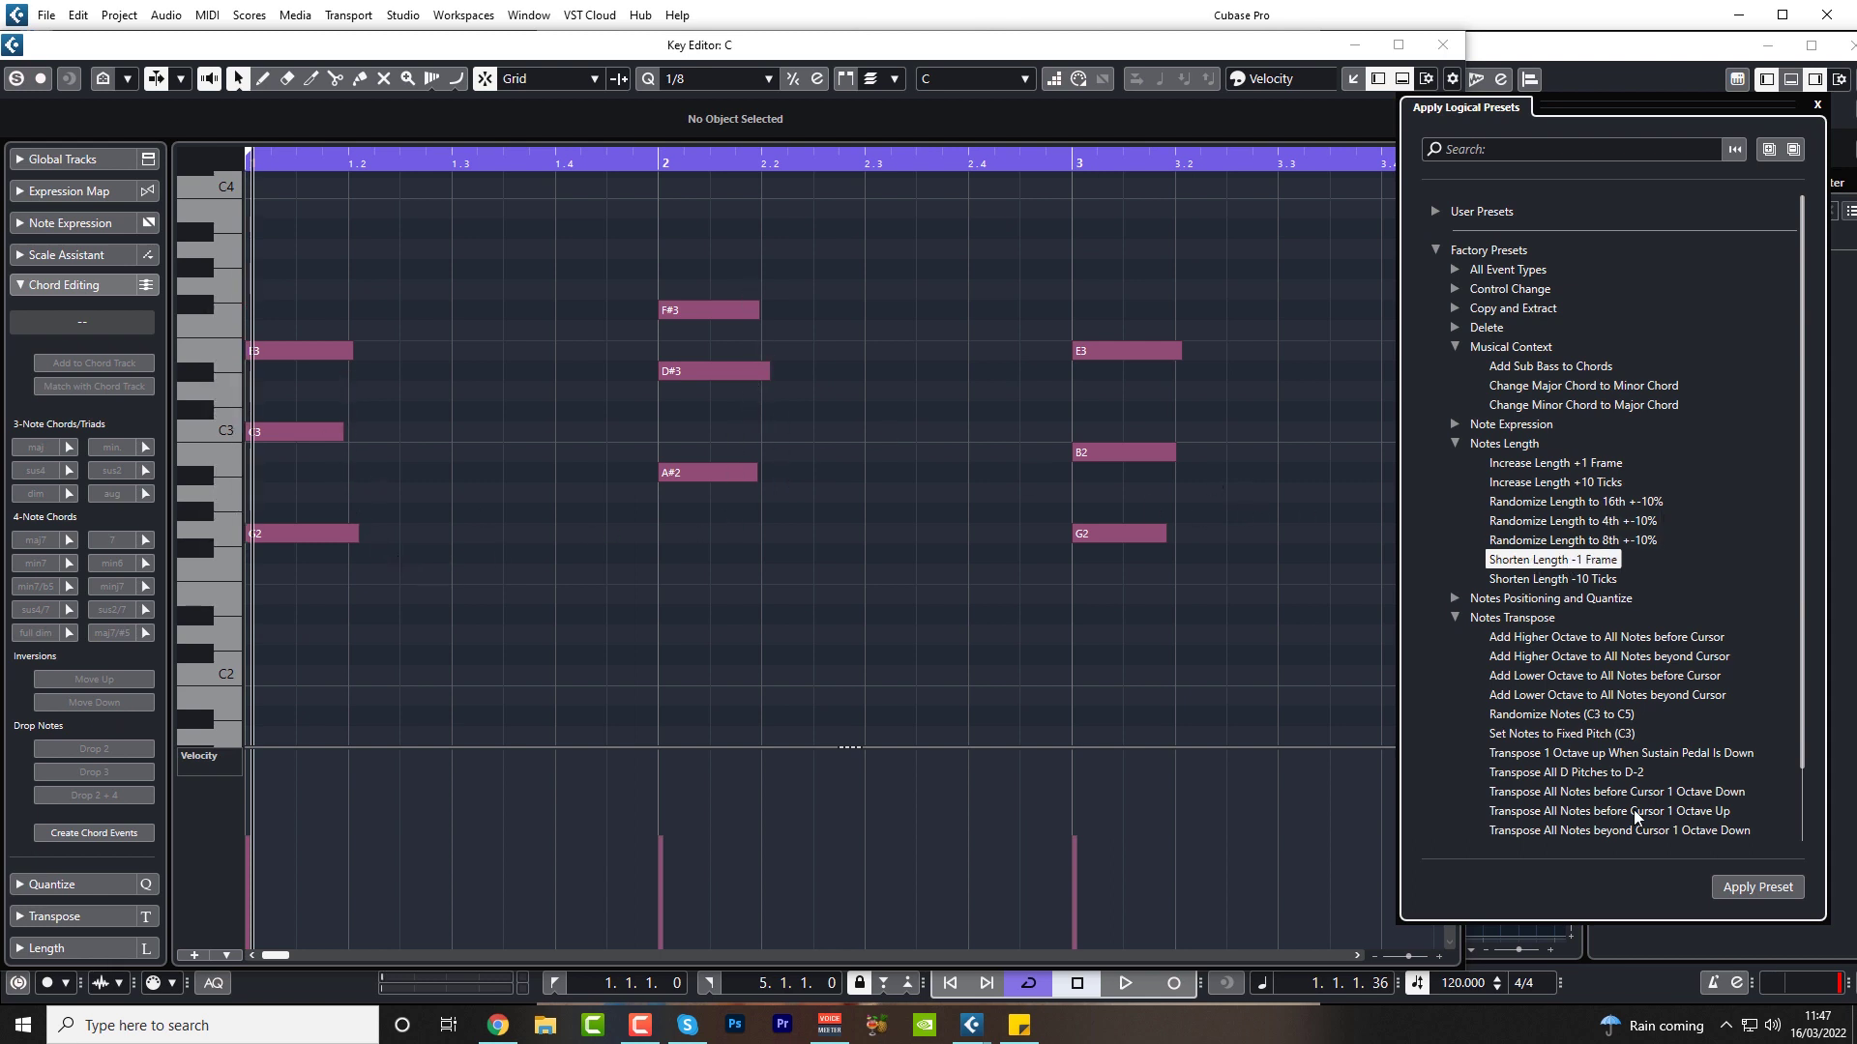
{"action": "left_click", "coordinate": [1755, 891]}
{"action": "left_click", "coordinate": [1753, 890]}
{"action": "left_click", "coordinate": [1751, 891]}
{"action": "left_click", "coordinate": [1749, 892]}
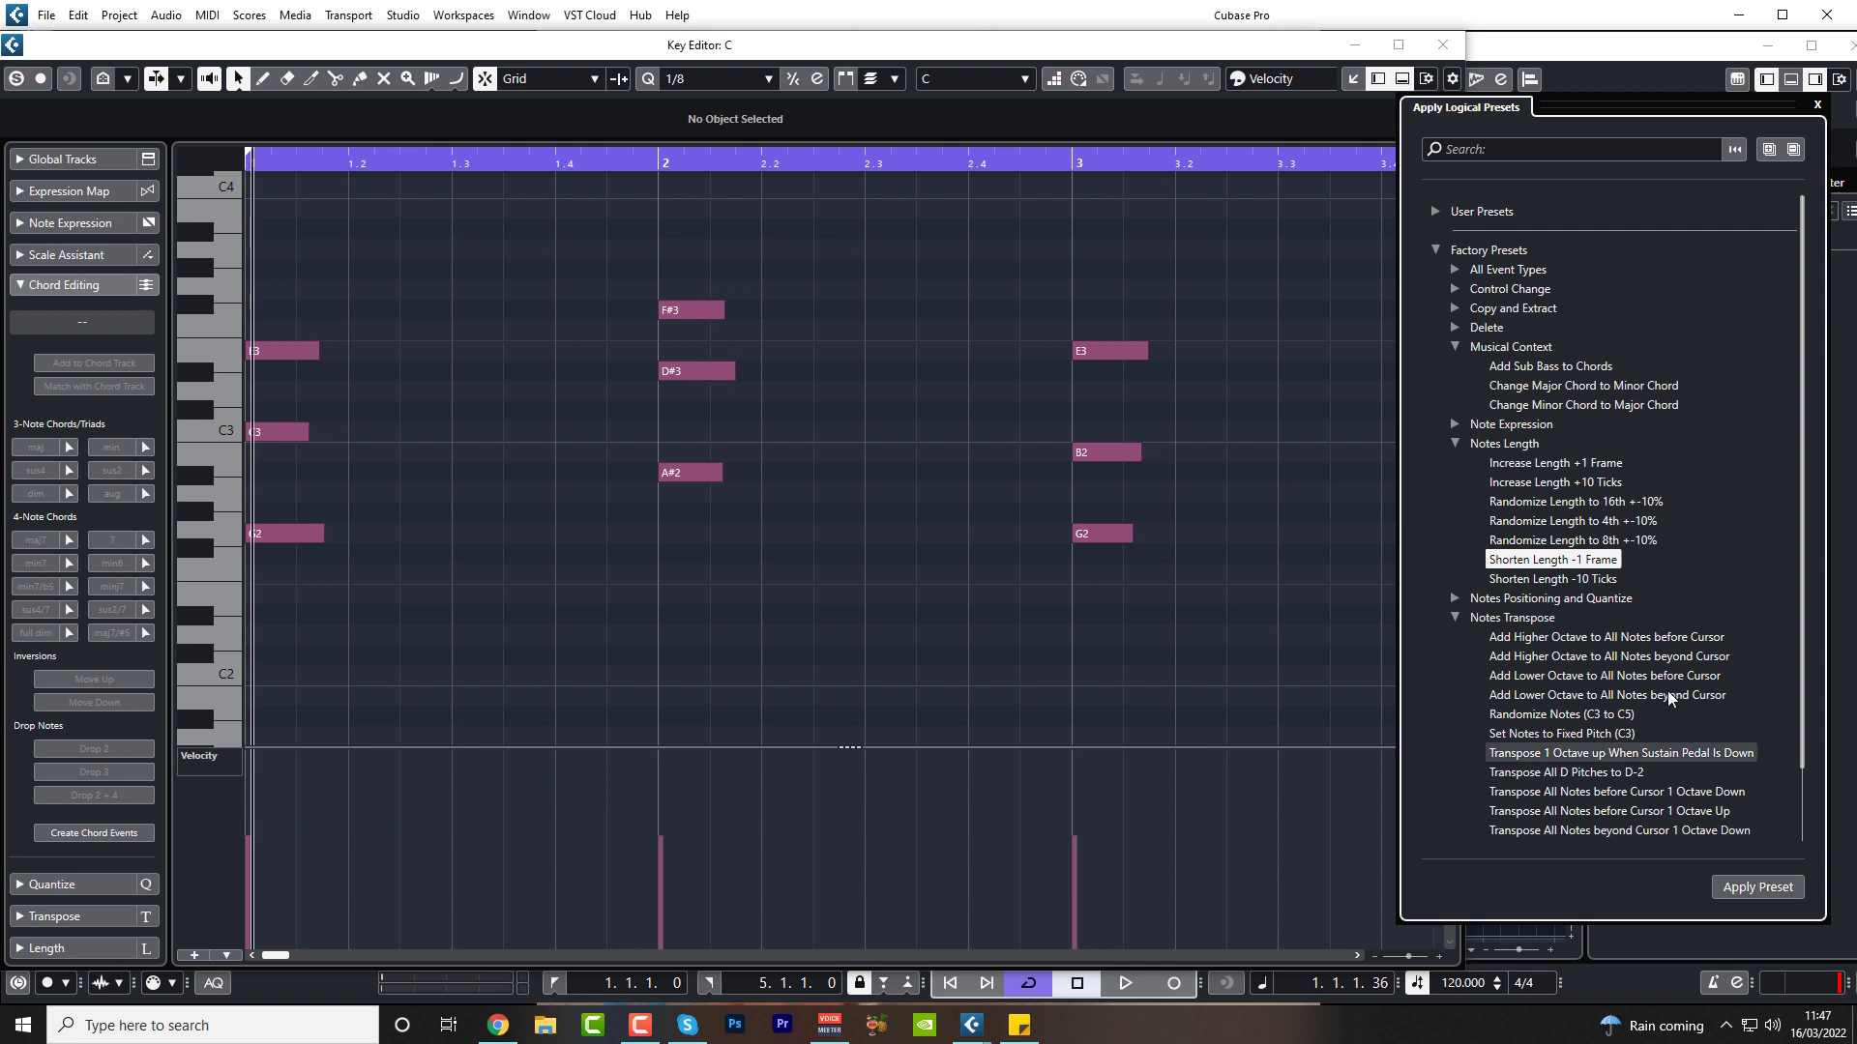
Apply Increase Length +1 Frame four times to lengthen the chord notes
{"action": "left_click", "coordinate": [1541, 465]}
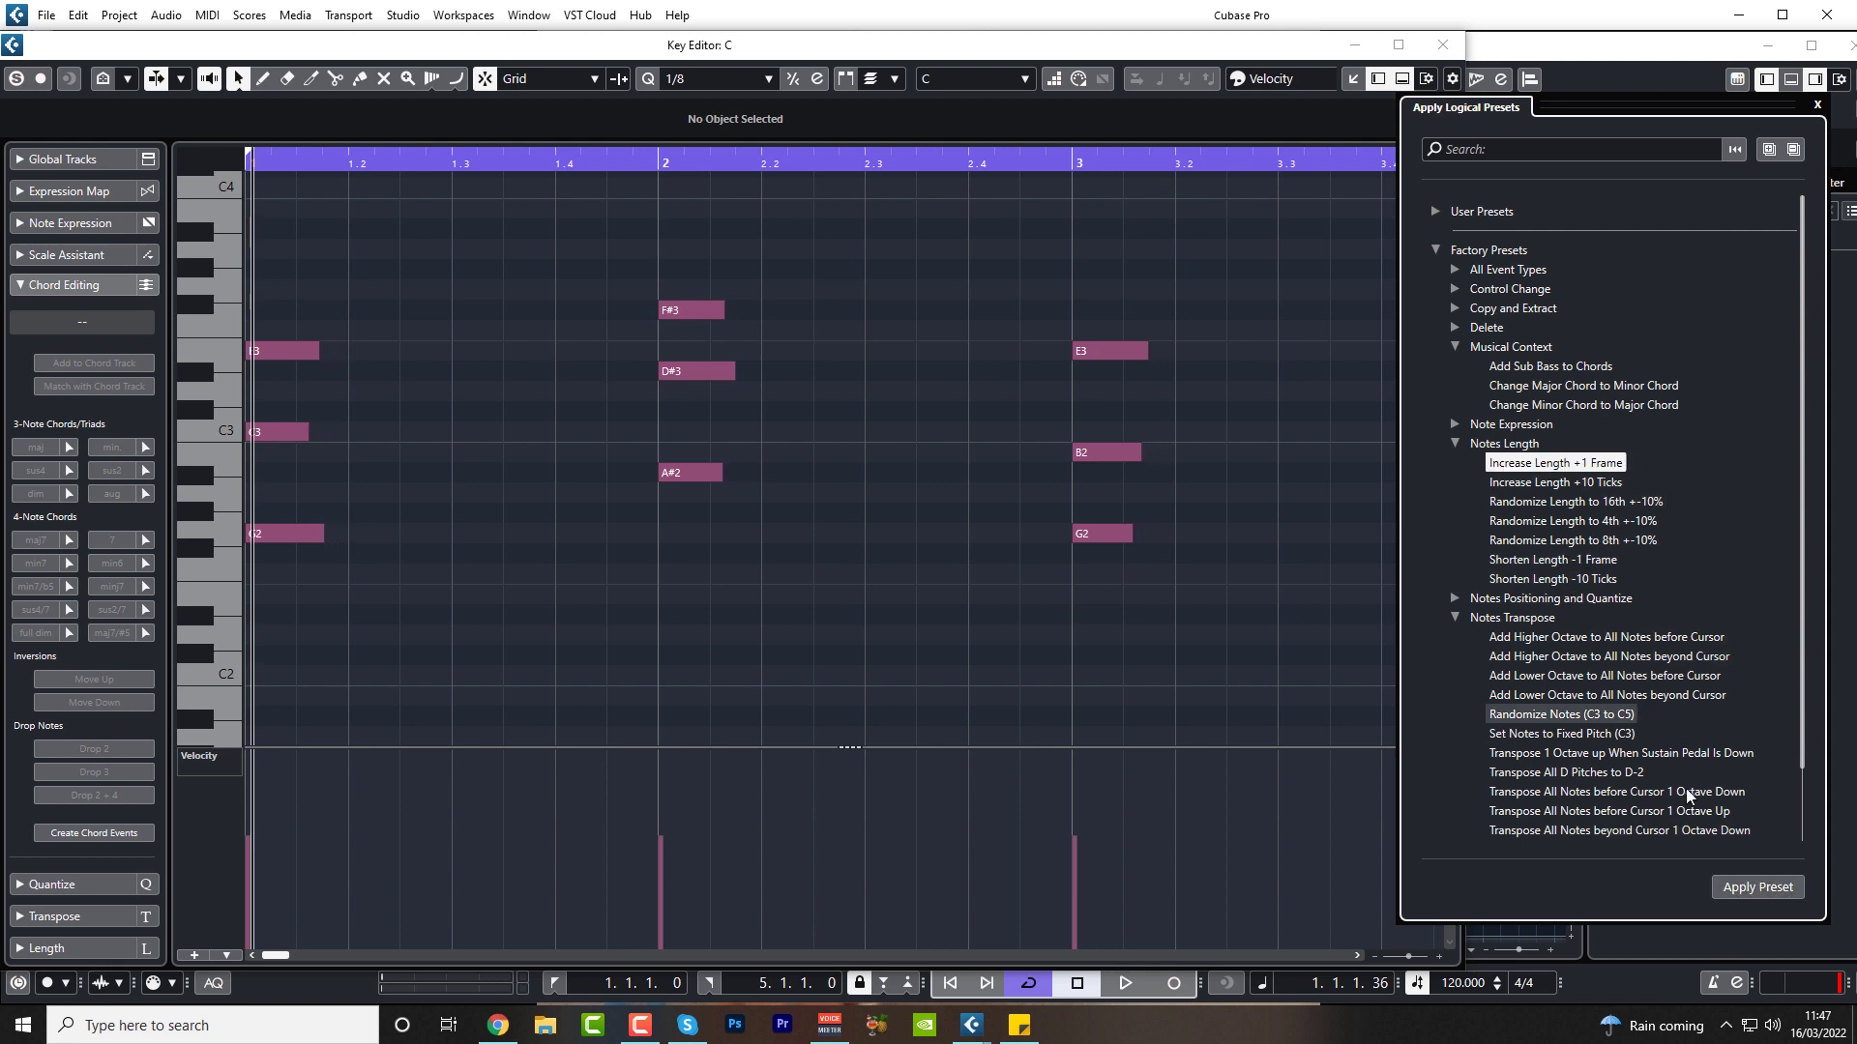
{"action": "left_click", "coordinate": [1763, 890]}
{"action": "left_click", "coordinate": [1762, 887]}
{"action": "left_click", "coordinate": [1762, 888]}
{"action": "left_click", "coordinate": [1761, 888]}
{"action": "left_click", "coordinate": [1761, 887]}
{"action": "left_click", "coordinate": [1761, 888]}
{"action": "left_click", "coordinate": [1456, 423]}
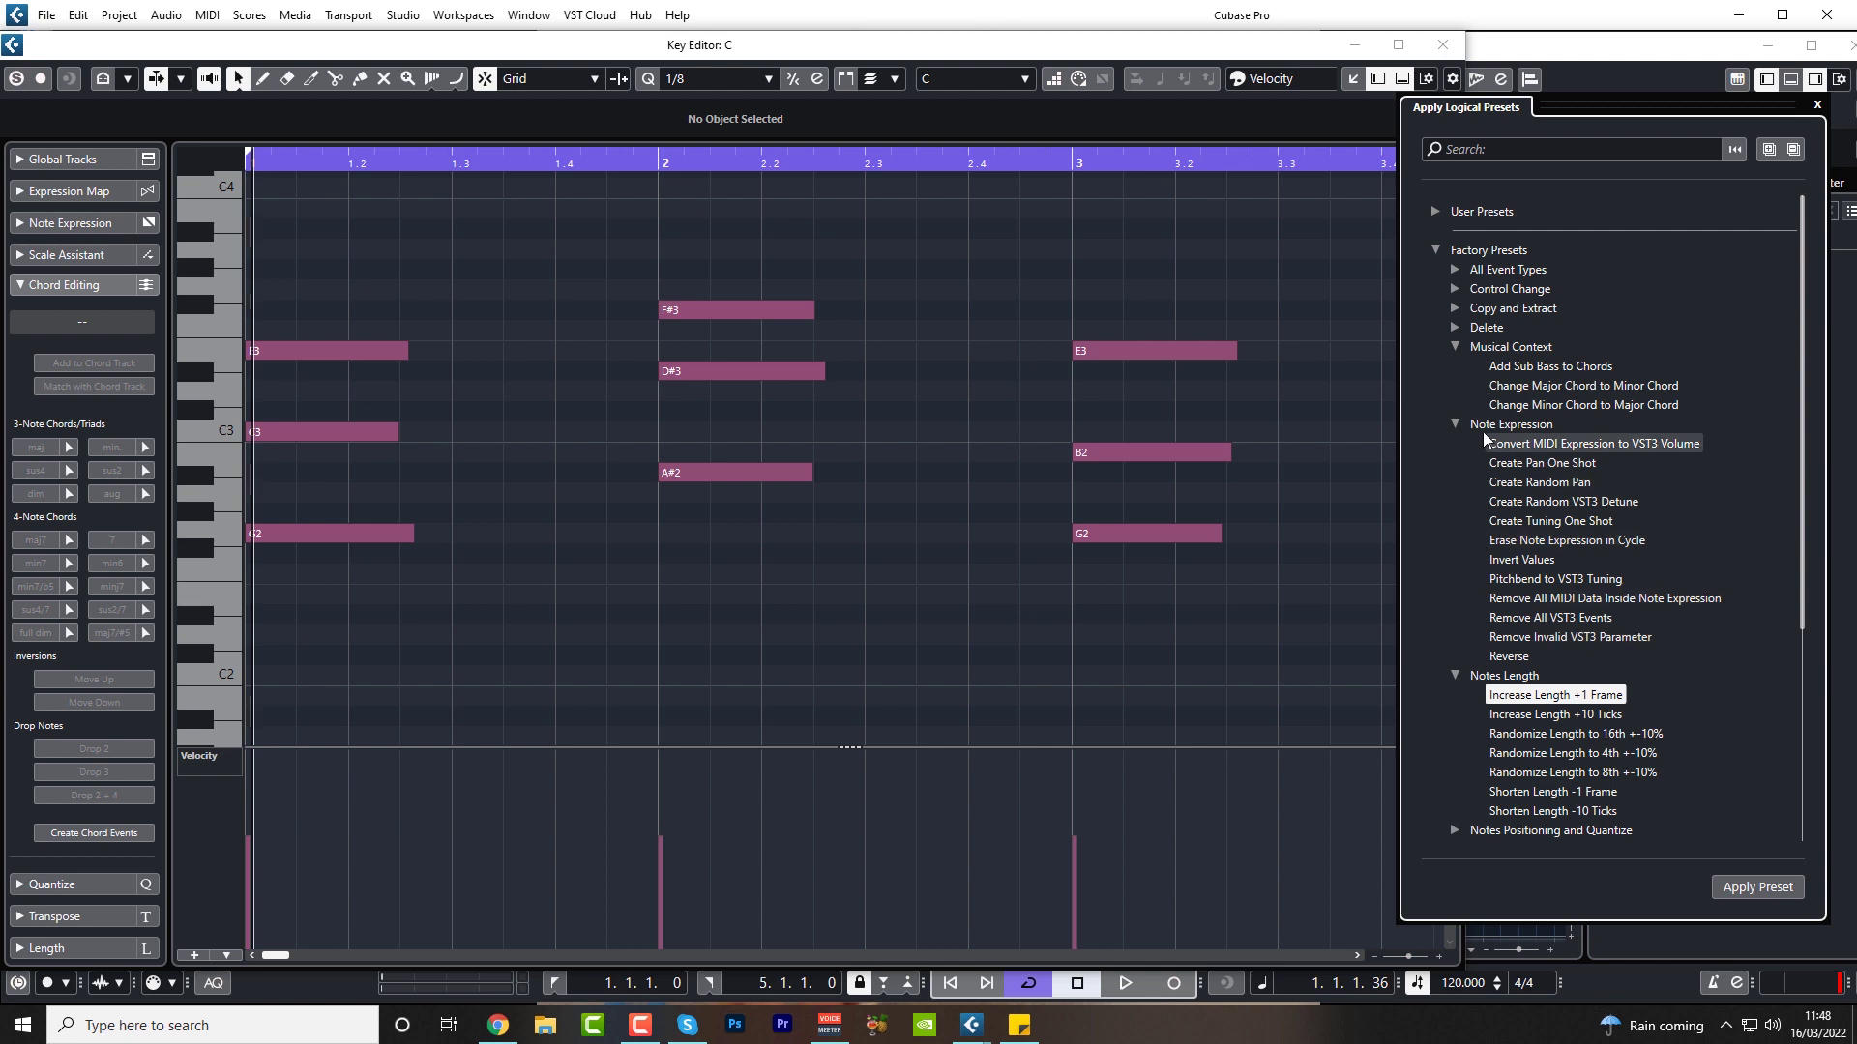
Open the Groove Agent drum part and apply Extract Kick Drum (C1) to New Track
{"action": "left_click", "coordinate": [1456, 424]}
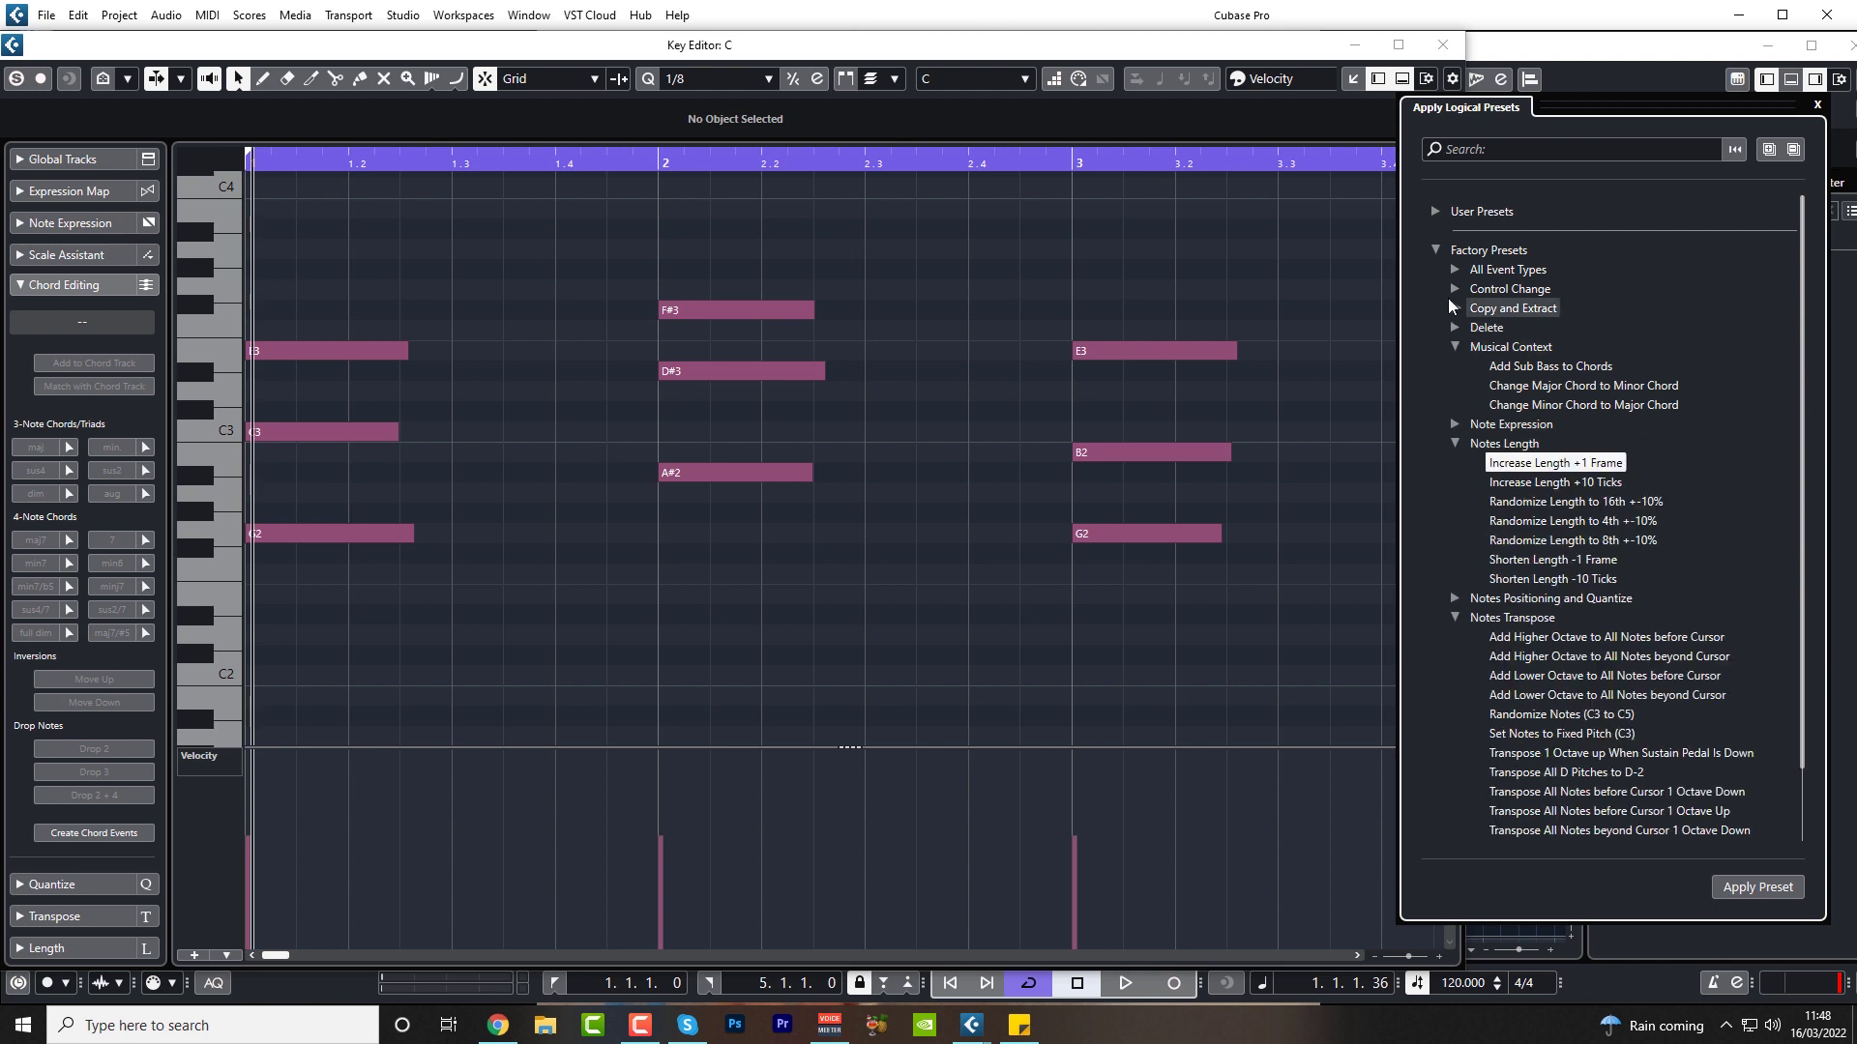
{"action": "left_click", "coordinate": [1449, 308]}
{"action": "left_click", "coordinate": [1457, 308]}
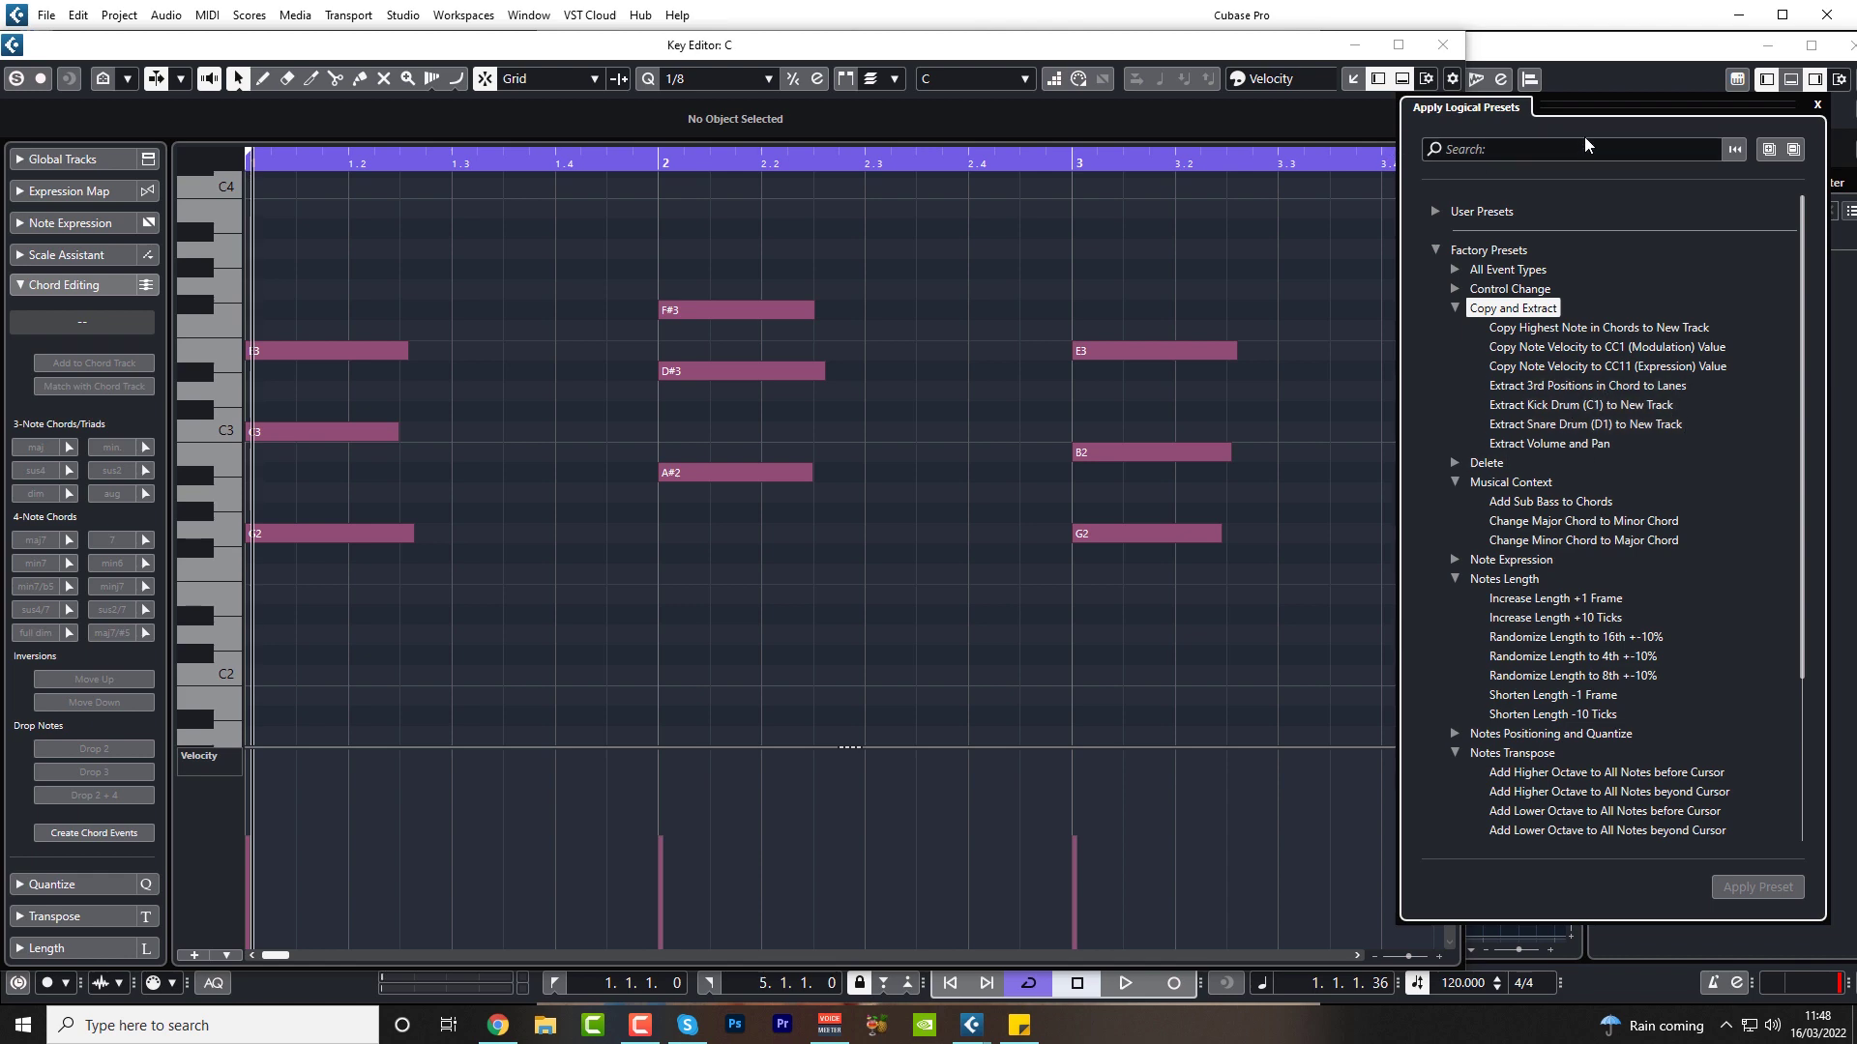
{"action": "left_click", "coordinate": [1442, 44]}
{"action": "double_click", "coordinate": [722, 393]}
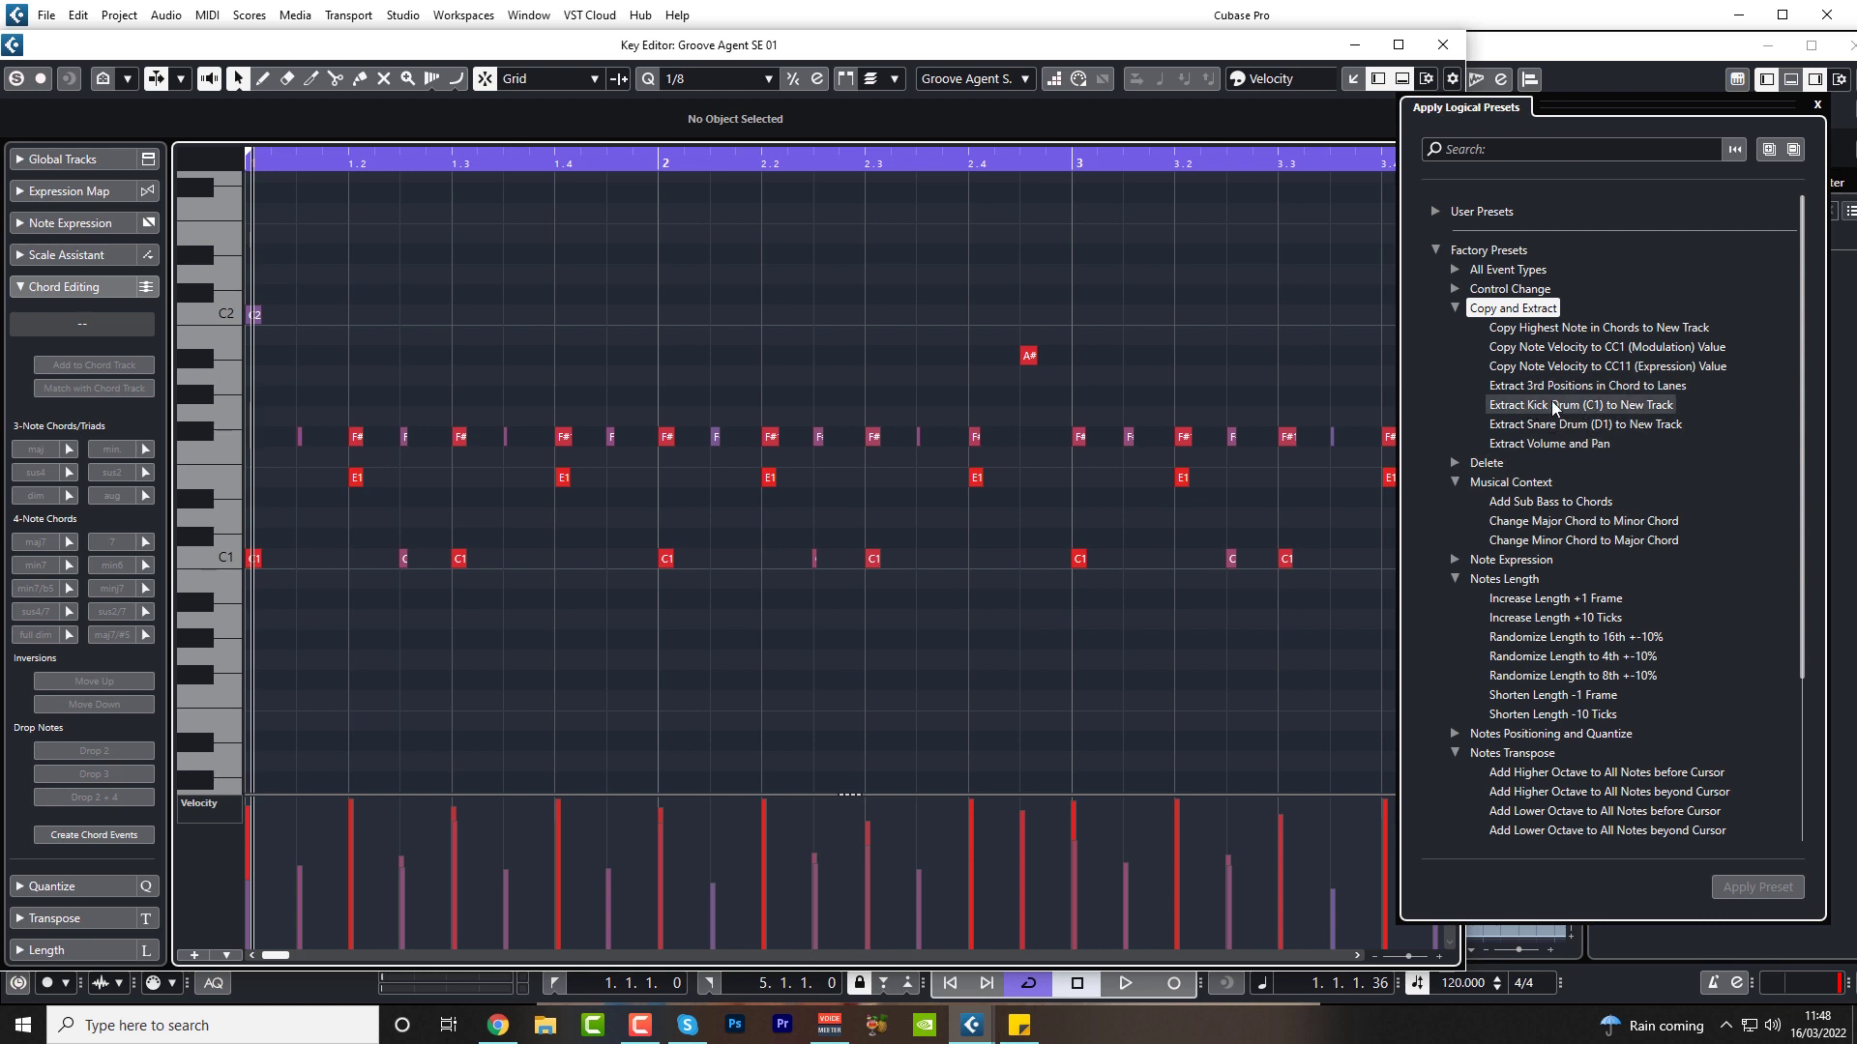
{"action": "left_click_drag", "start_coordinate": [924, 572], "coordinate": [397, 546]}
{"action": "left_click", "coordinate": [627, 617]}
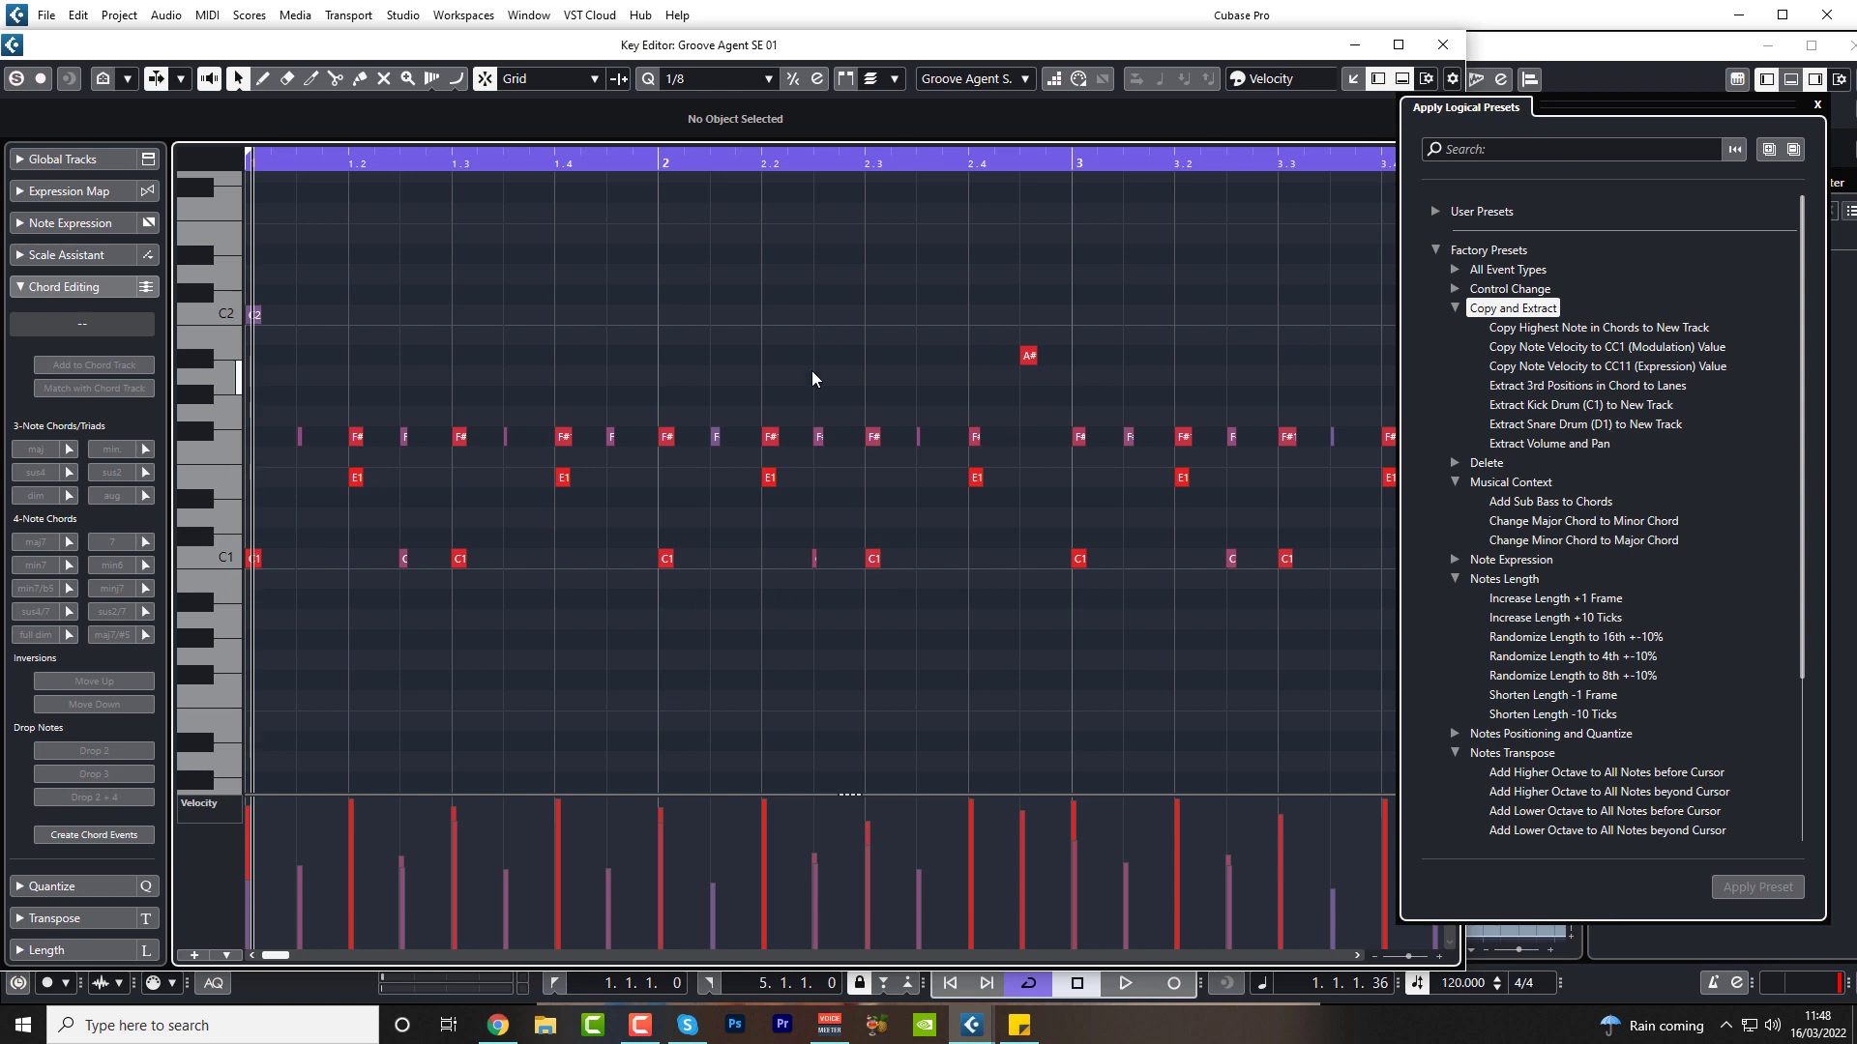
{"action": "left_click", "coordinate": [1578, 404]}
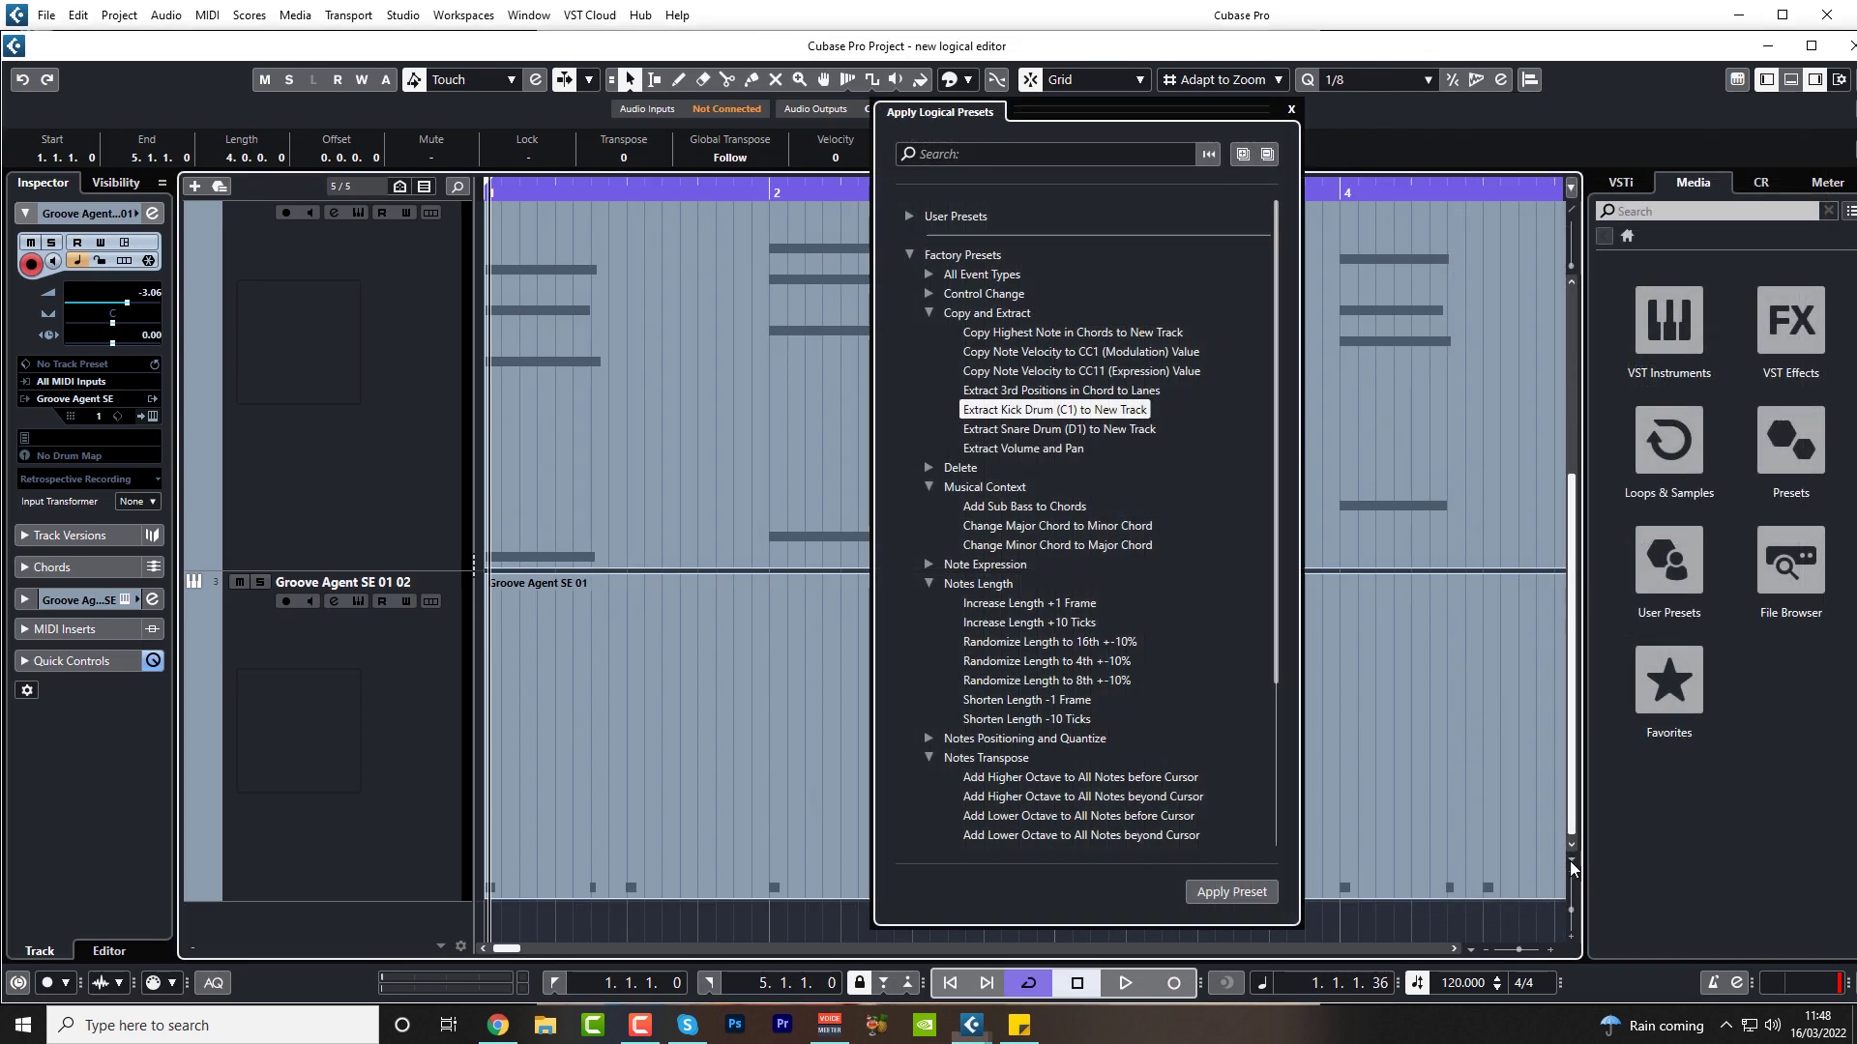
Zoom tracks to 3 rows and inspect the extracted C1 kick notes on the new track
{"action": "left_click", "coordinate": [1573, 864]}
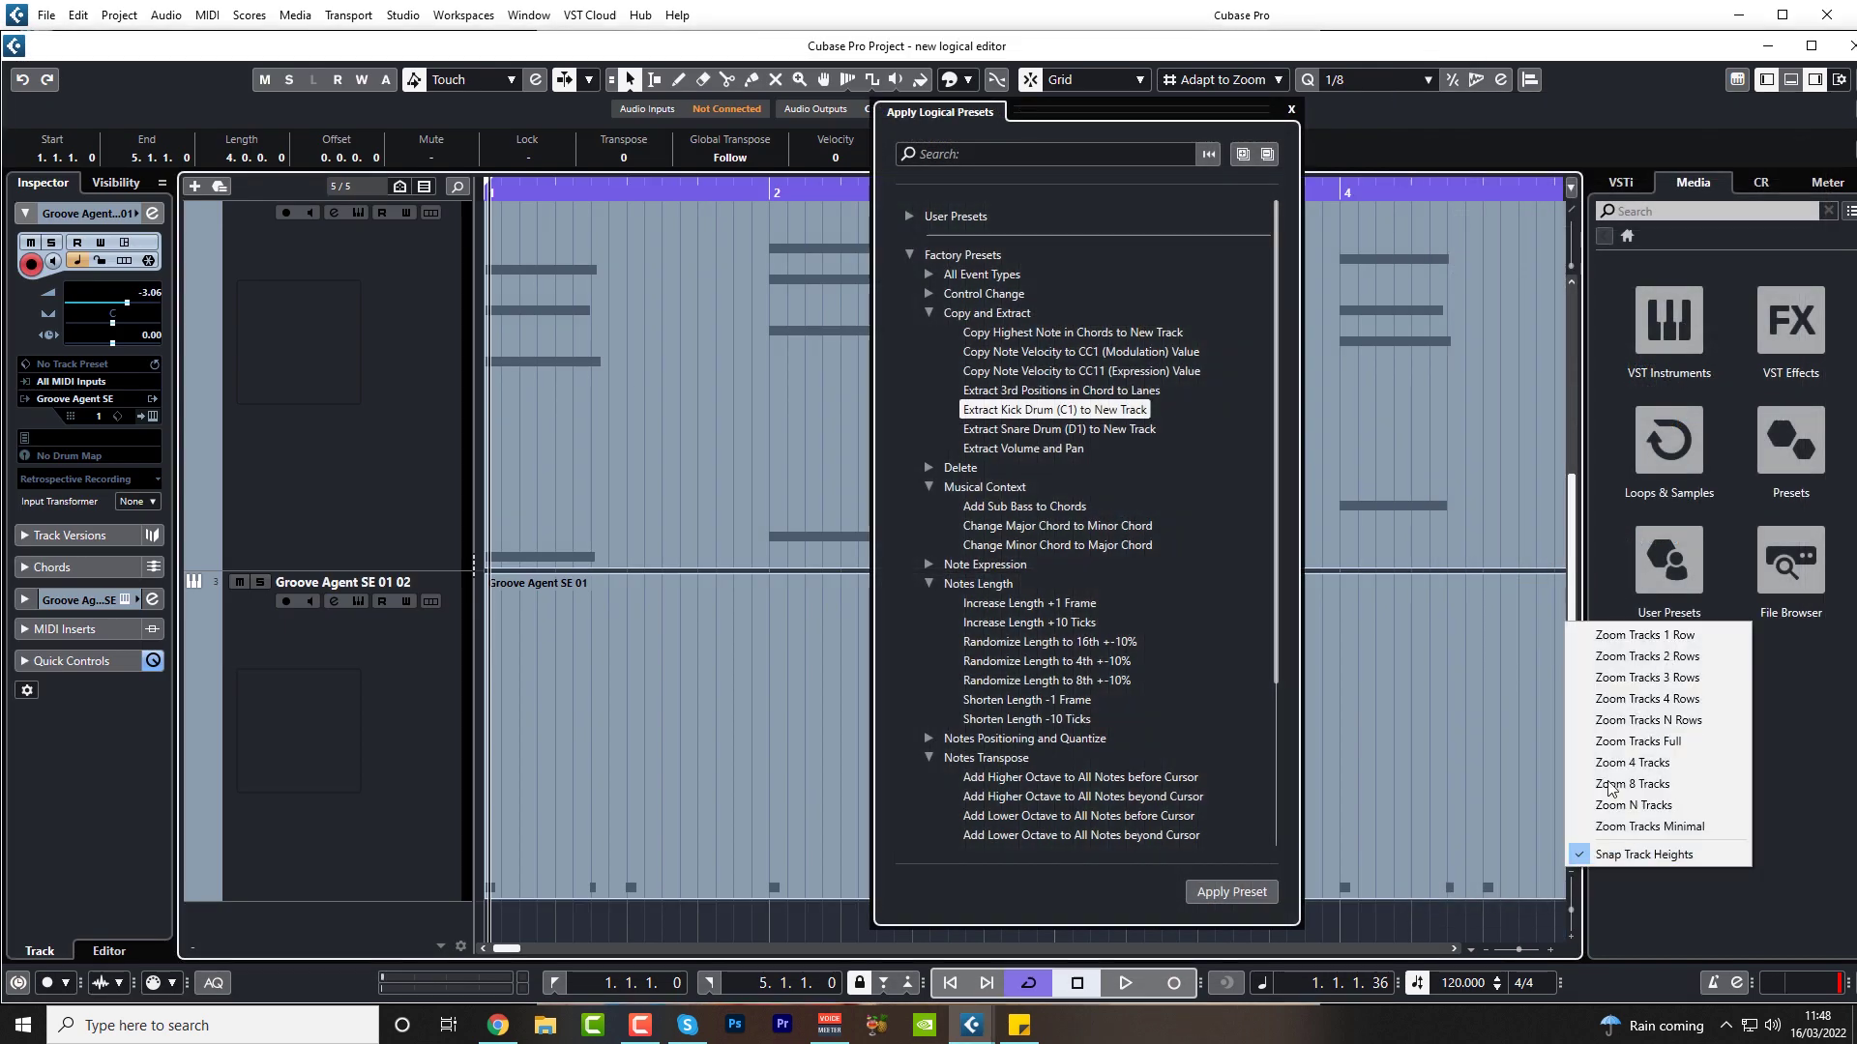
{"action": "left_click", "coordinate": [1630, 679]}
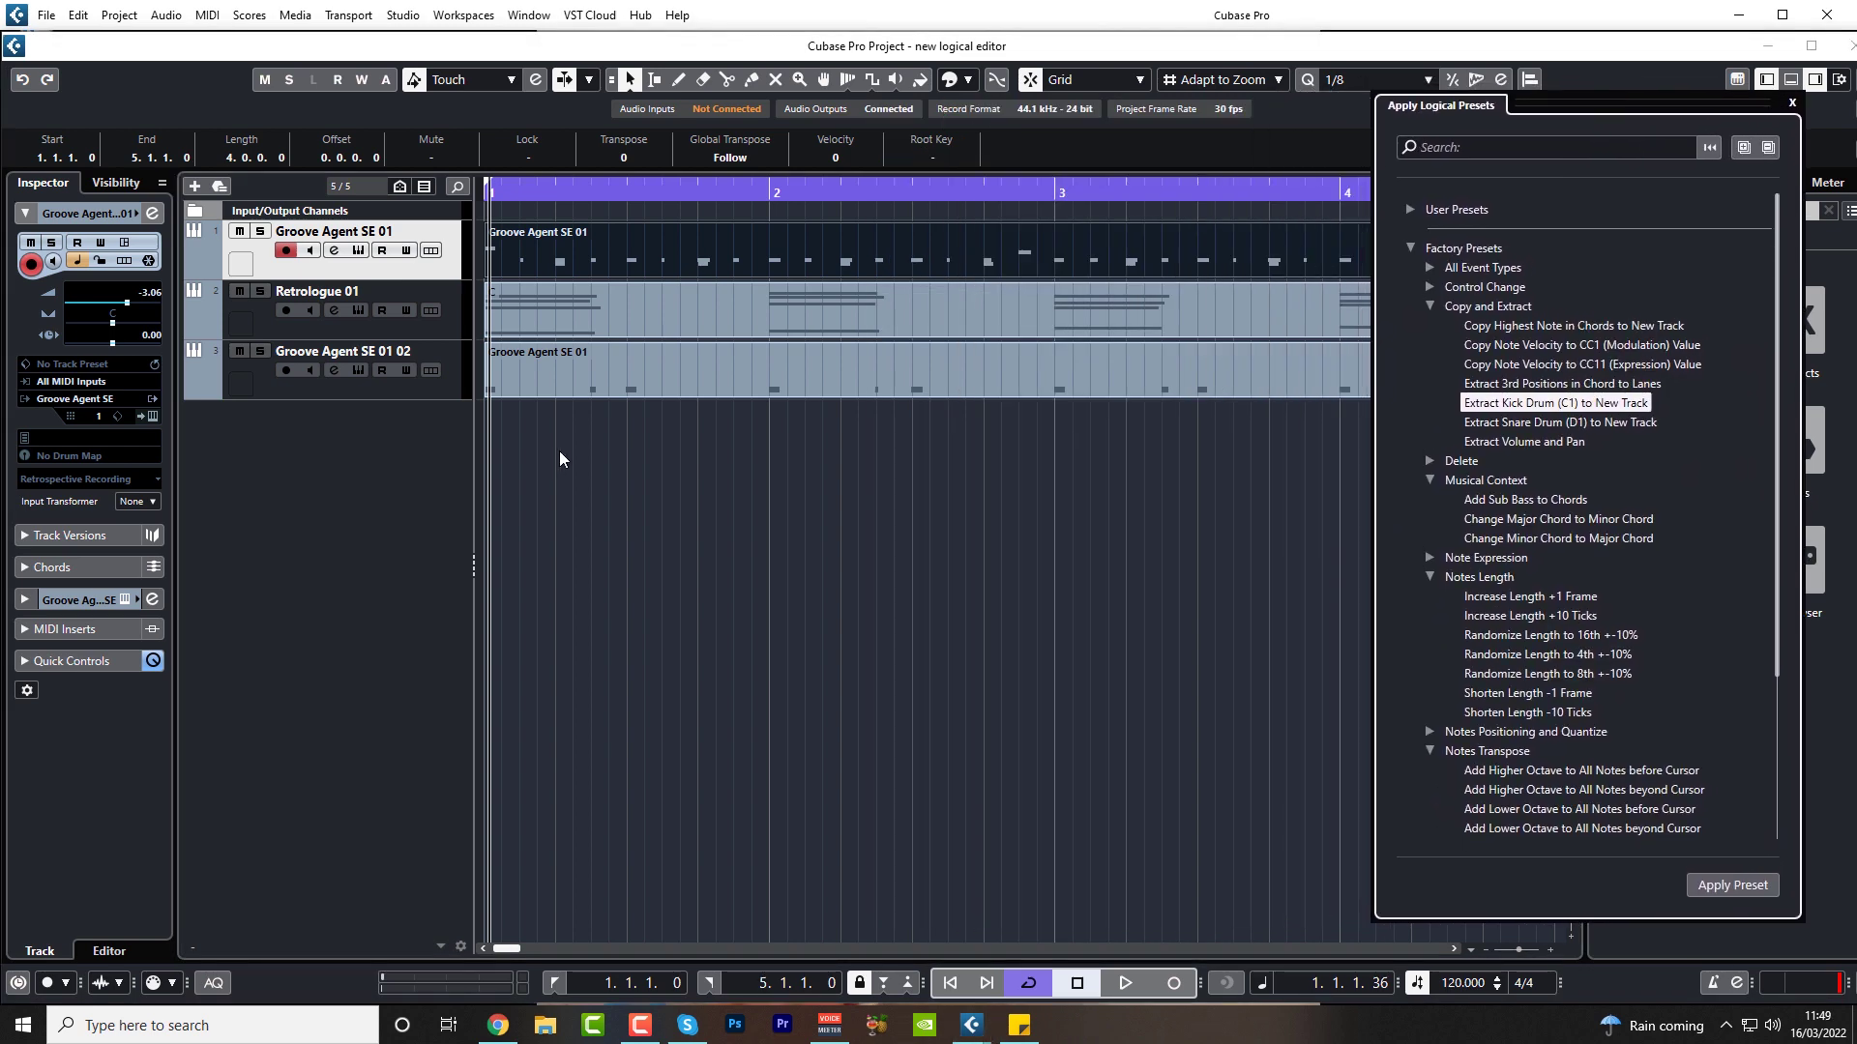
{"action": "double_click", "coordinate": [651, 371]}
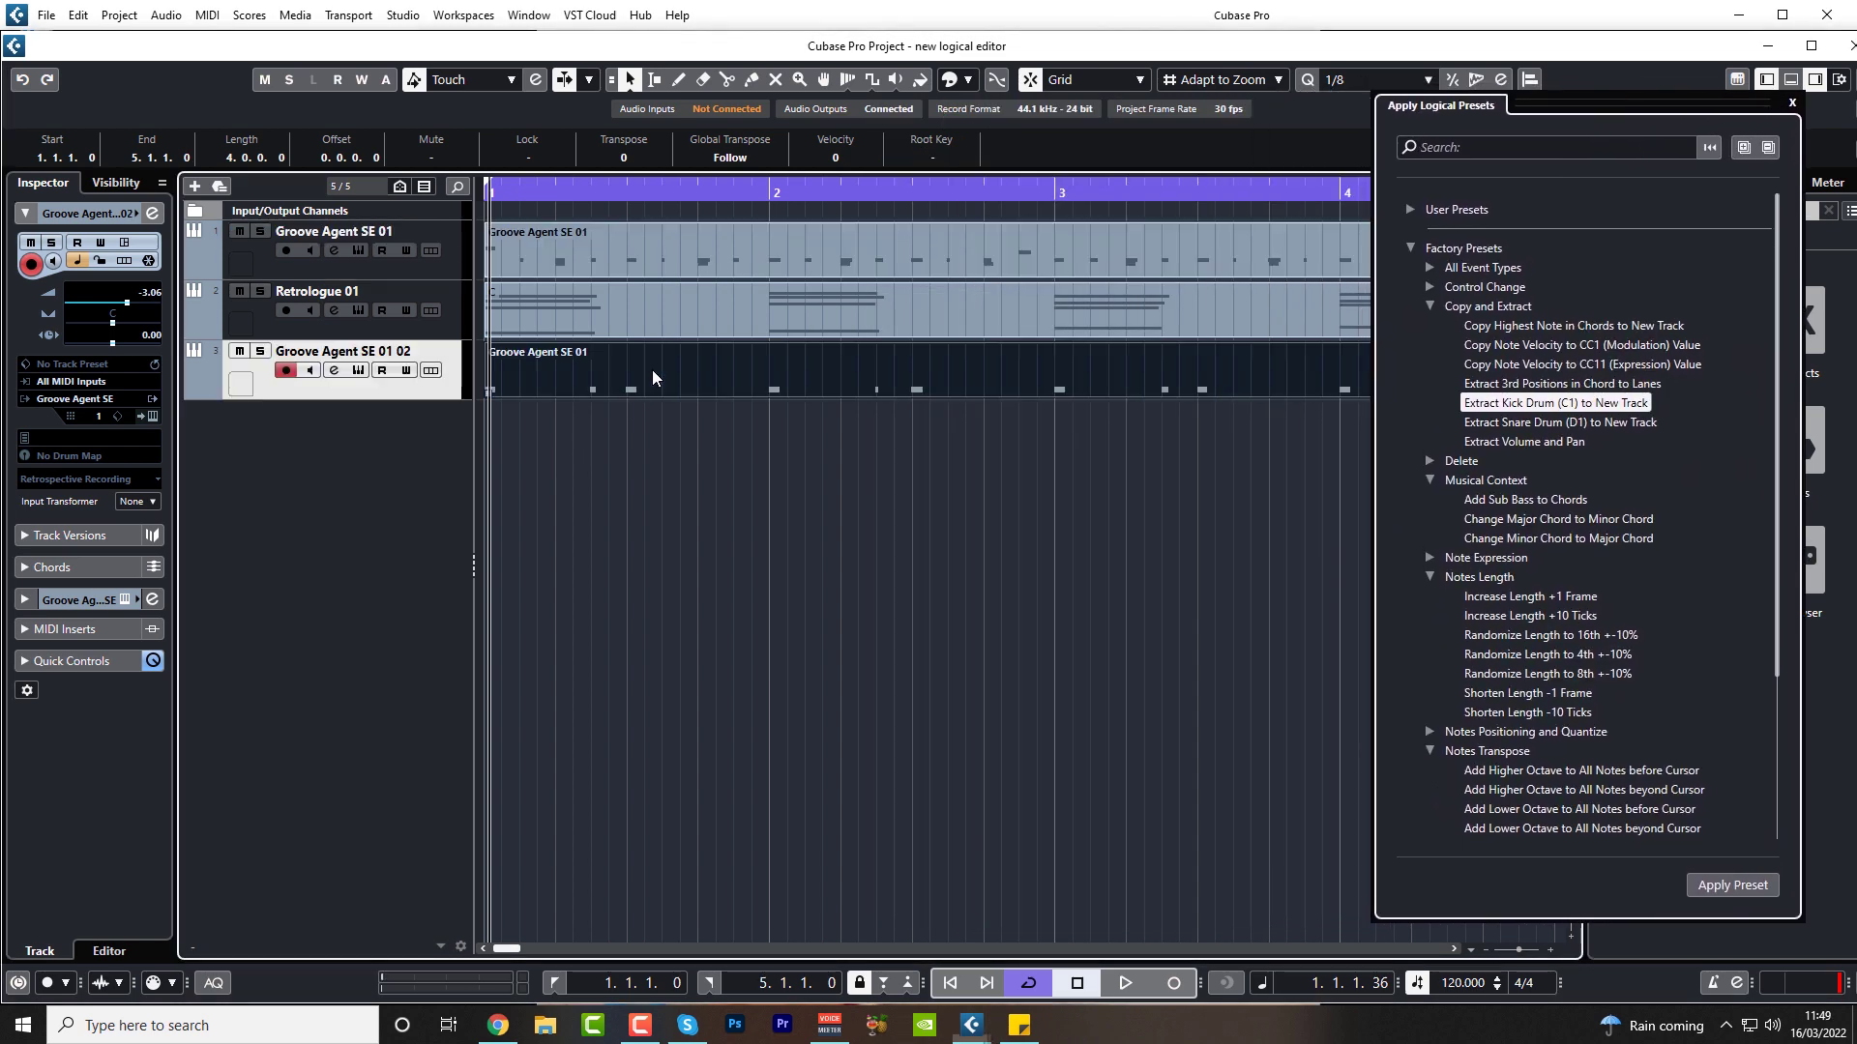
{"action": "left_click", "coordinate": [460, 490]}
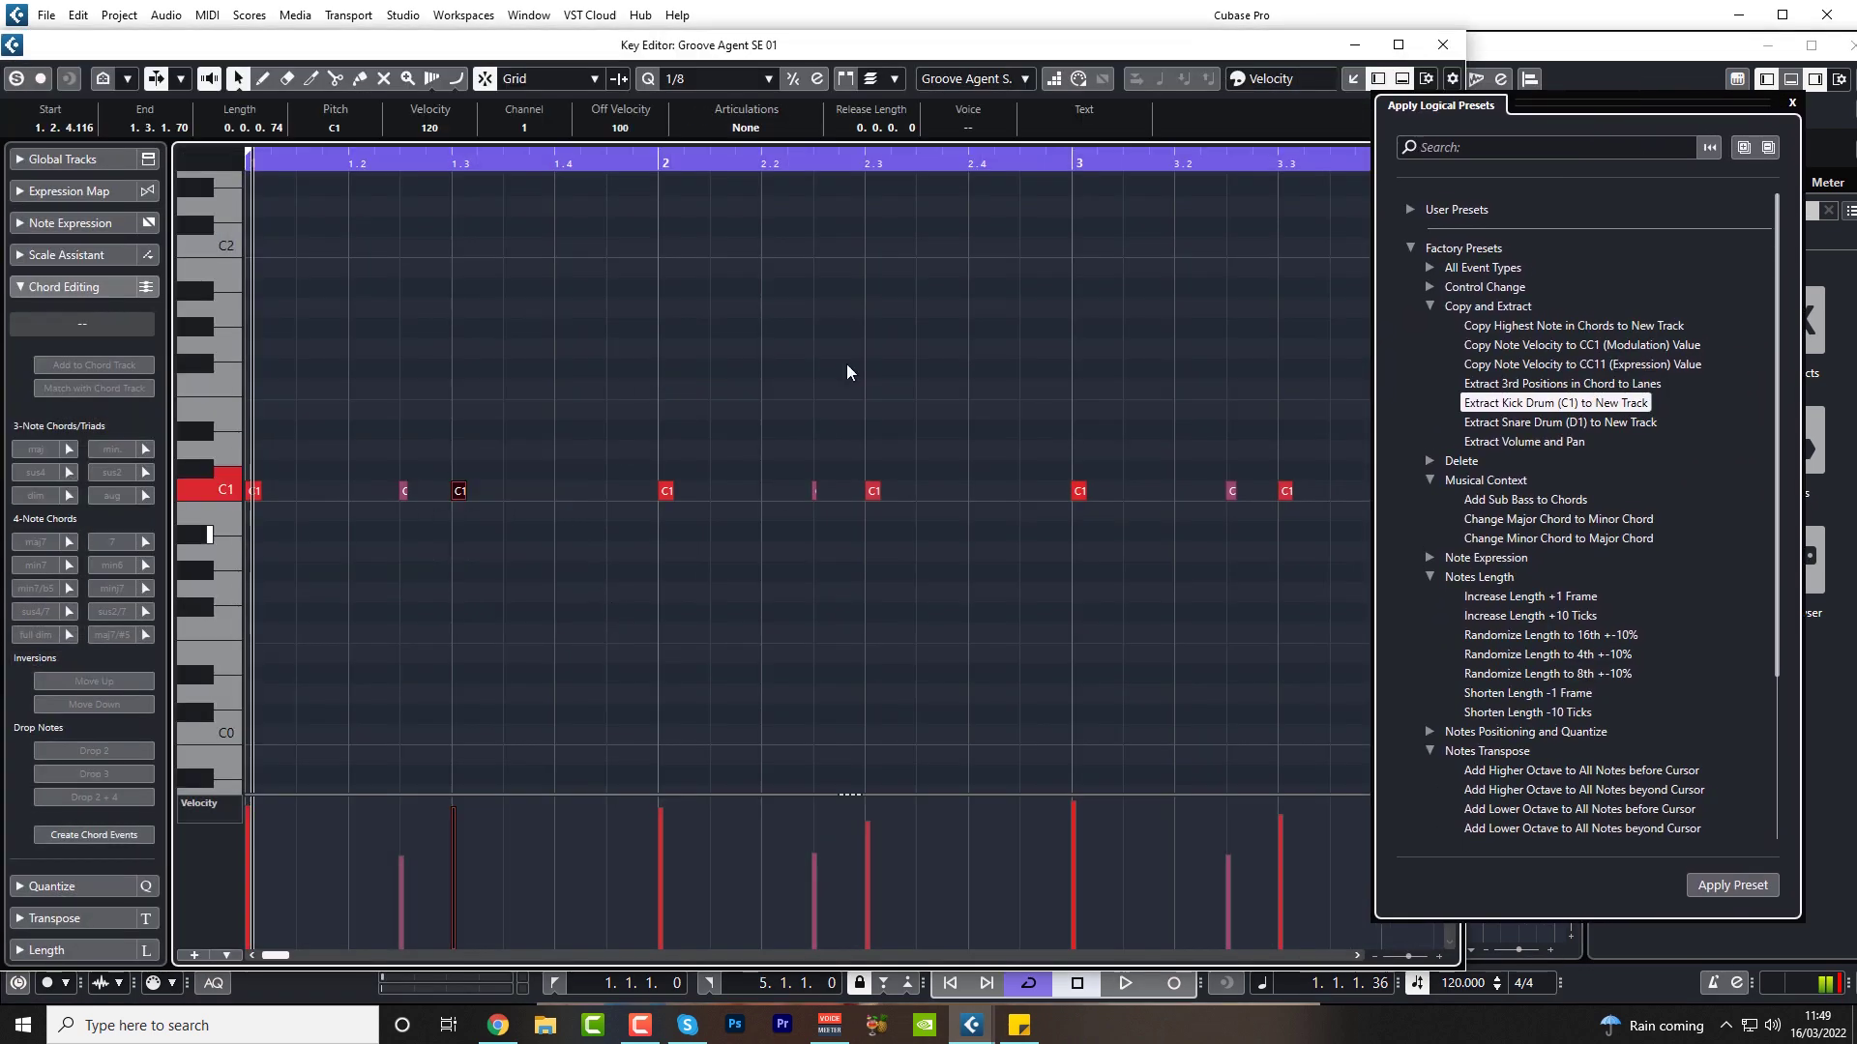
{"action": "left_click", "coordinate": [1441, 46]}
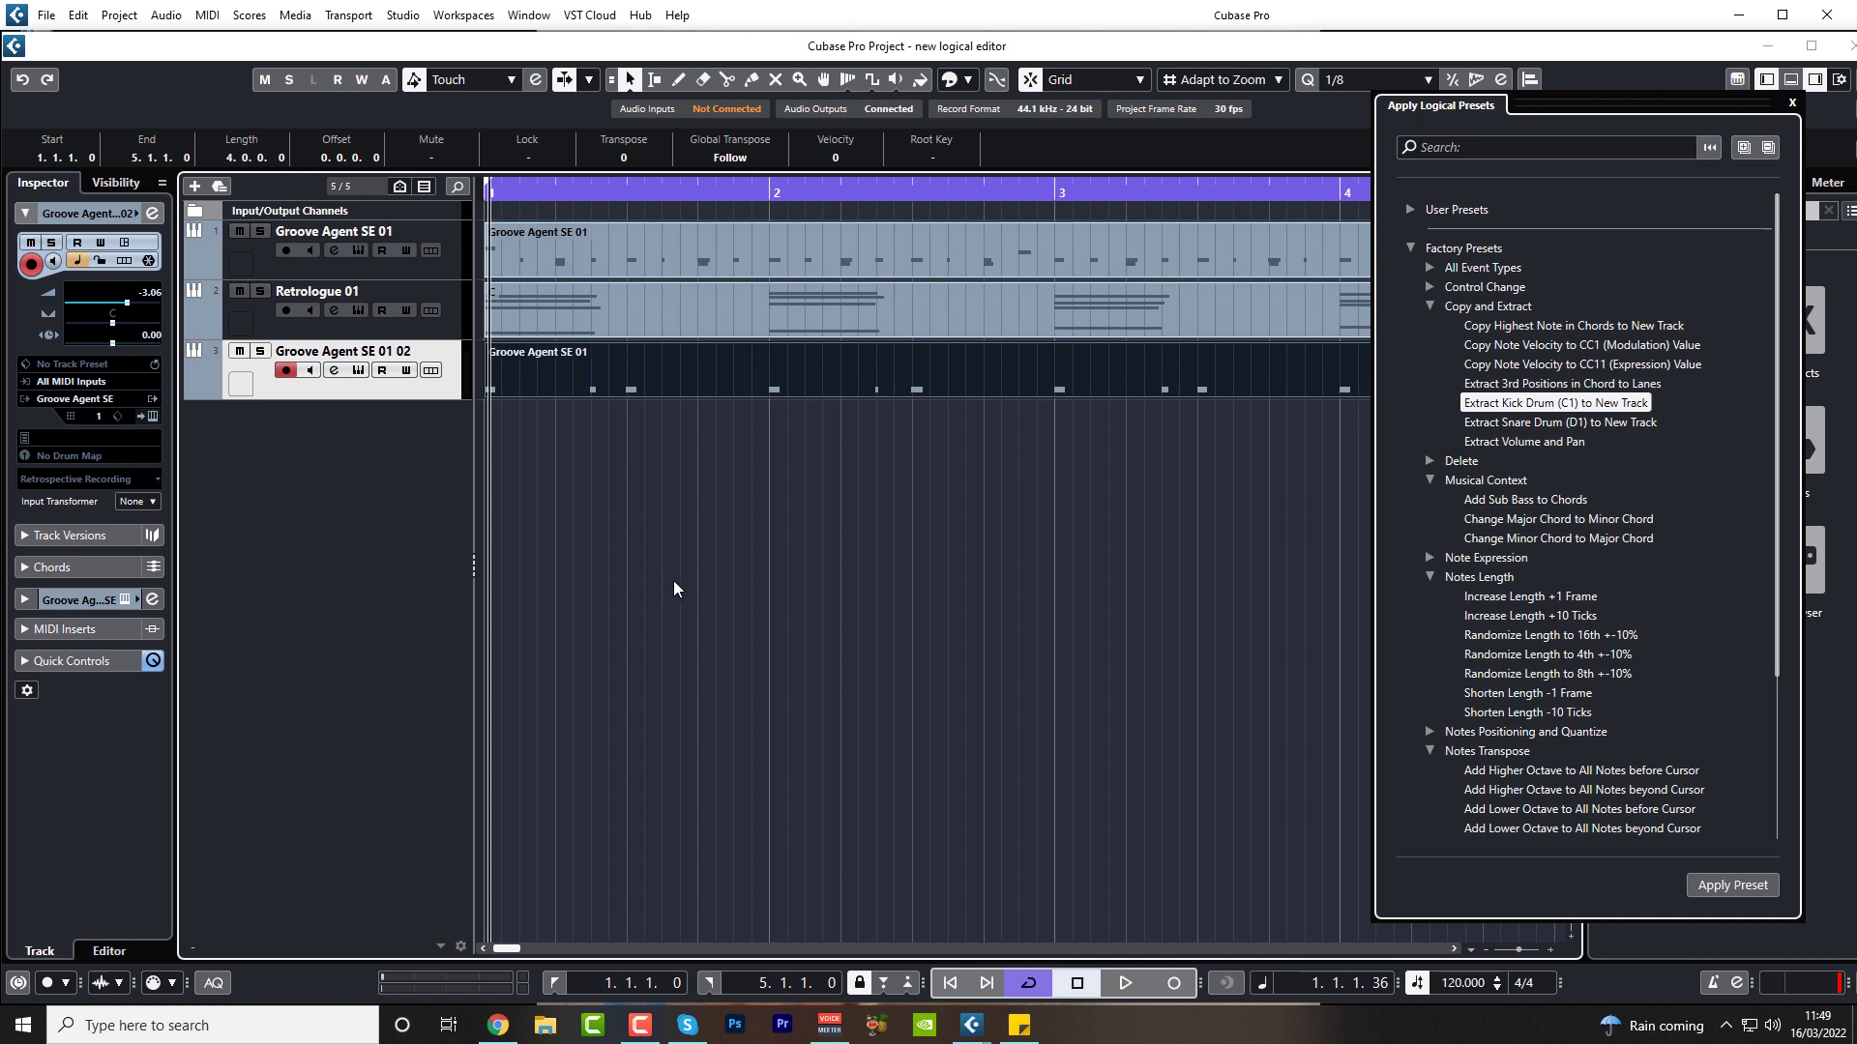
Expand the All Event Types presets and open the Groove Agent SE 01 drum part
{"action": "left_click", "coordinate": [1516, 424]}
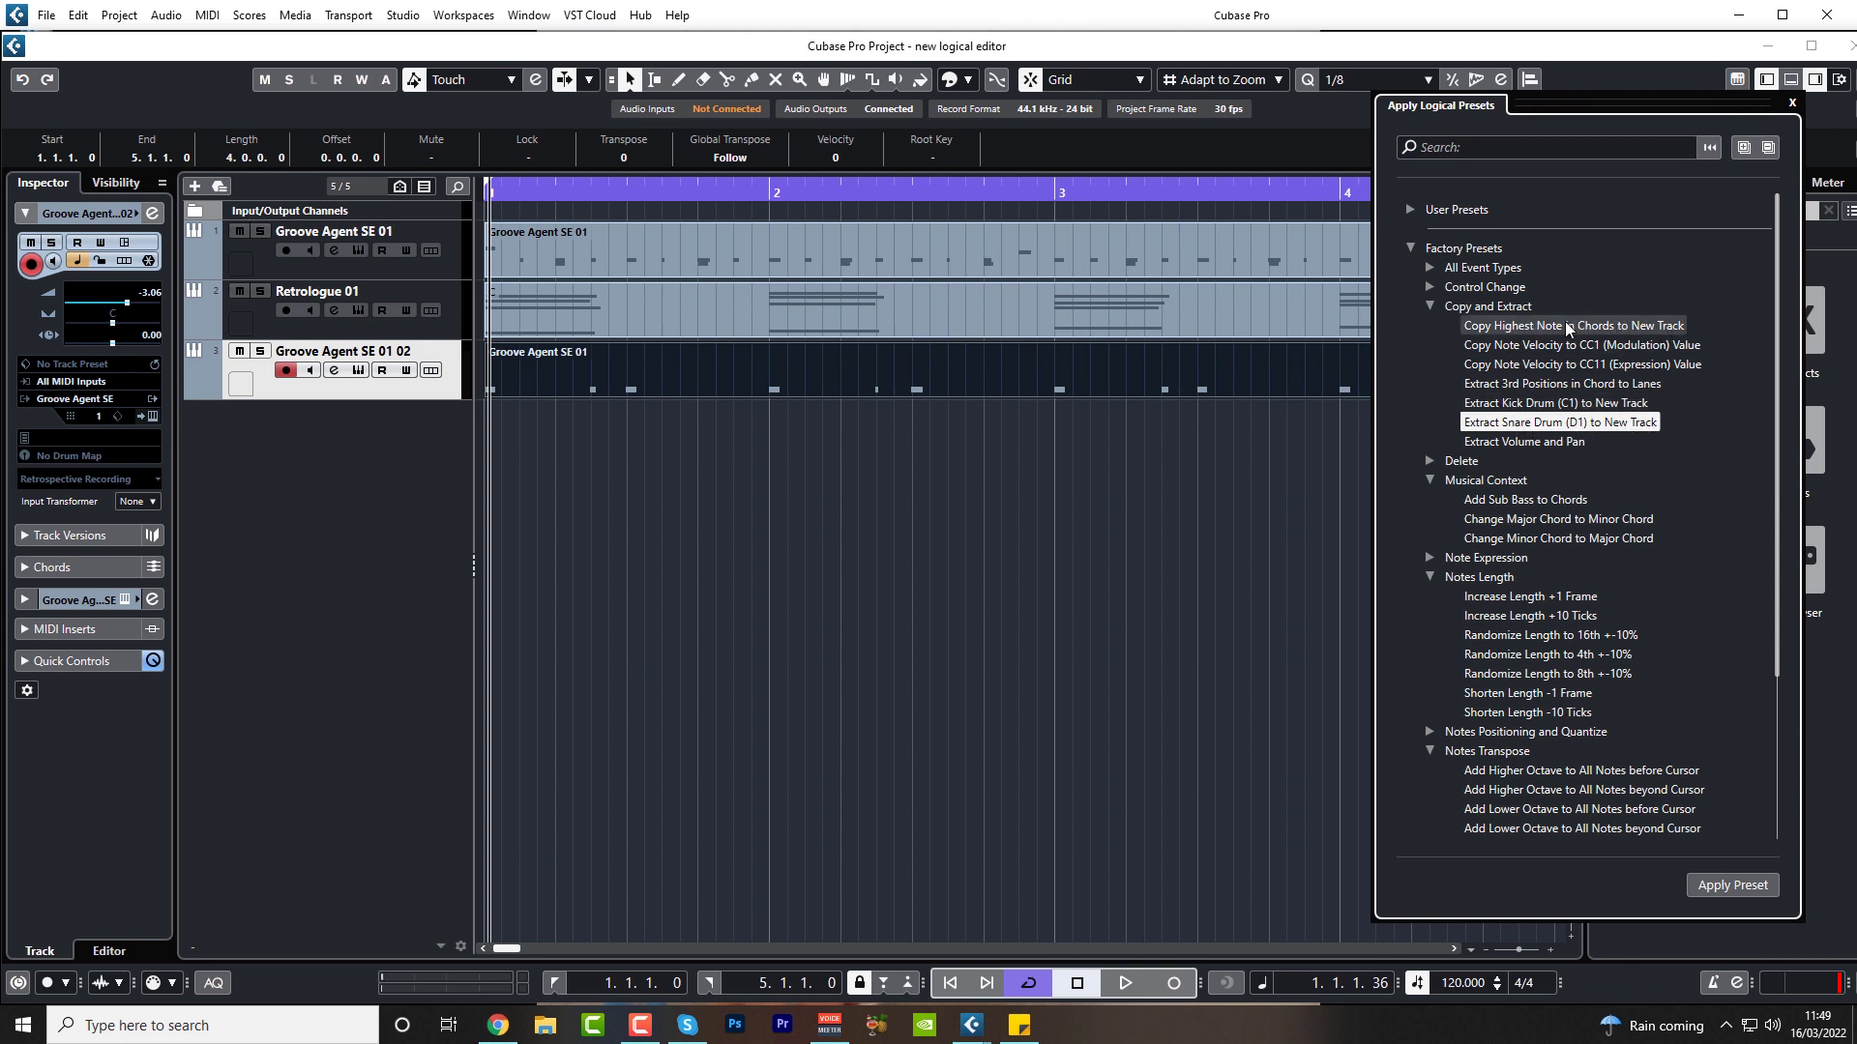
{"action": "left_click", "coordinate": [1432, 307]}
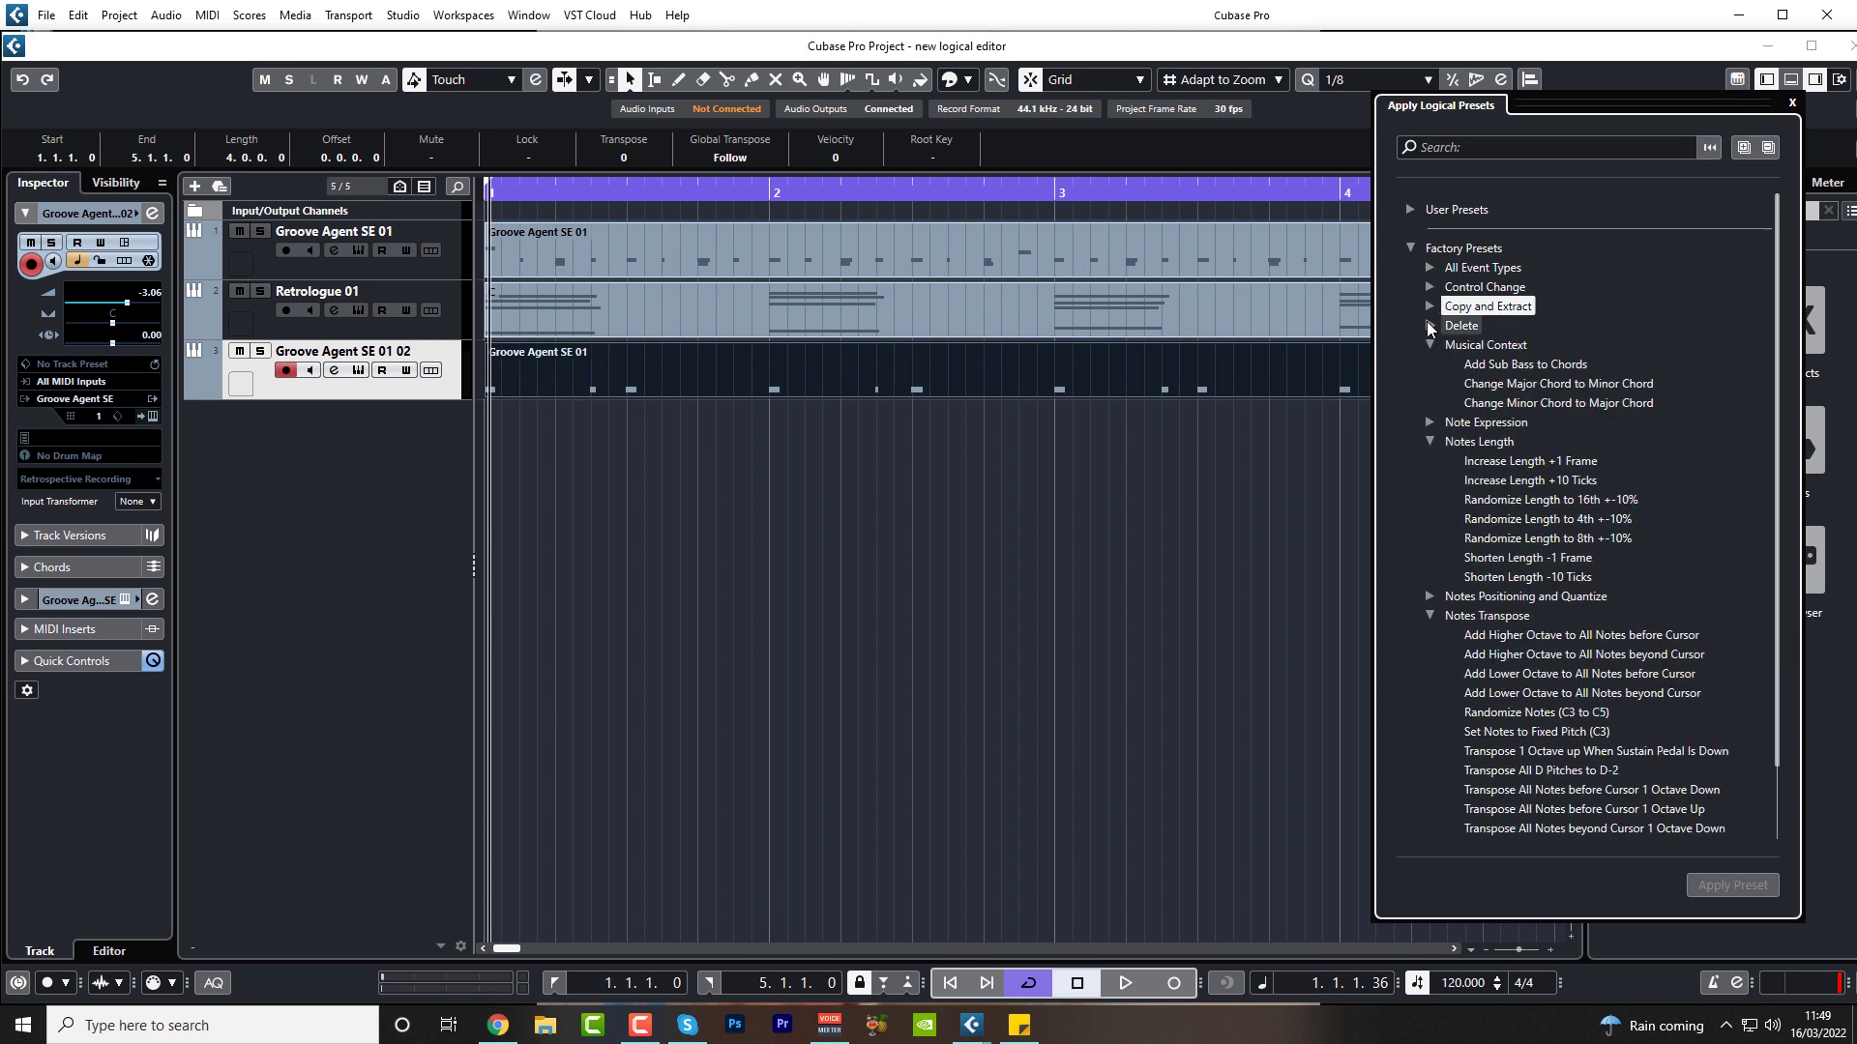
{"action": "left_click", "coordinate": [1430, 326]}
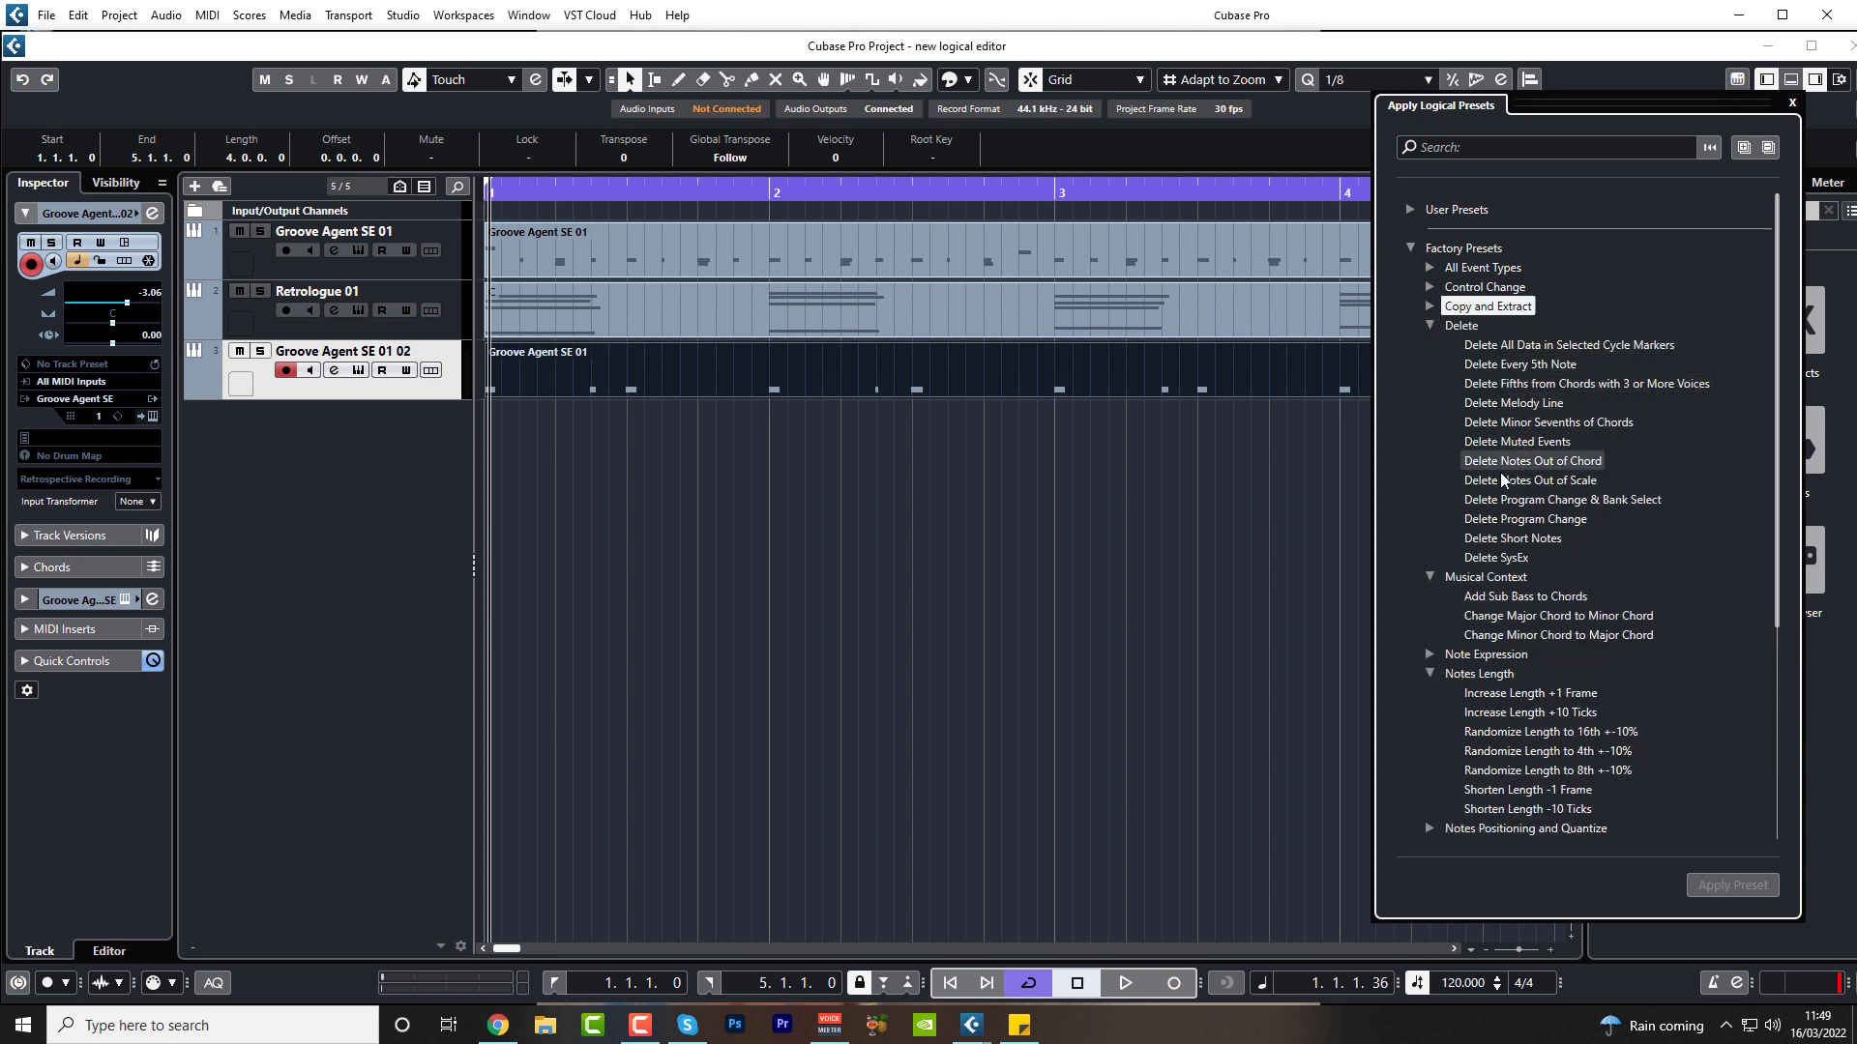
{"action": "left_click", "coordinate": [1429, 326]}
{"action": "left_click", "coordinate": [1433, 270]}
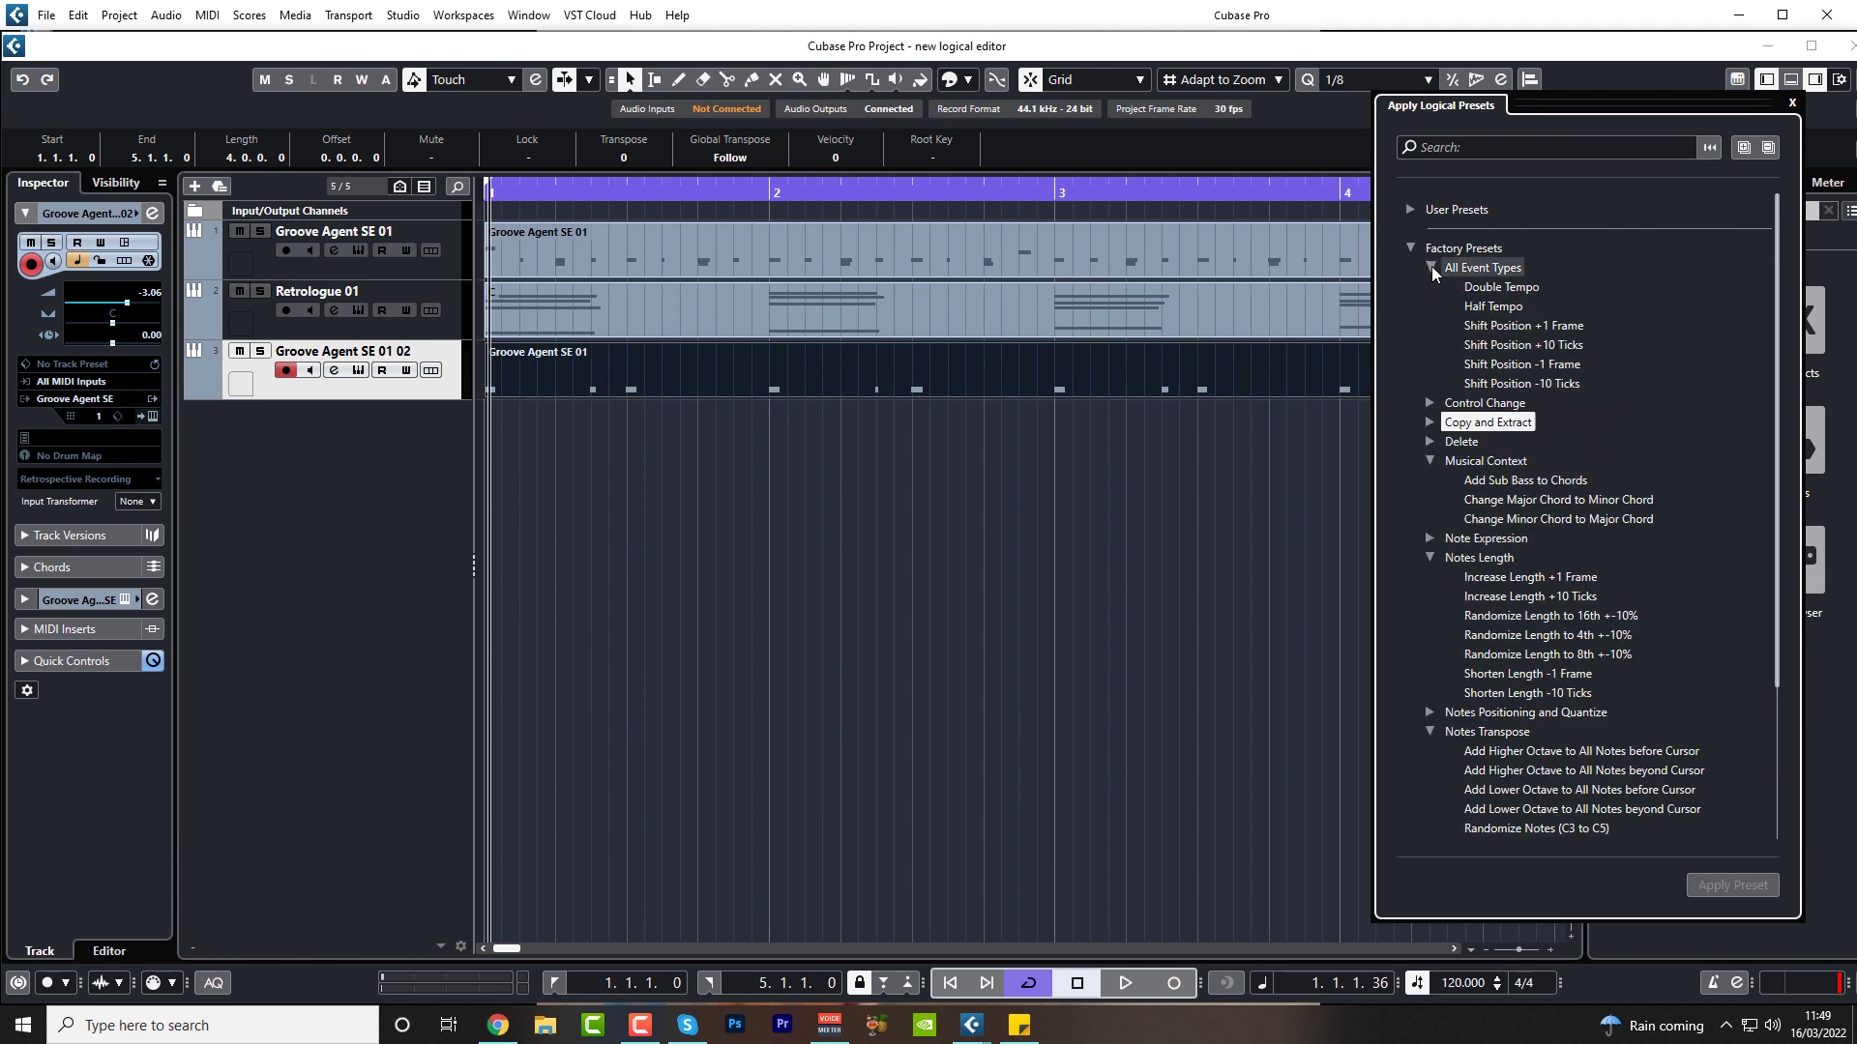
{"action": "key", "text": "ctrl+e"}
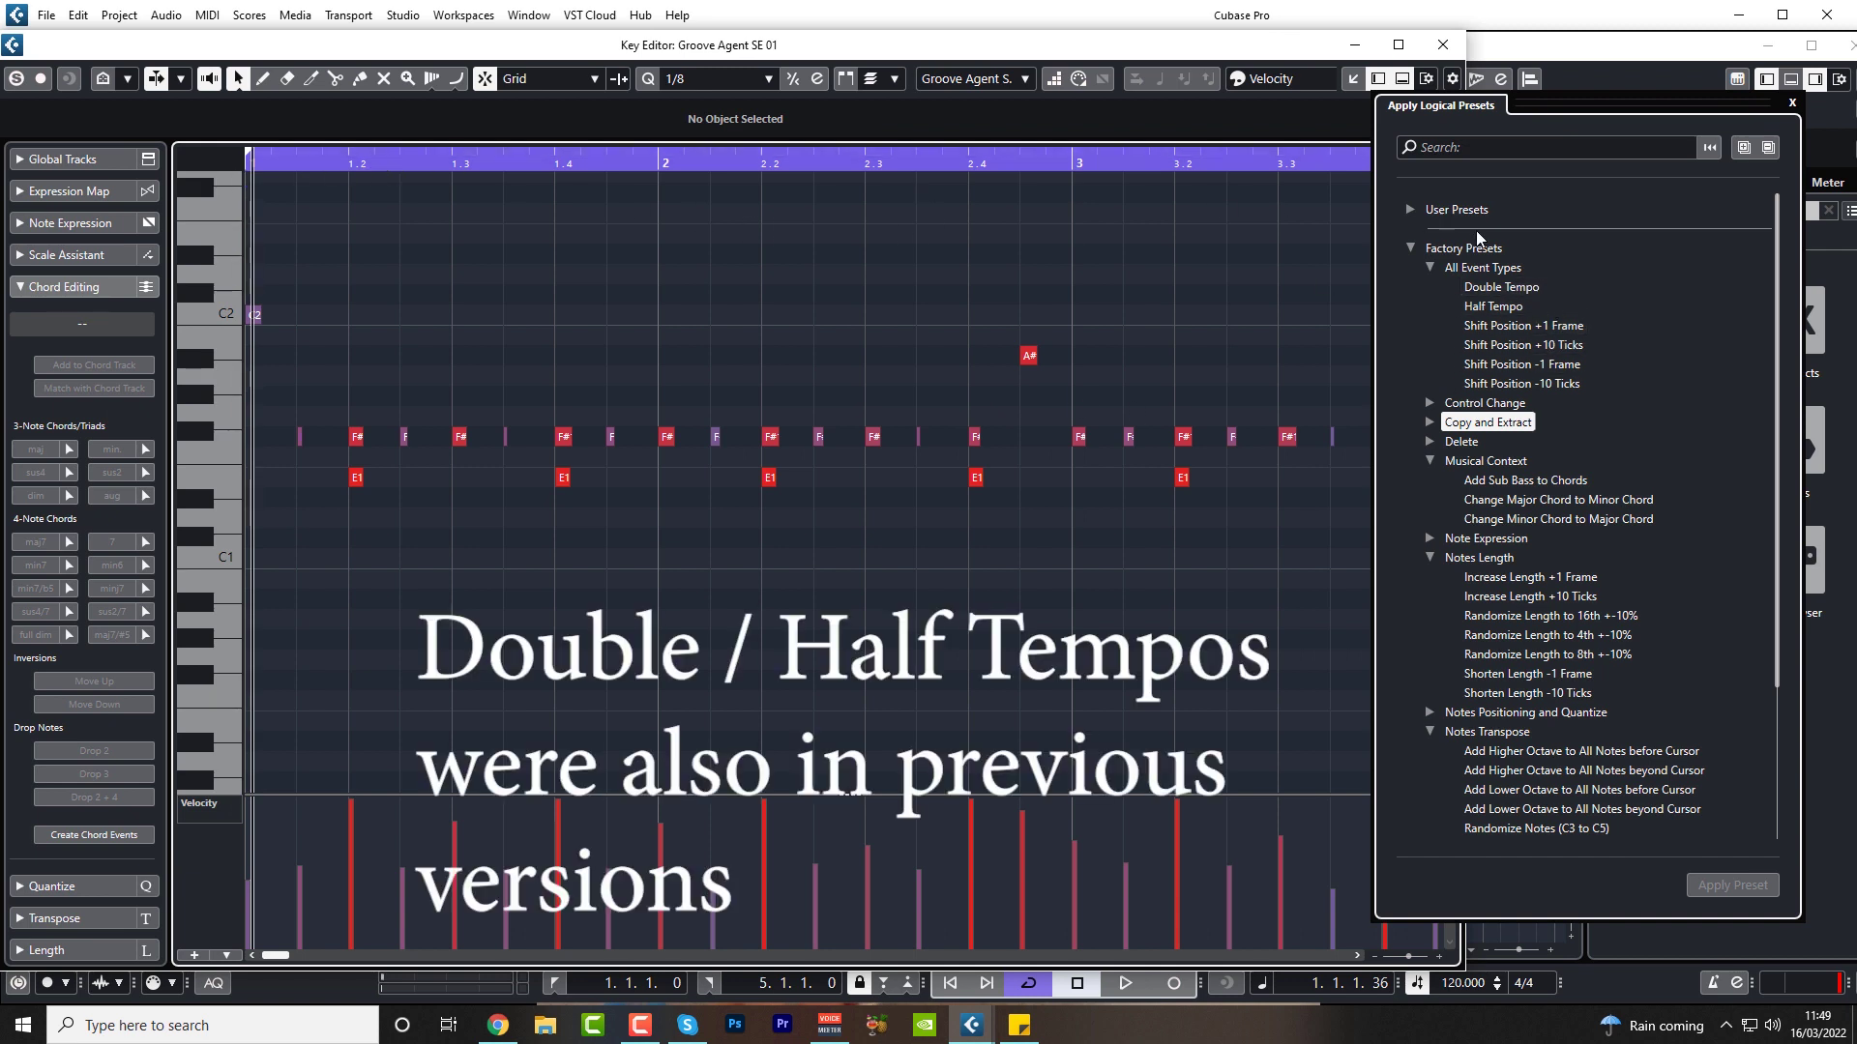
Apply Half Tempo to the drum part and play it back
{"action": "left_click", "coordinate": [1505, 307]}
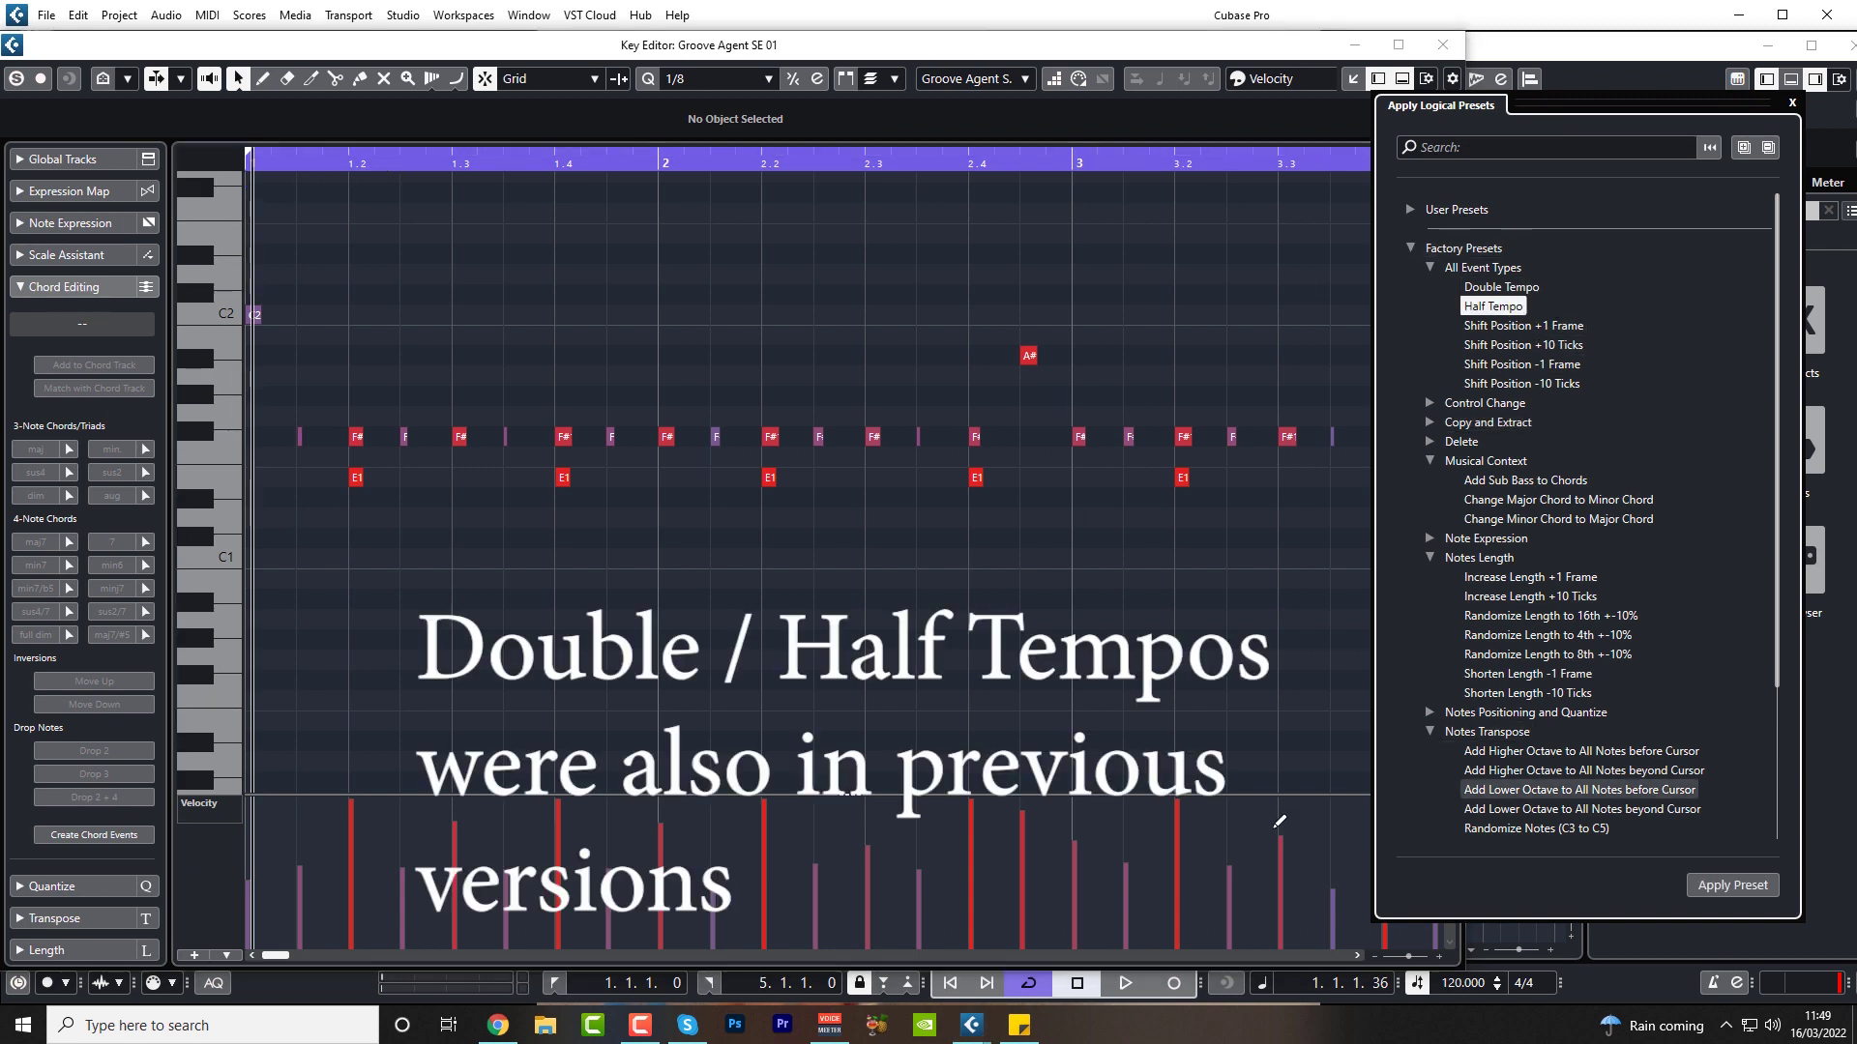
{"action": "left_click", "coordinate": [1739, 886]}
{"action": "key", "text": "space"}
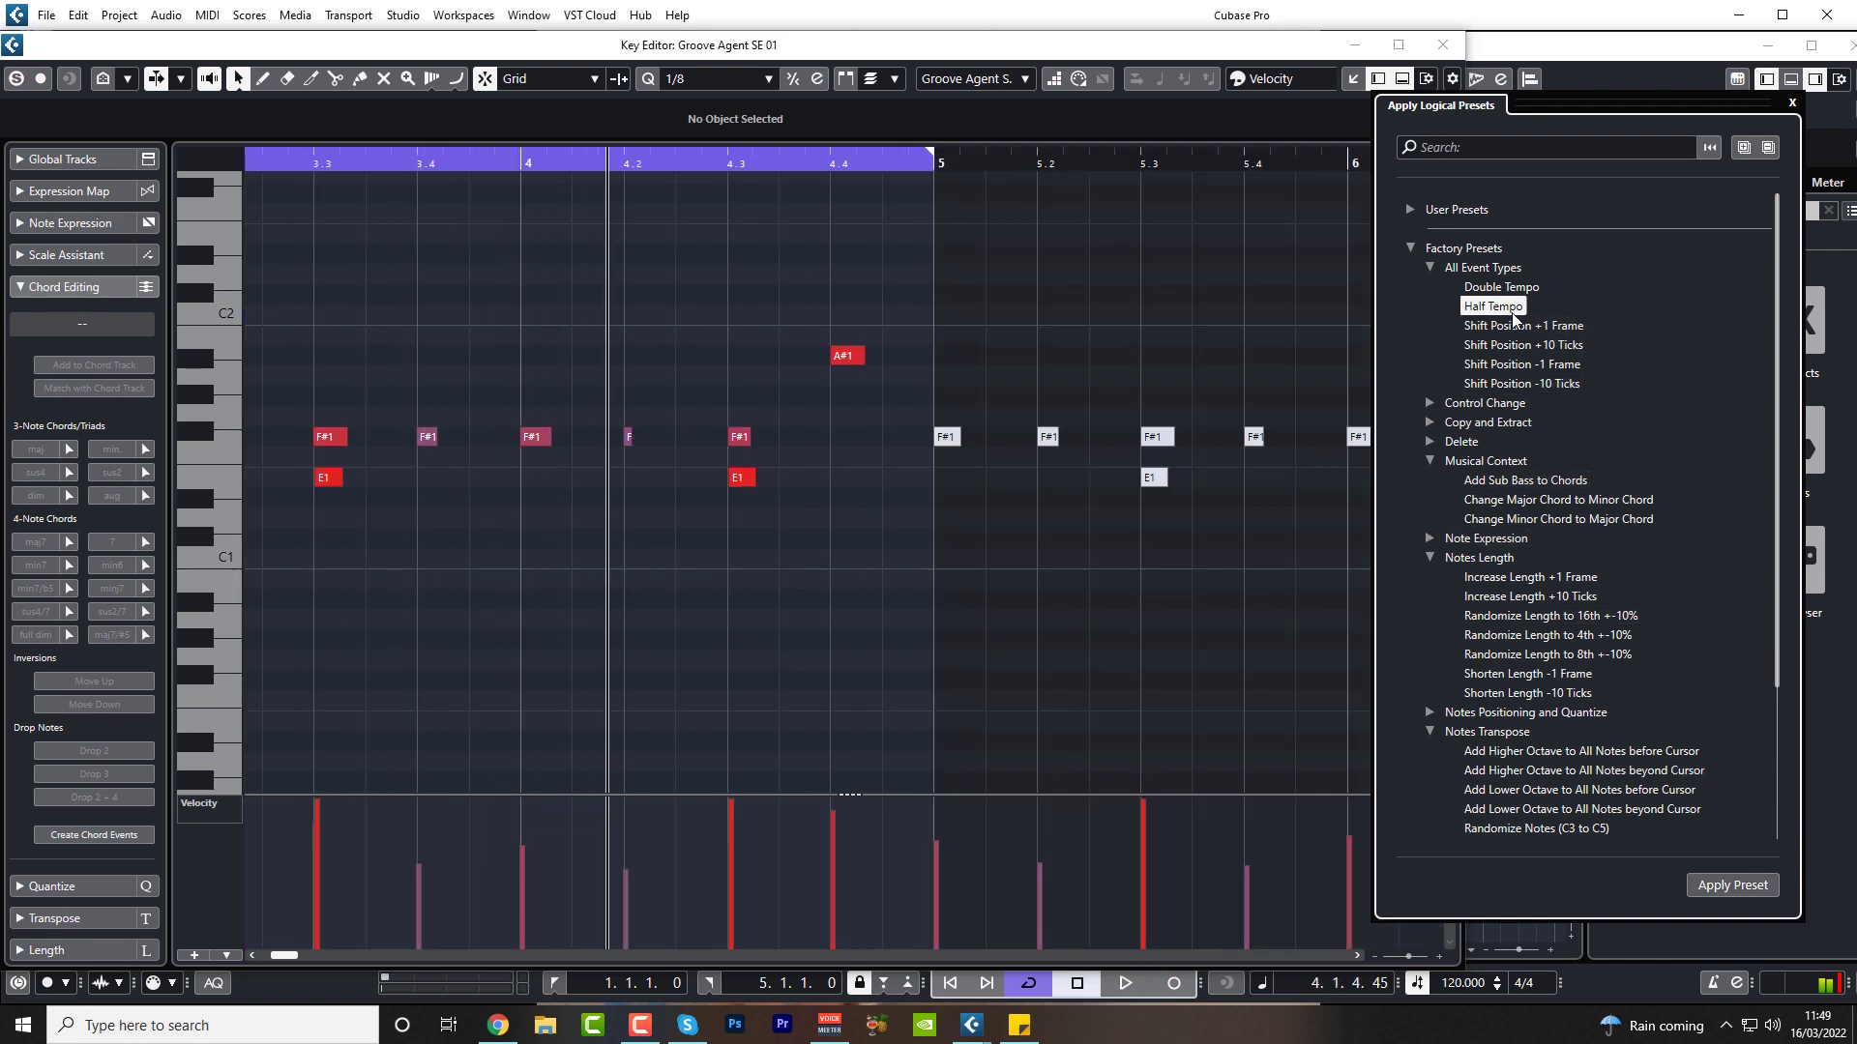
Apply Double Tempo, audition the drums, then apply Half Tempo again
{"action": "left_click", "coordinate": [1501, 286]}
{"action": "left_click", "coordinate": [1731, 885]}
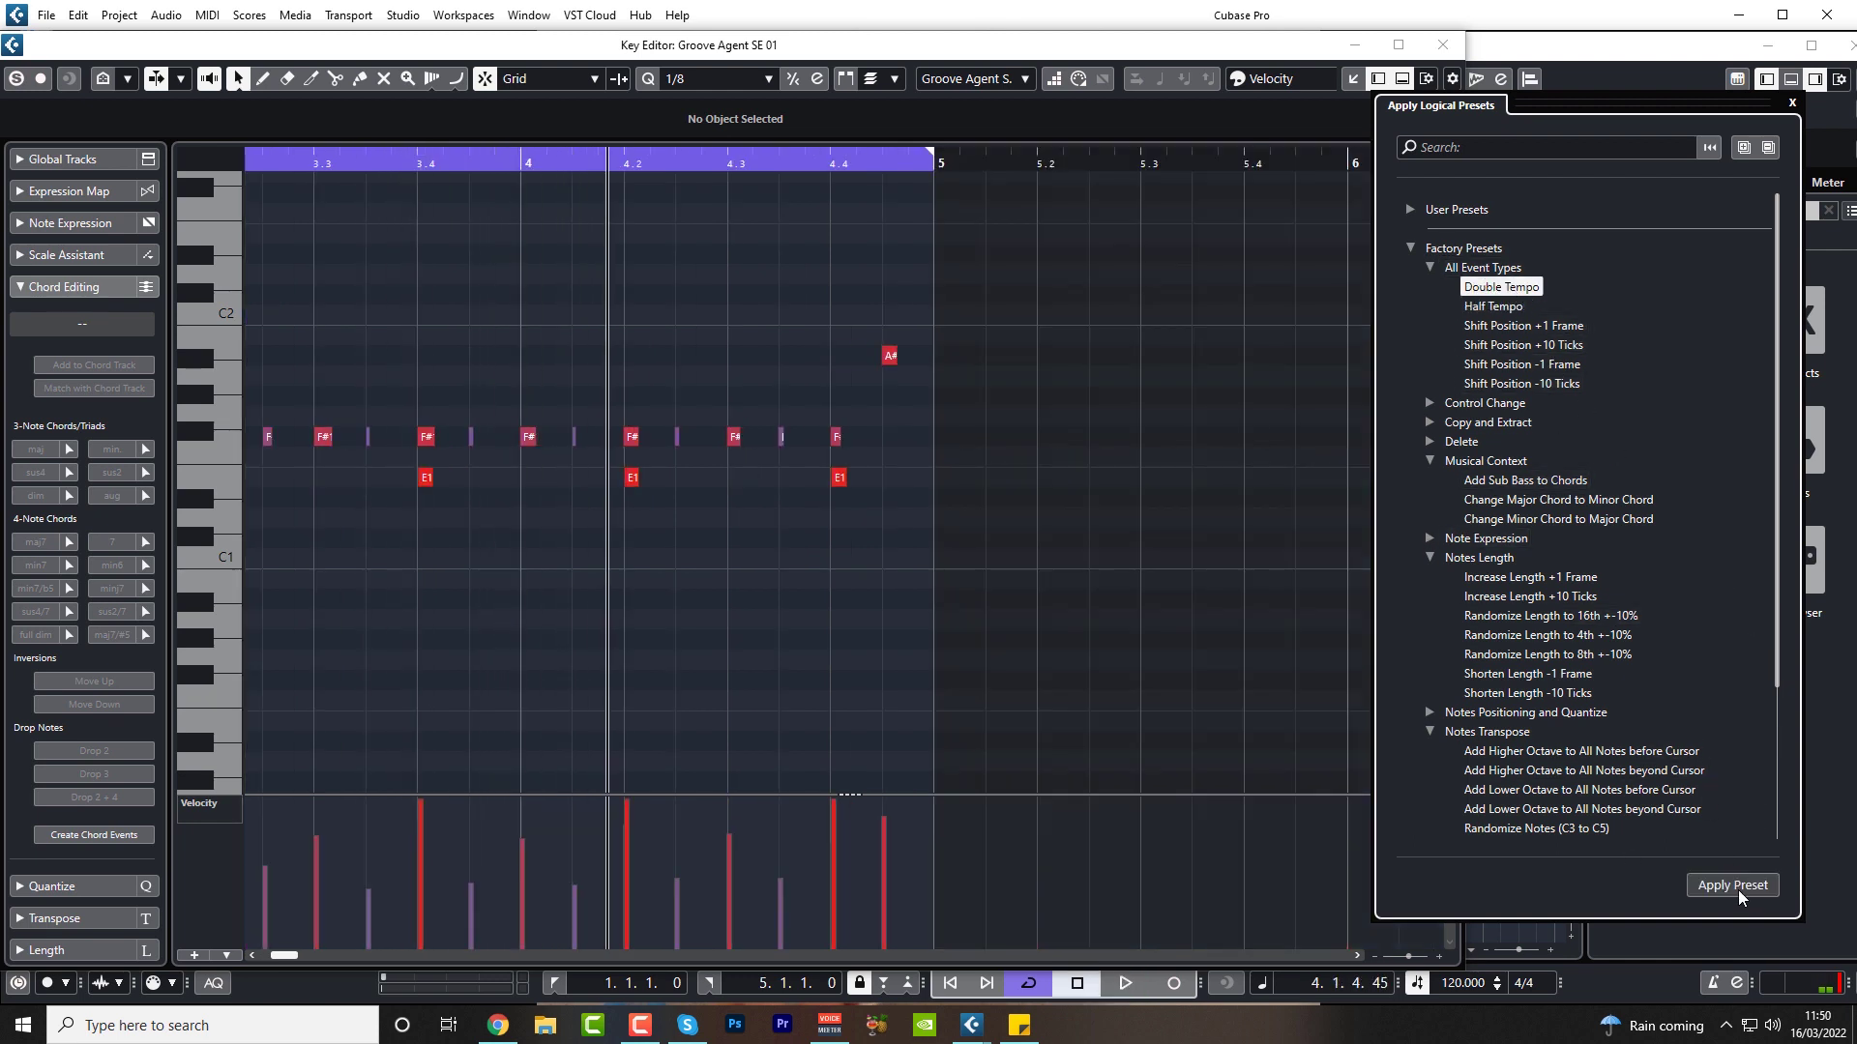
{"action": "key", "text": "space"}
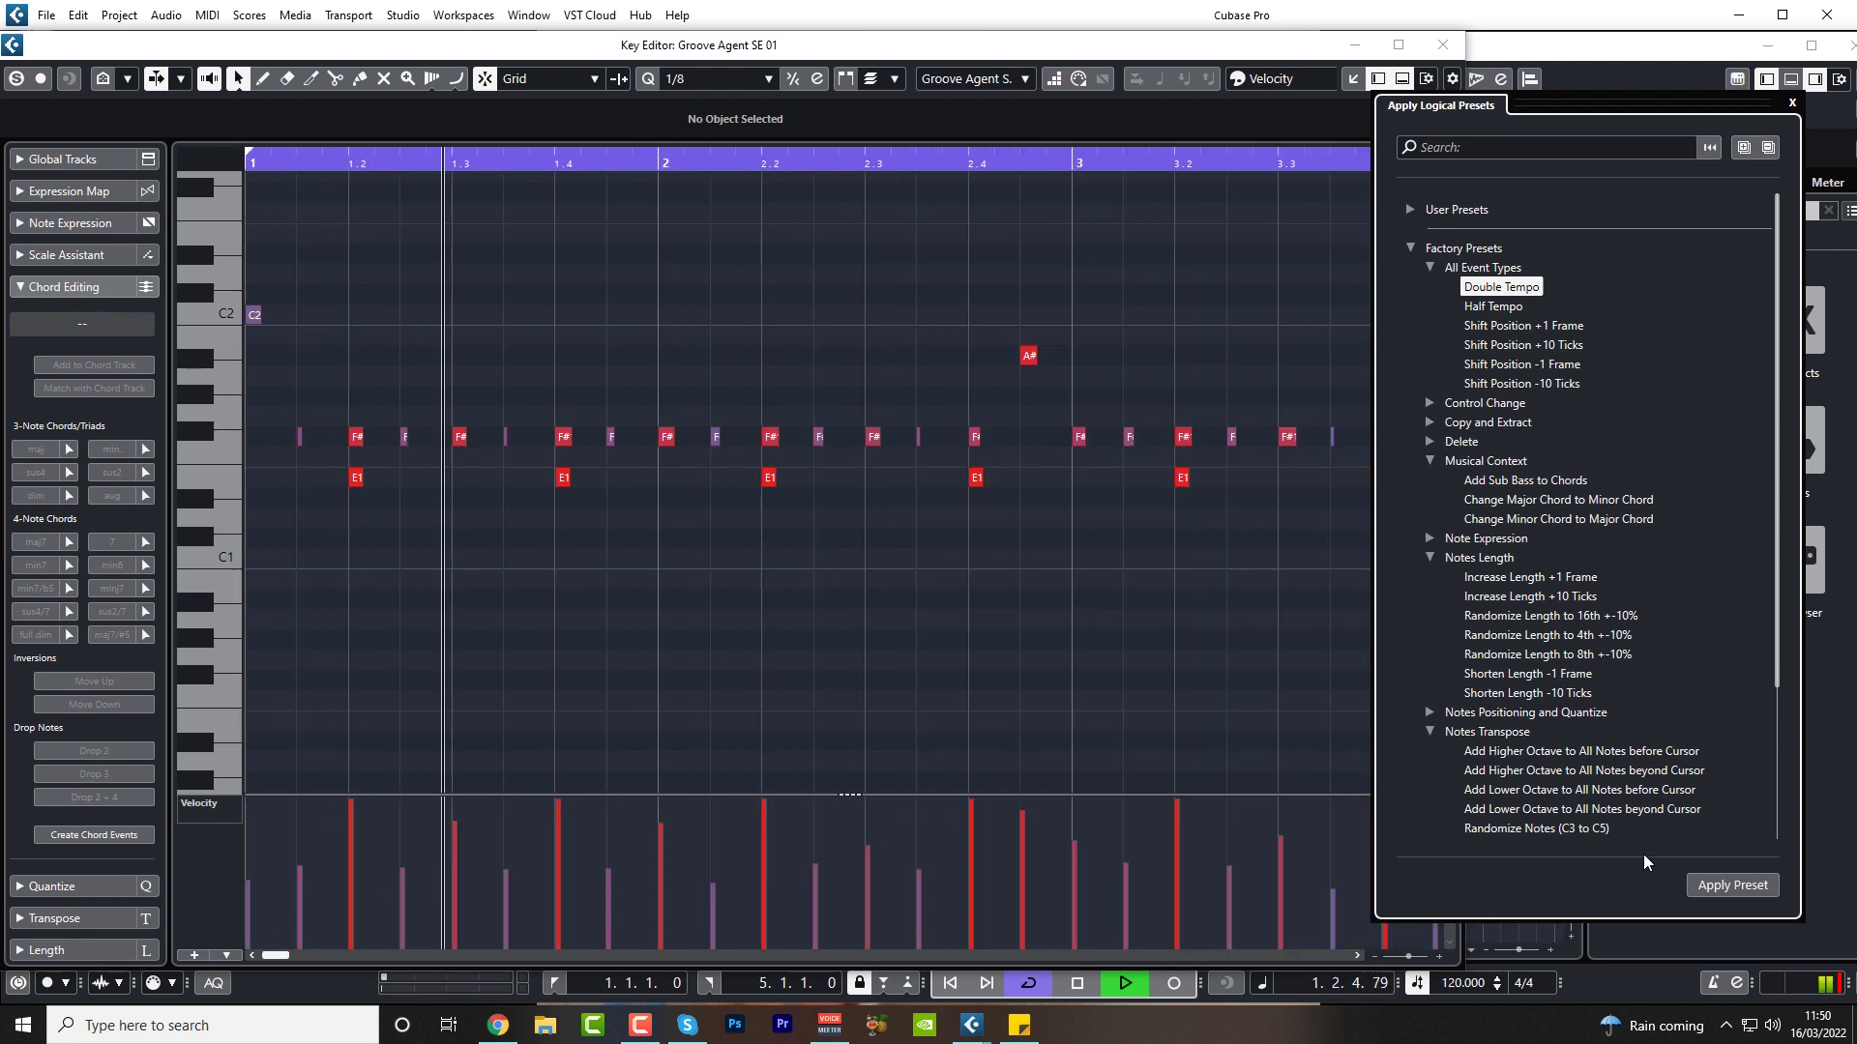
{"action": "key", "text": "space"}
{"action": "key", "text": "space"}
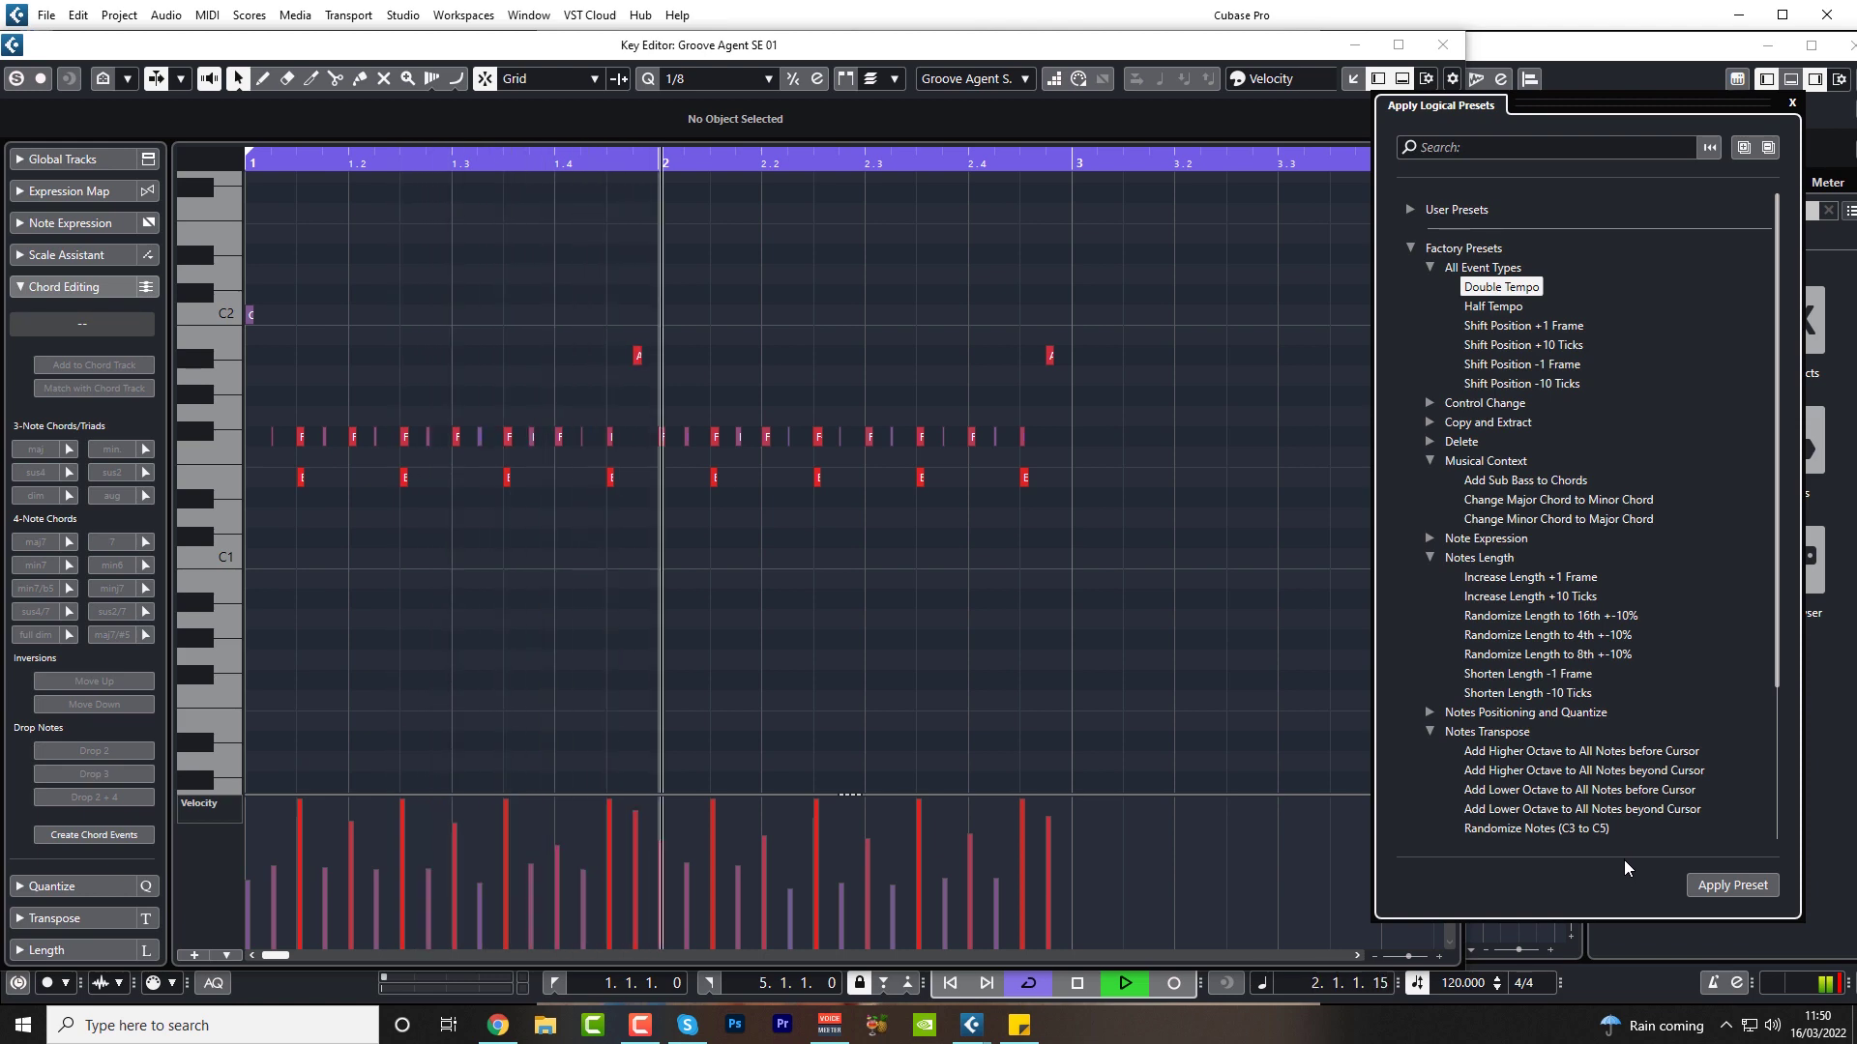
{"action": "left_click", "coordinate": [1533, 308]}
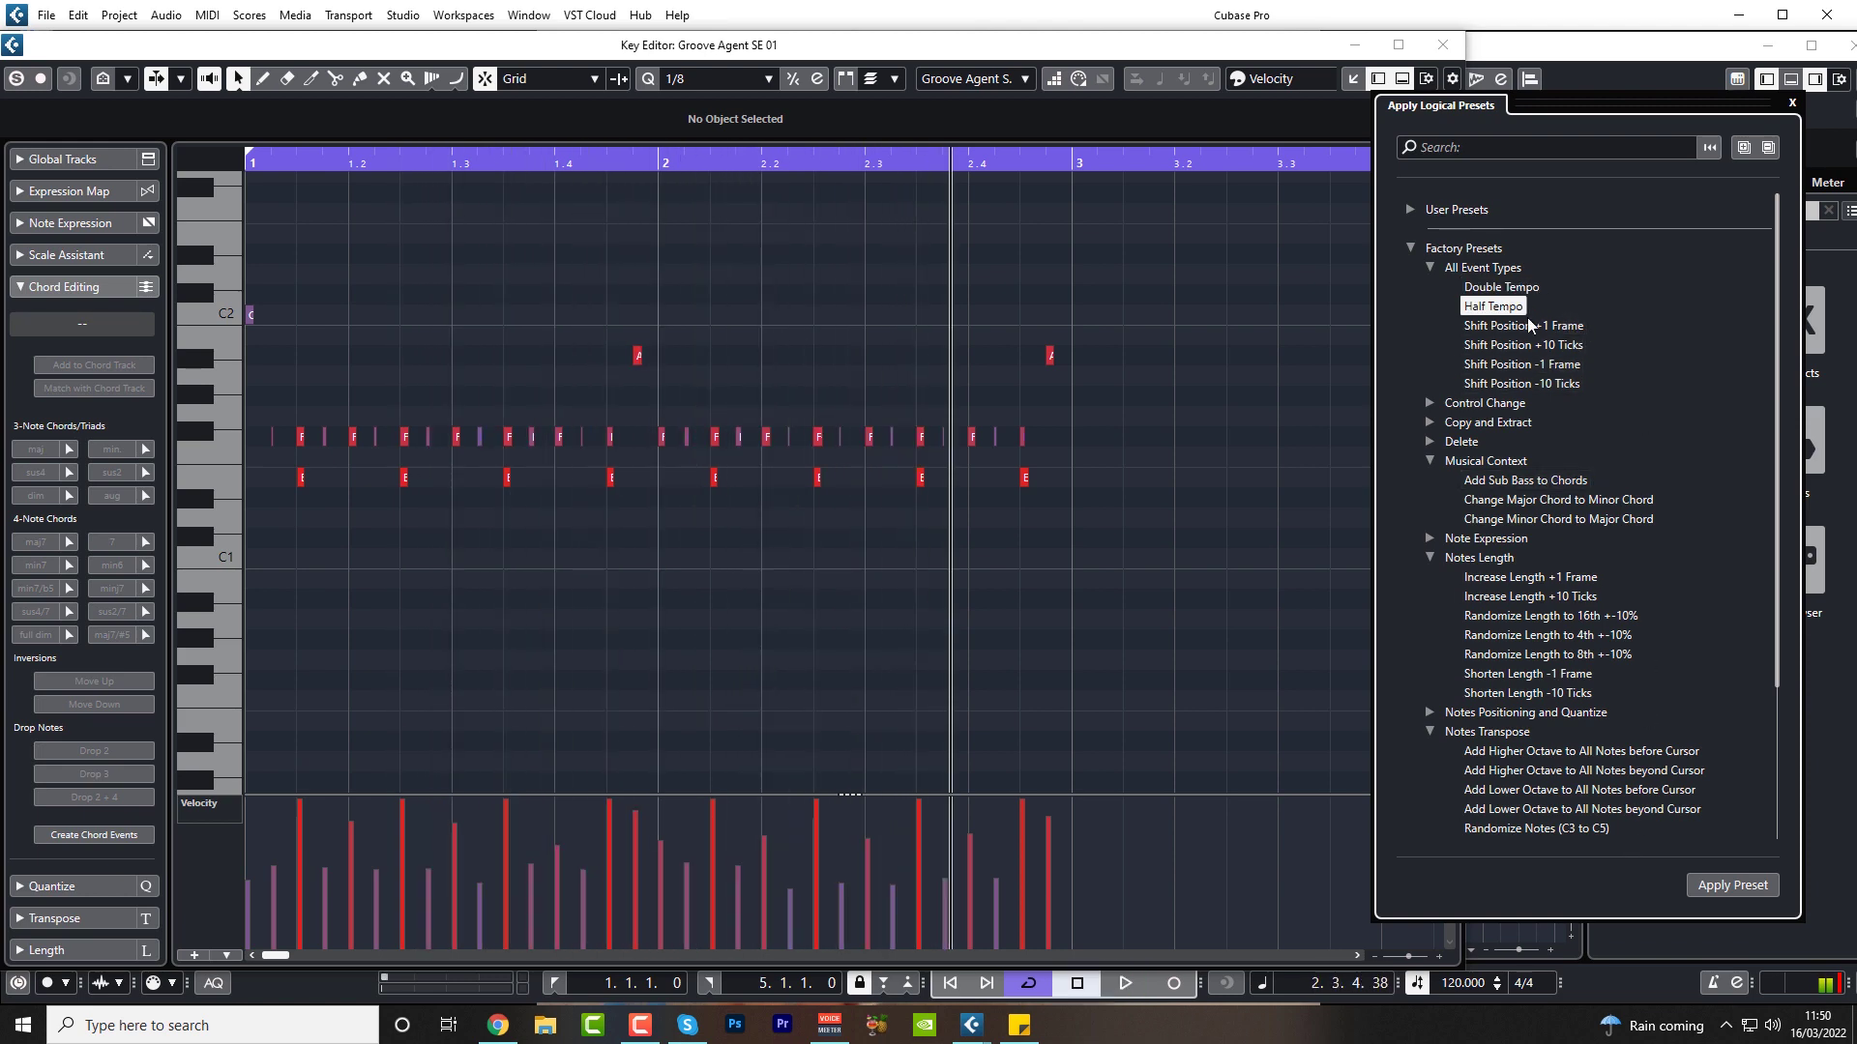
{"action": "left_click", "coordinate": [1733, 887]}
{"action": "key", "text": "Escape"}
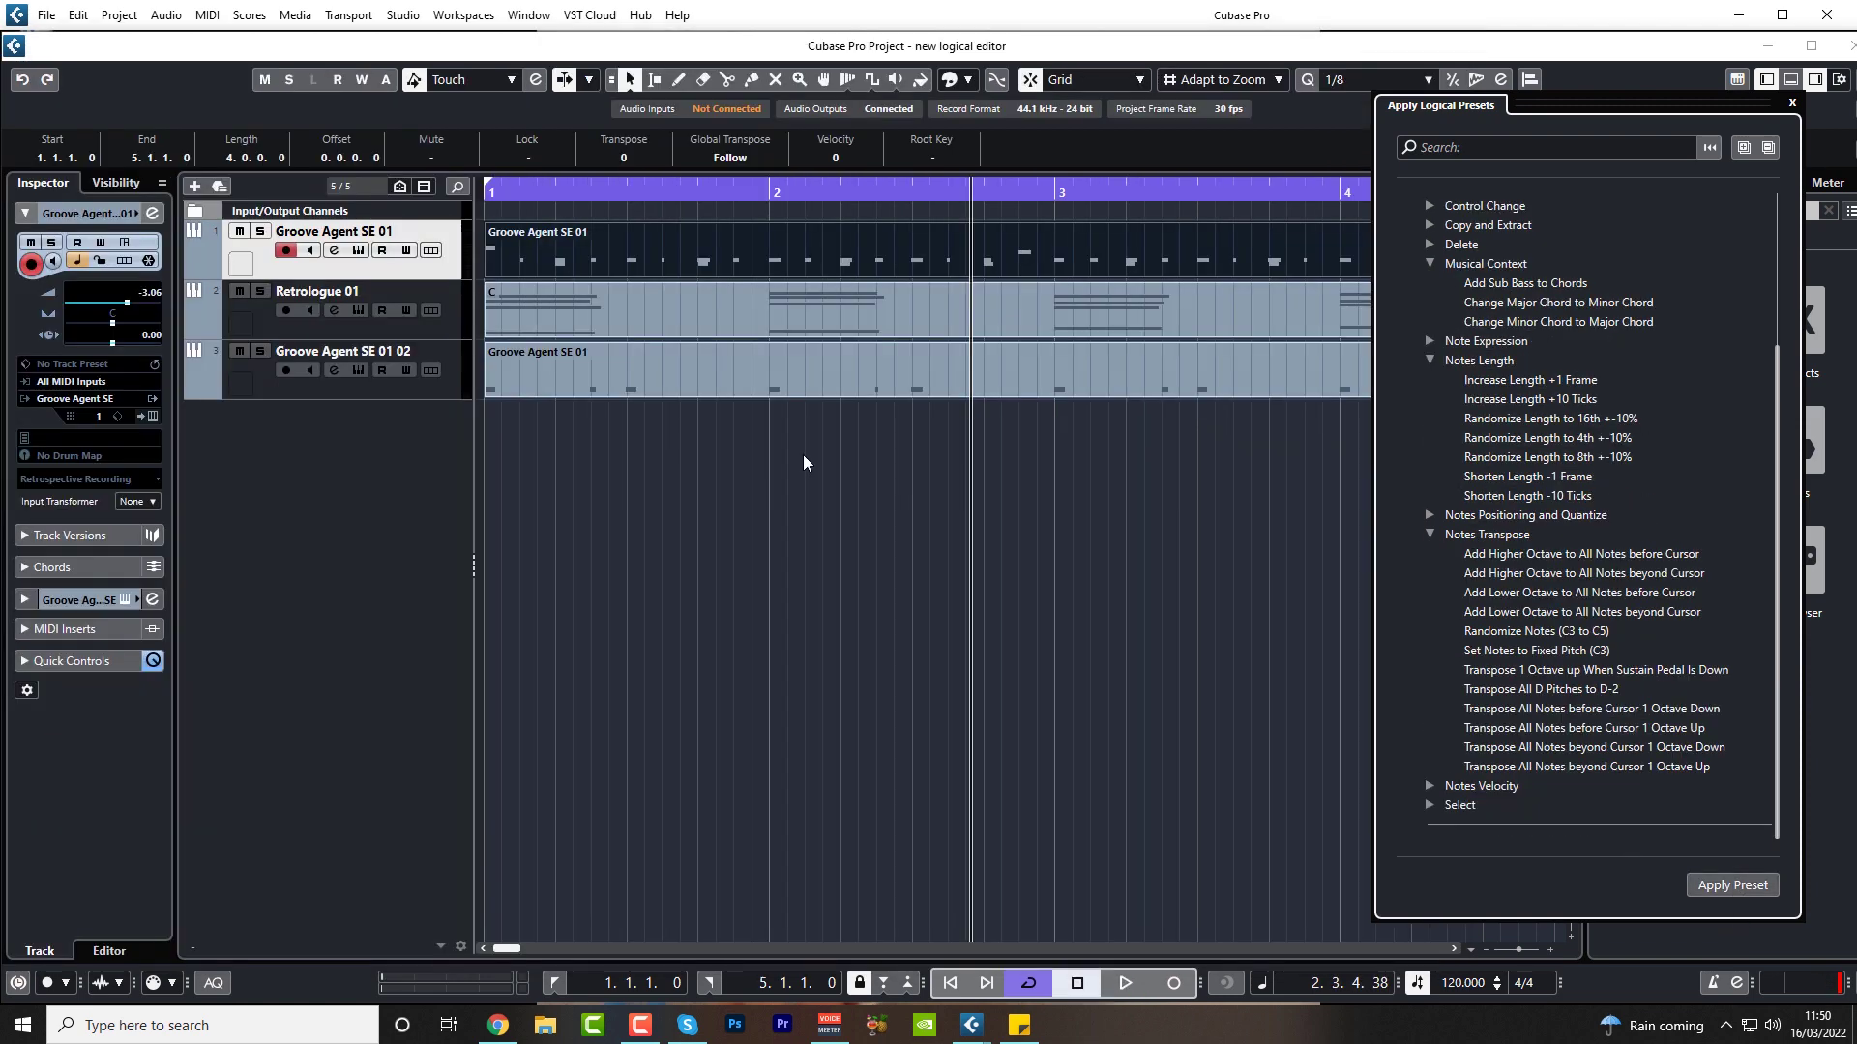